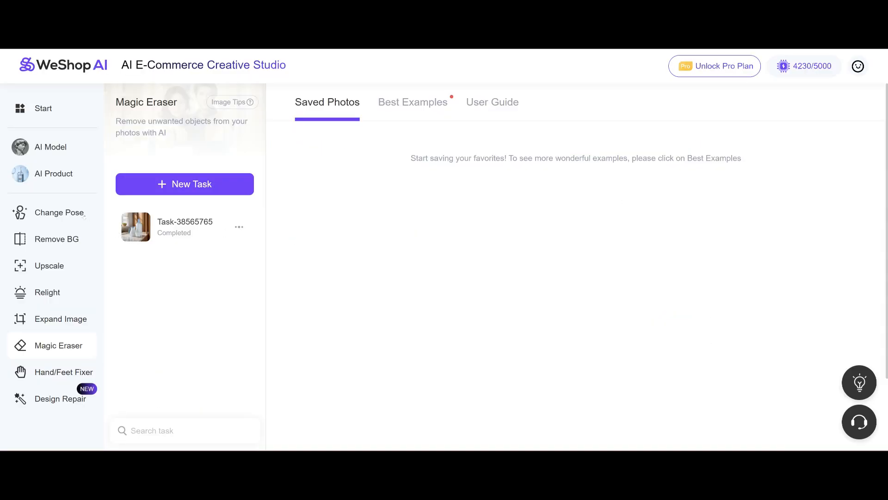
# Open the AI Model tool and look through the generated images of Sample Task-2
pyautogui.click(85, 215)
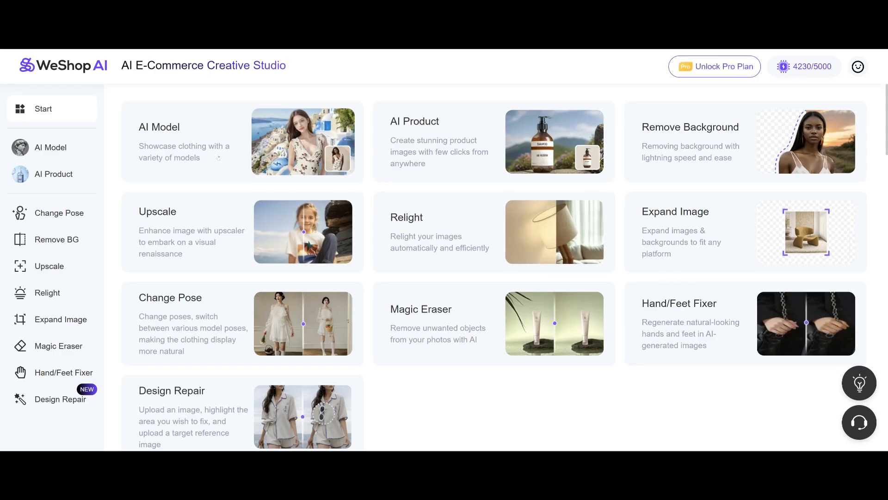
pyautogui.click(223, 156)
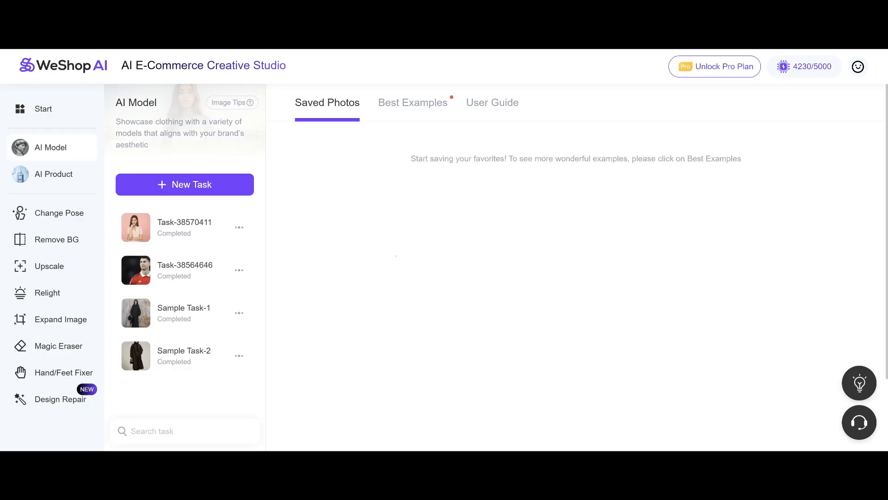
pyautogui.click(175, 363)
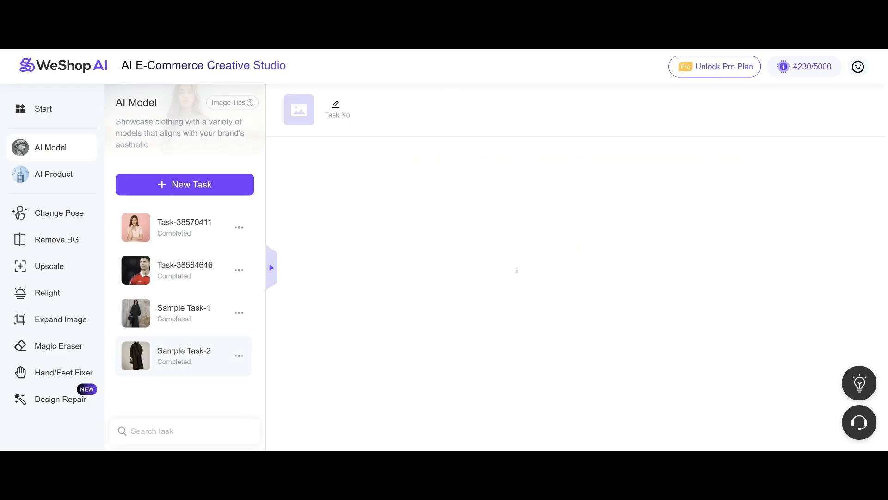
pyautogui.scroll(-3, 648, 296)
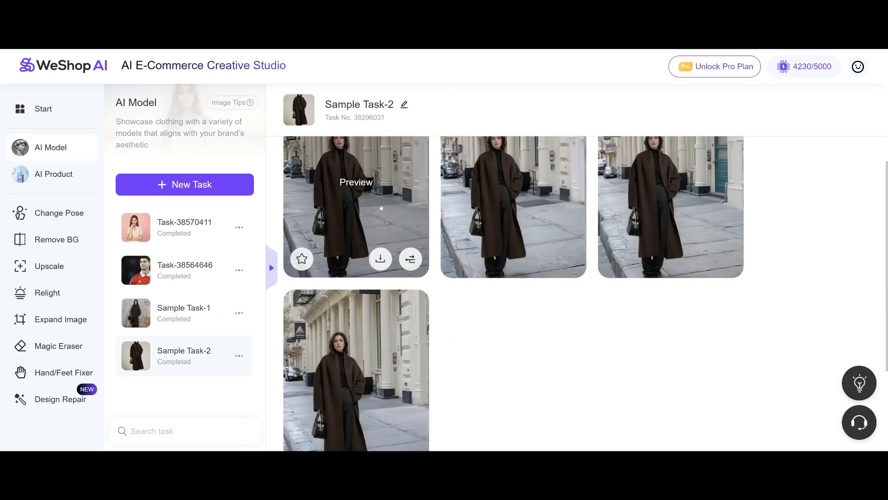
pyautogui.scroll(3, 393, 213)
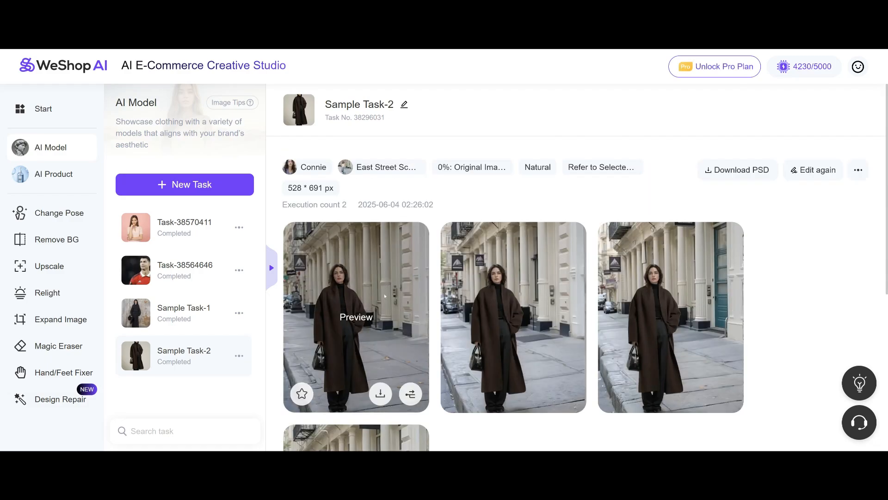
# Preview the first Sample Task-2 image in the before/after comparison, check its editing options and close the preview
pyautogui.click(384, 296)
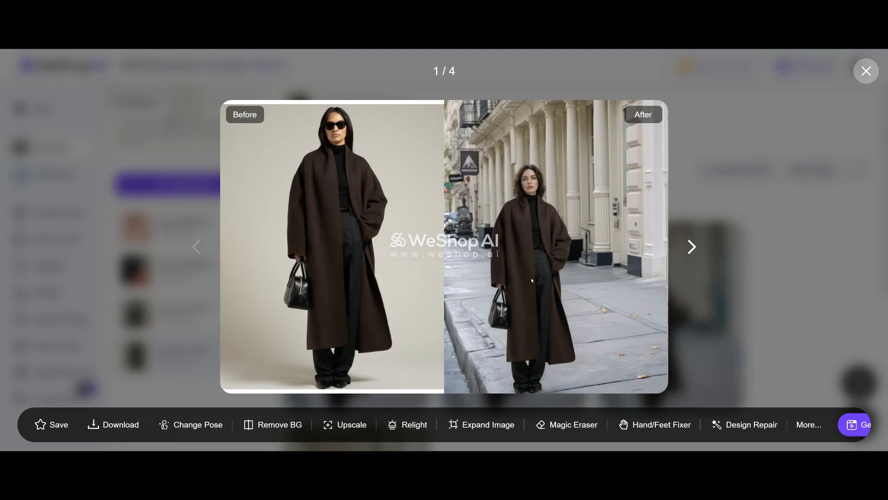
pyautogui.moveTo(591, 267)
pyautogui.click(818, 426)
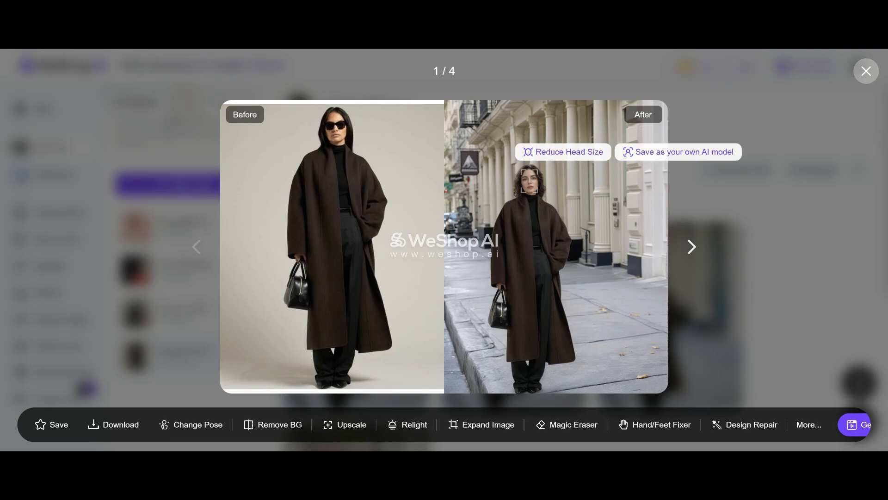
pyautogui.click(797, 222)
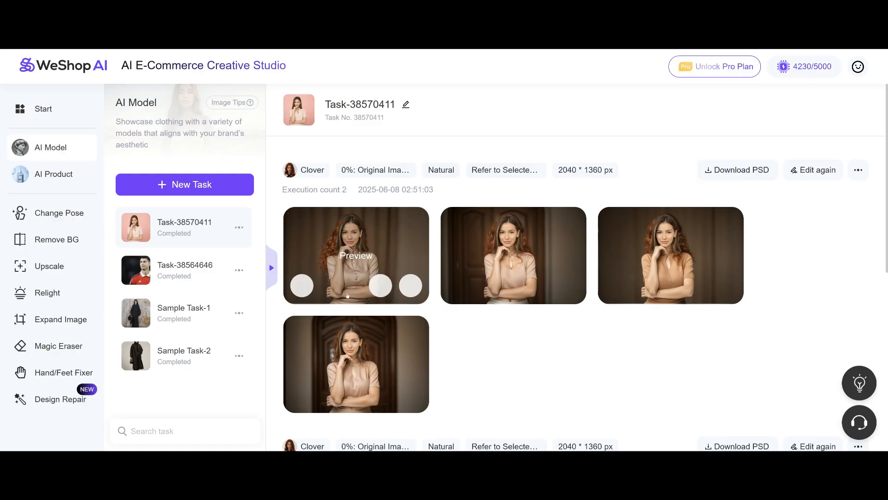
# Start a new AI Model task and look through the available AI models
pyautogui.click(212, 185)
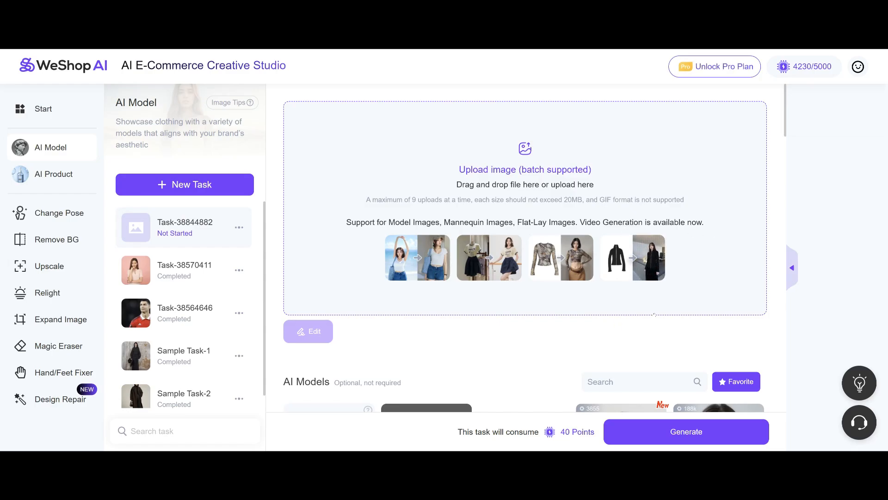
pyautogui.scroll(-3, 523, 272)
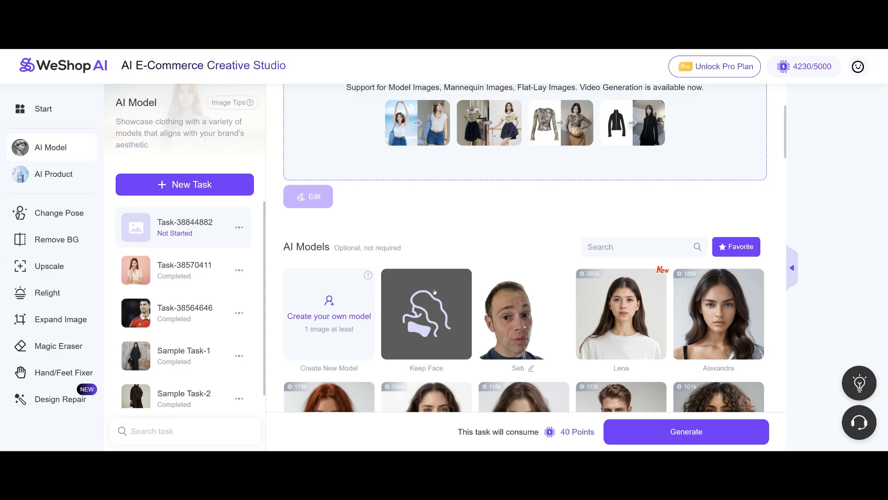
pyautogui.scroll(-5, 528, 287)
pyautogui.scroll(-5, 532, 286)
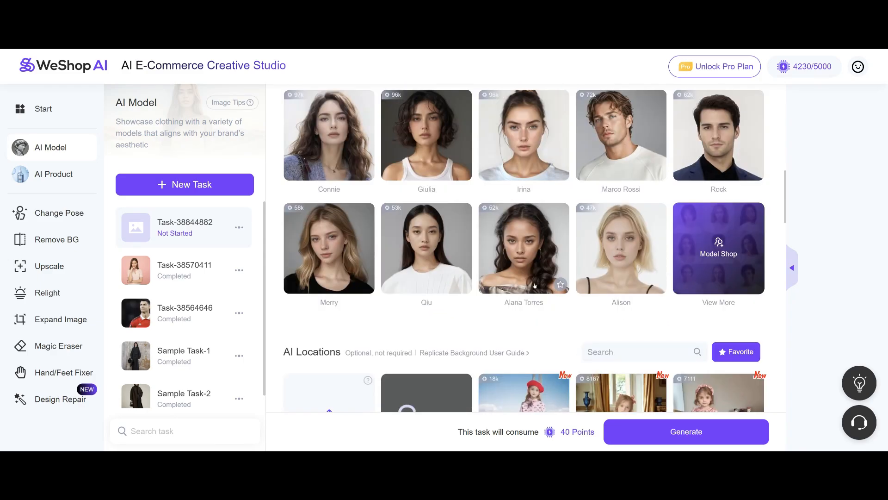
pyautogui.scroll(6, 523, 272)
pyautogui.scroll(3, 523, 271)
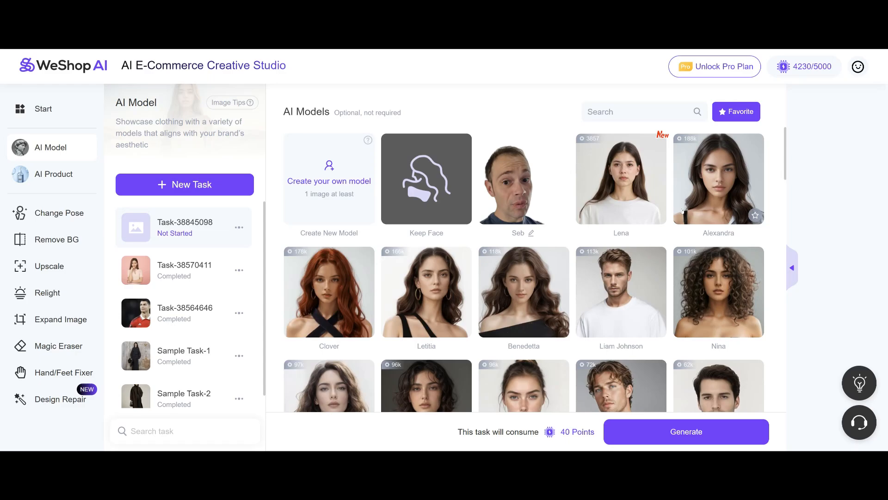
# Create a private model named with the person's first name, using four headshots and the Influencer Vibe face type, and accept the terms
pyautogui.moveTo(658, 216)
pyautogui.click(343, 197)
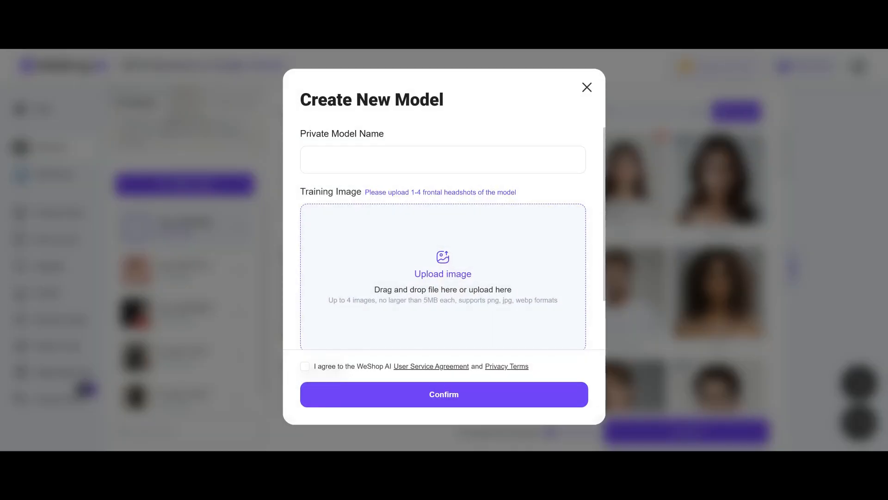
pyautogui.write('Seb')
pyautogui.click(305, 367)
pyautogui.click(486, 400)
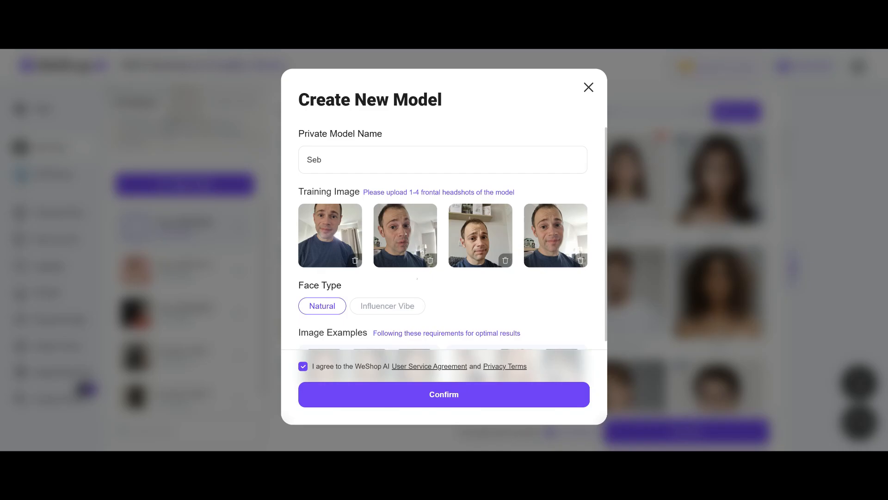
pyautogui.scroll(-2, 444, 240)
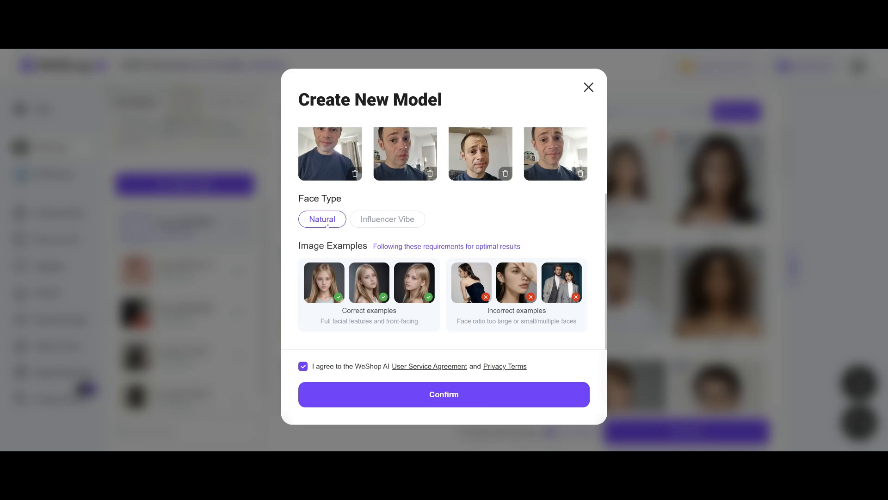
pyautogui.click(401, 222)
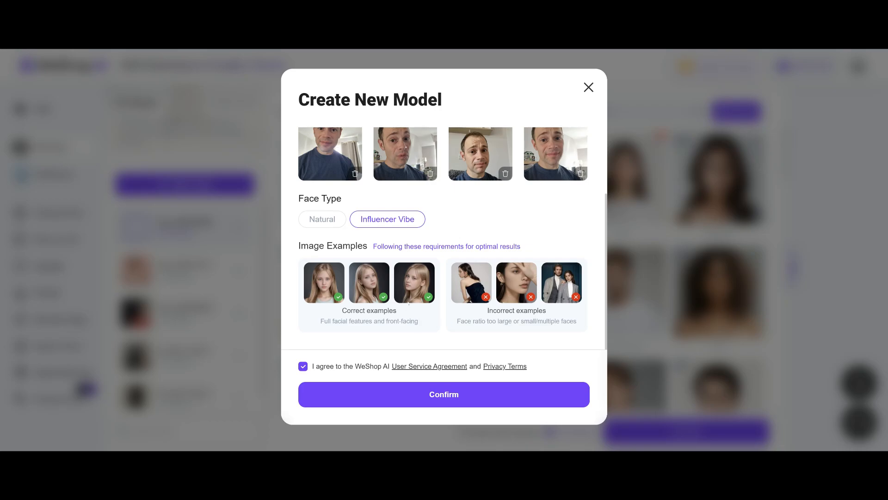
pyautogui.click(408, 394)
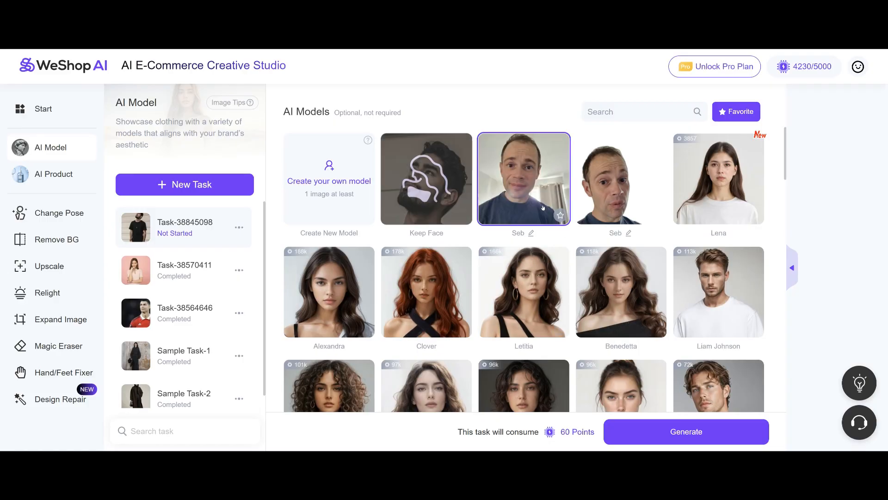
# Select the newly created private model for the black T-shirt task
pyautogui.click(539, 187)
pyautogui.click(539, 186)
pyautogui.scroll(3, 533, 232)
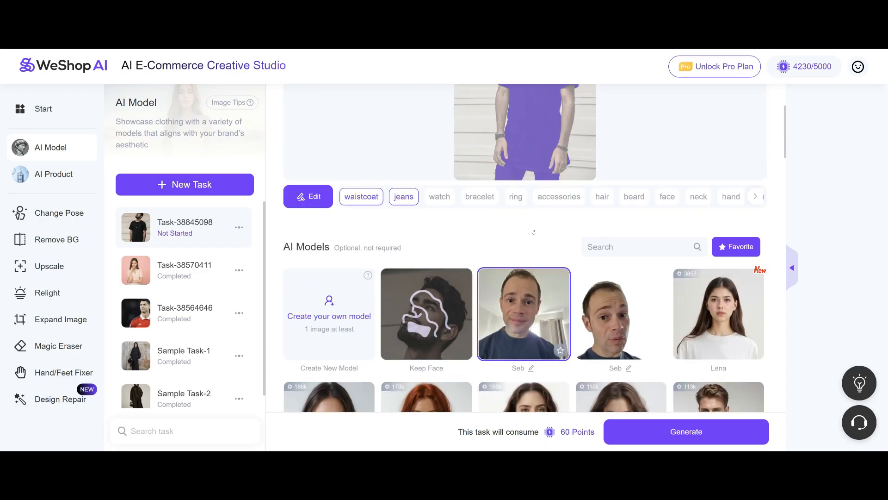
pyautogui.scroll(3, 534, 232)
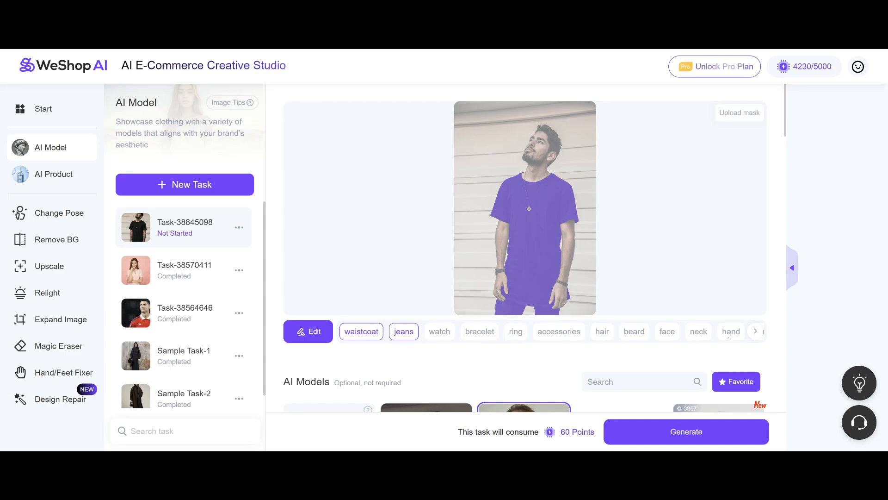
# Add the watch, ring and accessories to the masked areas of the T-shirt photo and generate the images
pyautogui.click(757, 331)
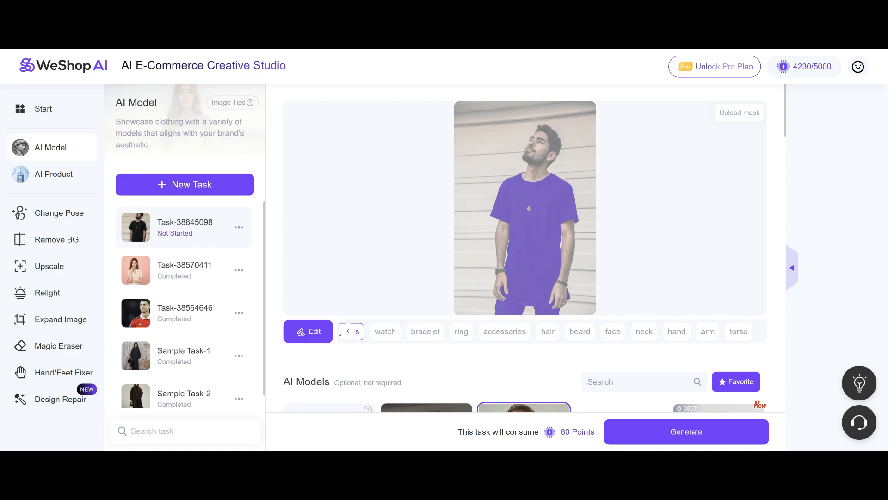
pyautogui.click(391, 333)
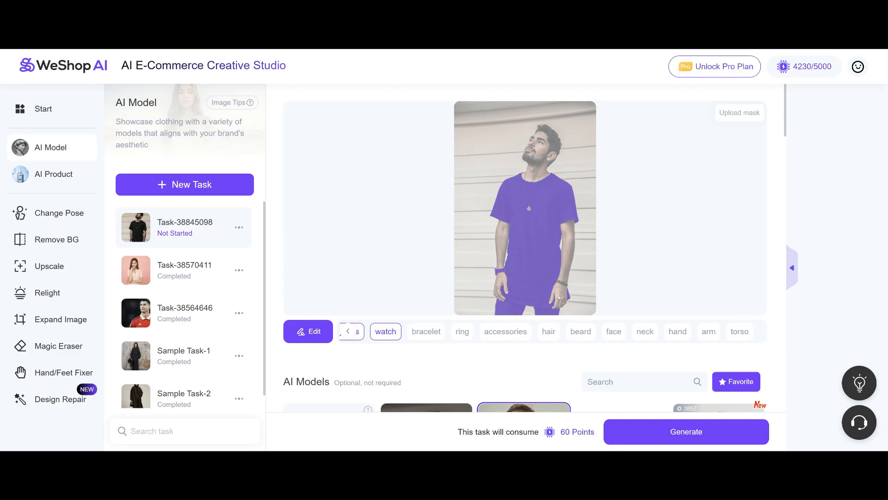
pyautogui.click(467, 330)
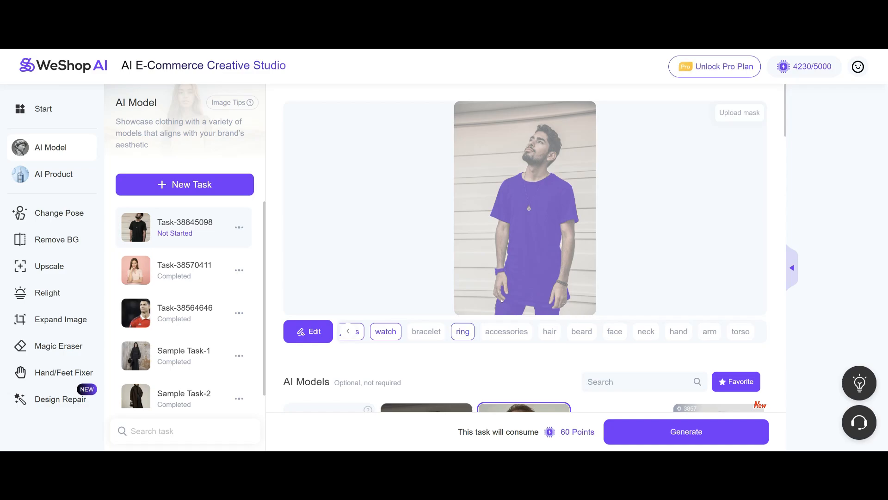
pyautogui.click(528, 331)
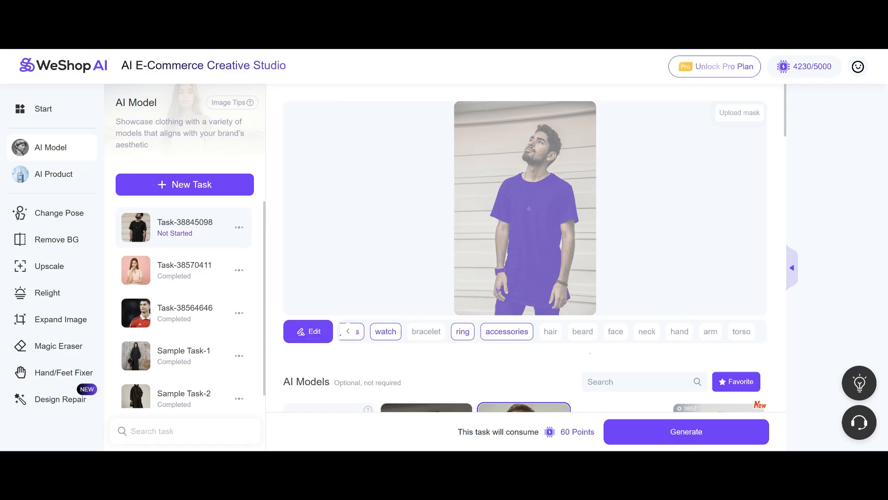
pyautogui.click(700, 432)
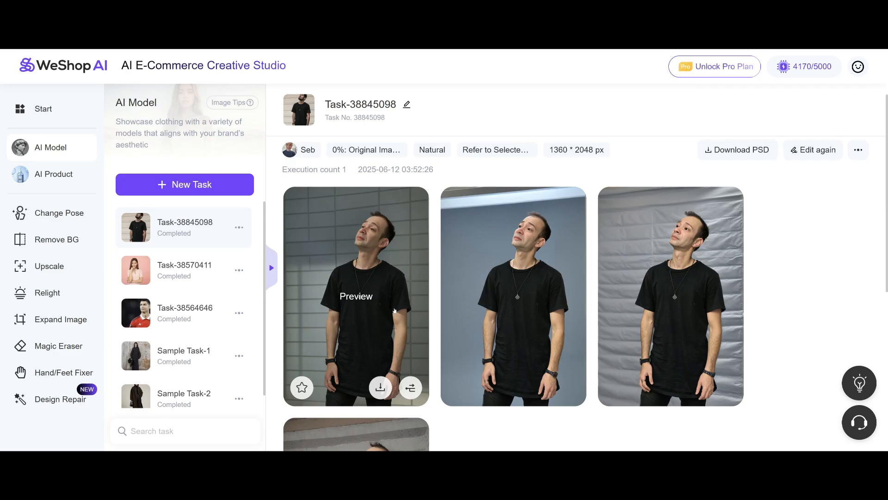
# Compare the generated T-shirt images with the original photo and check the further editing options of the third image
pyautogui.scroll(-5, 417, 339)
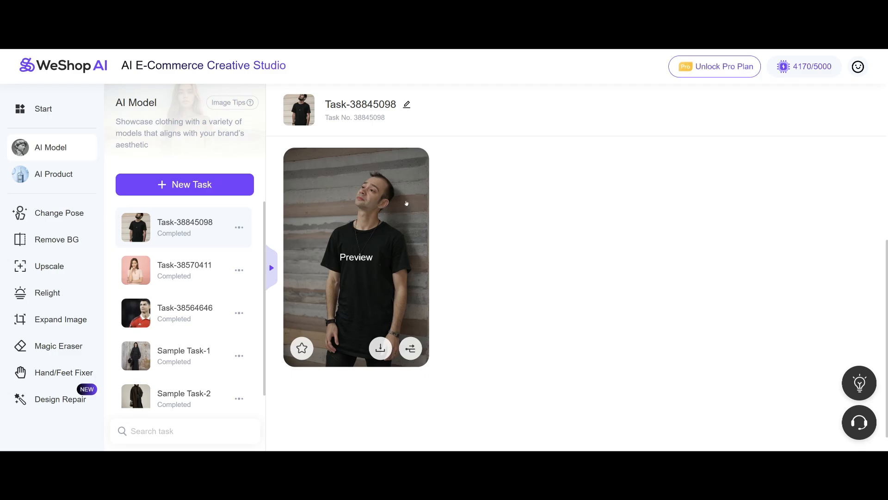
pyautogui.click(378, 208)
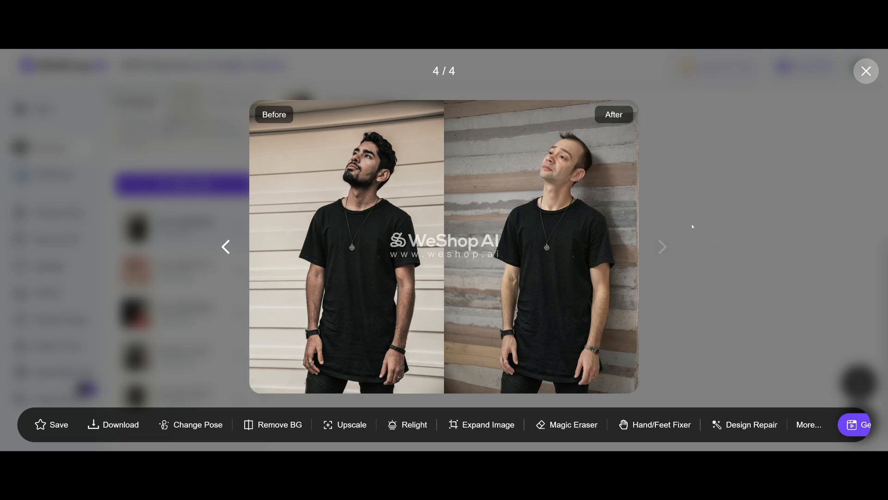
pyautogui.click(227, 248)
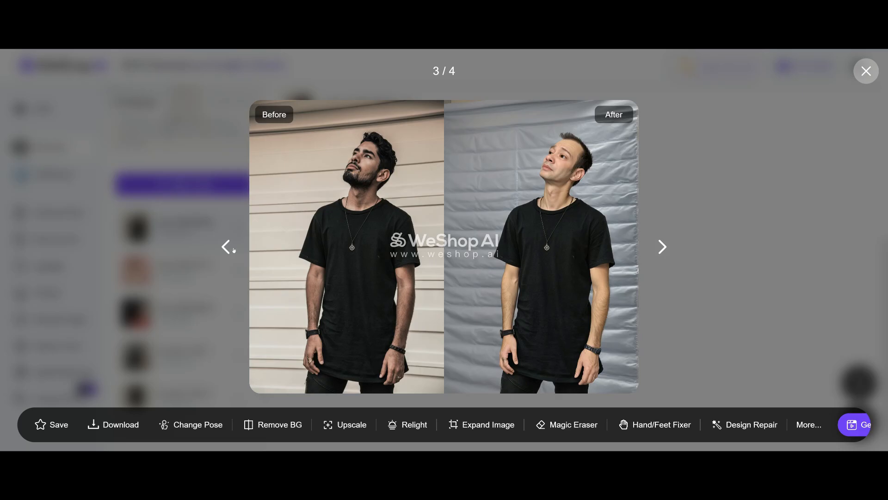
pyautogui.click(226, 247)
pyautogui.click(227, 247)
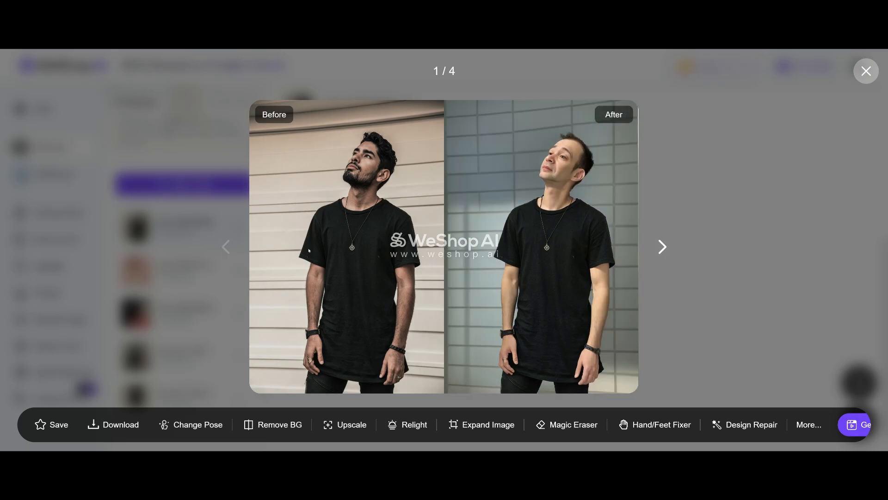
pyautogui.press('Escape')
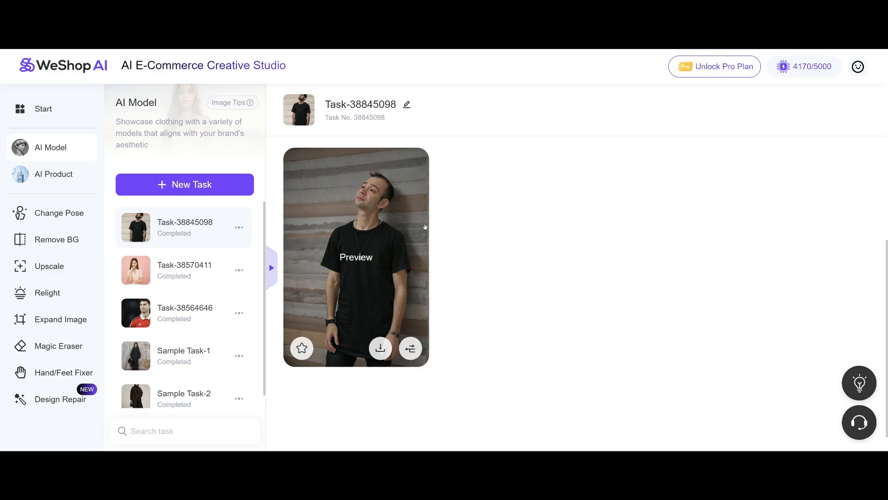
pyautogui.click(195, 270)
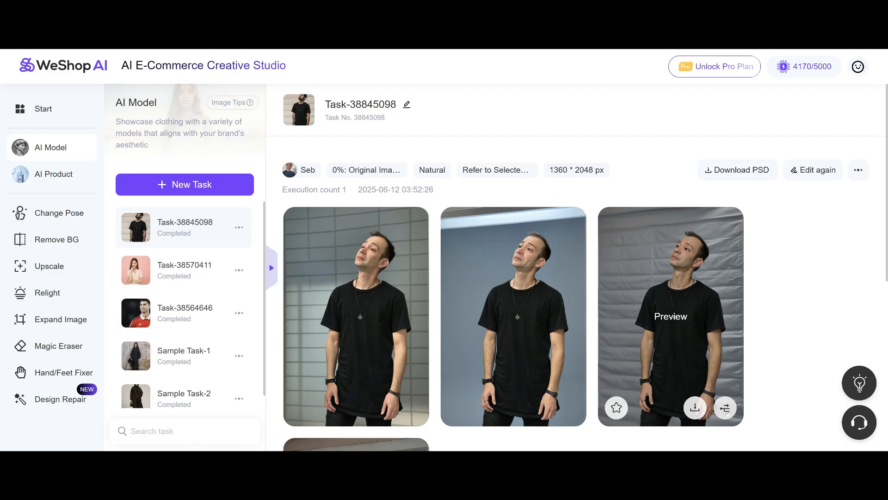
pyautogui.click(725, 408)
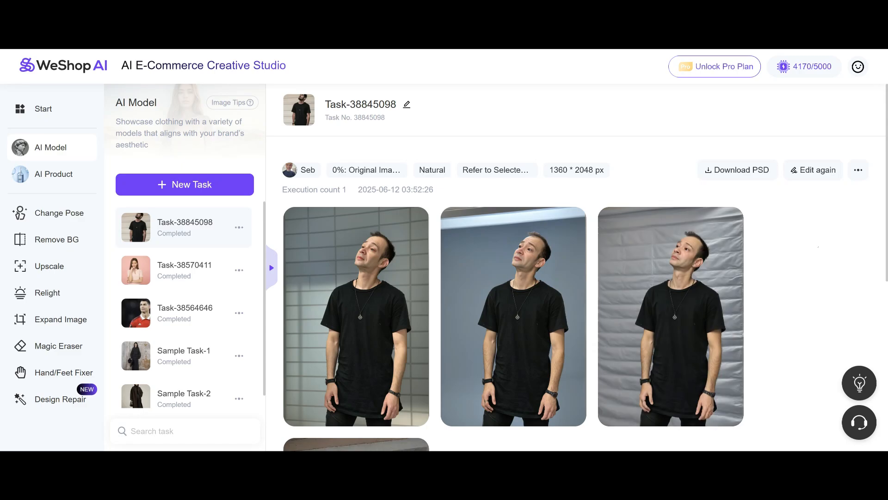
# Reopen the T-shirt run for editing, choose the Sea ladder location and generate new images
pyautogui.click(823, 174)
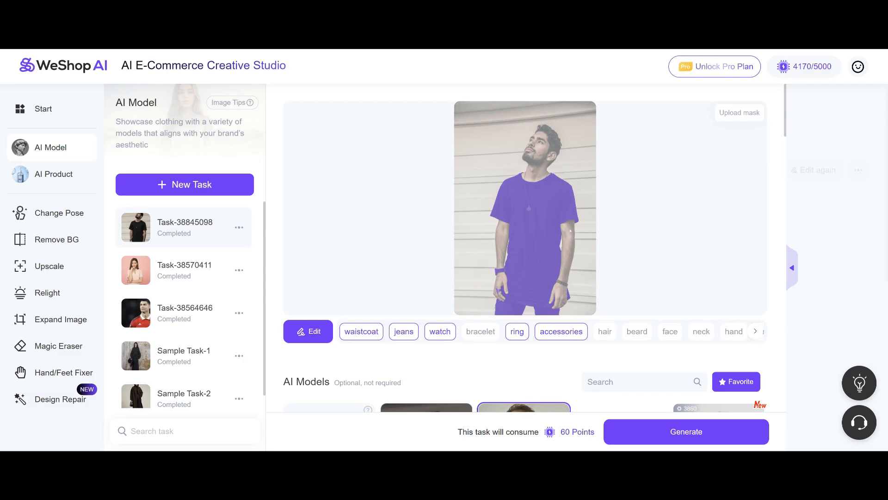
pyautogui.scroll(-10, 593, 279)
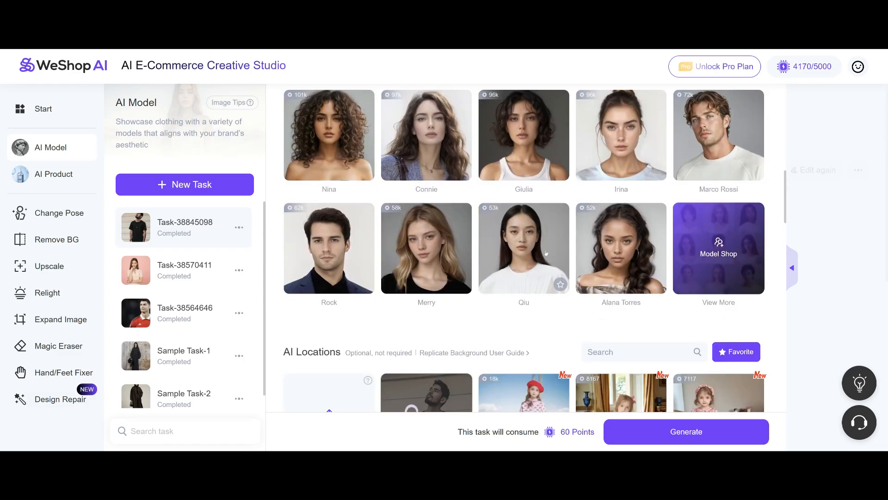
pyautogui.scroll(-3, 598, 257)
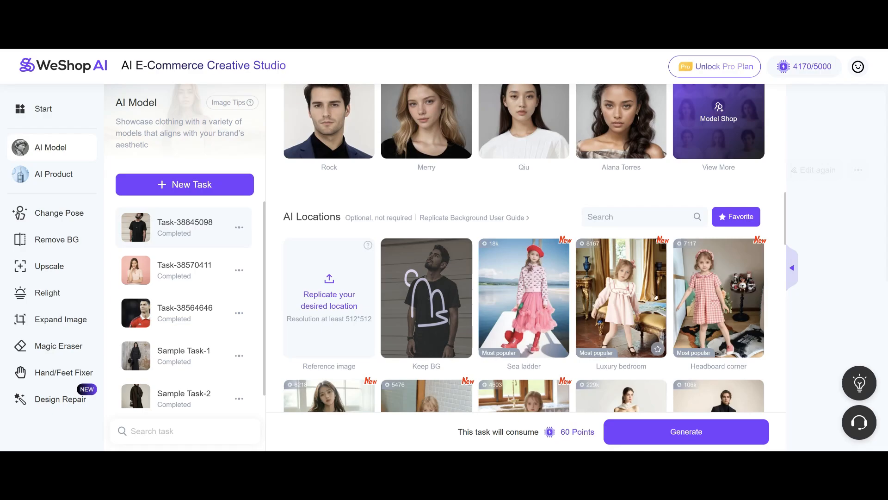
pyautogui.scroll(-3, 612, 304)
pyautogui.scroll(-3, 434, 314)
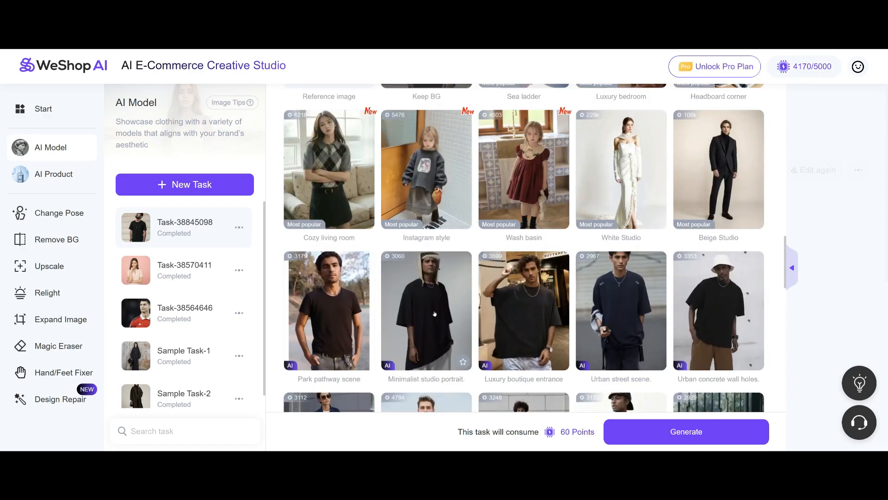
pyautogui.scroll(6, 530, 305)
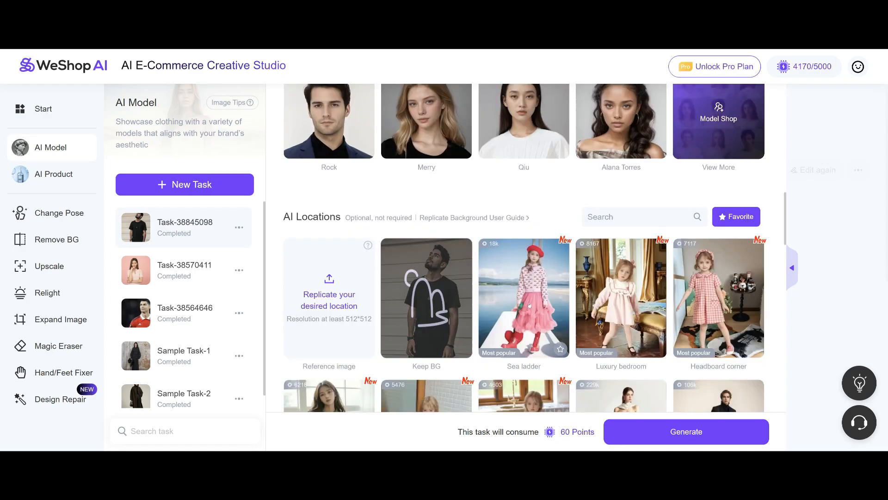
pyautogui.click(530, 304)
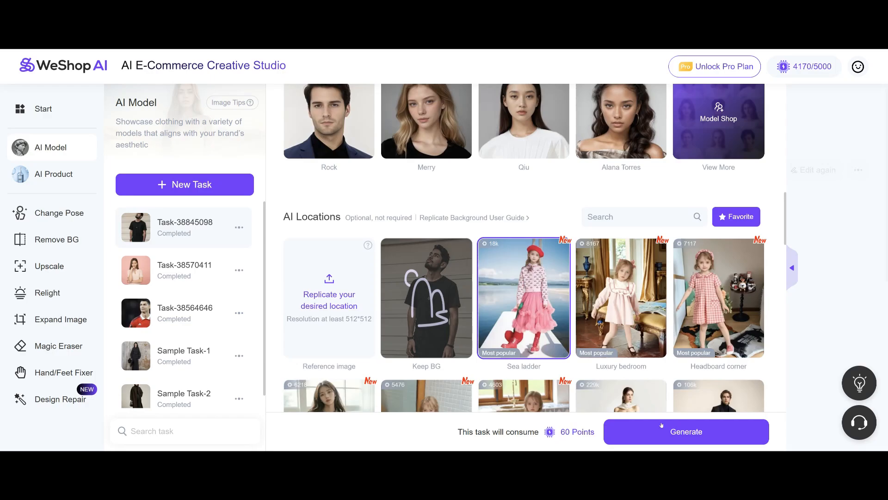
pyautogui.click(675, 430)
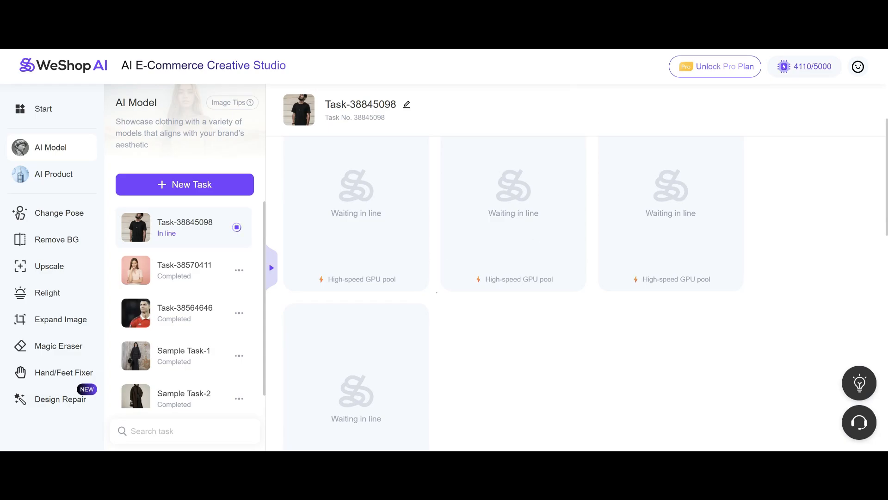
pyautogui.scroll(2, 602, 262)
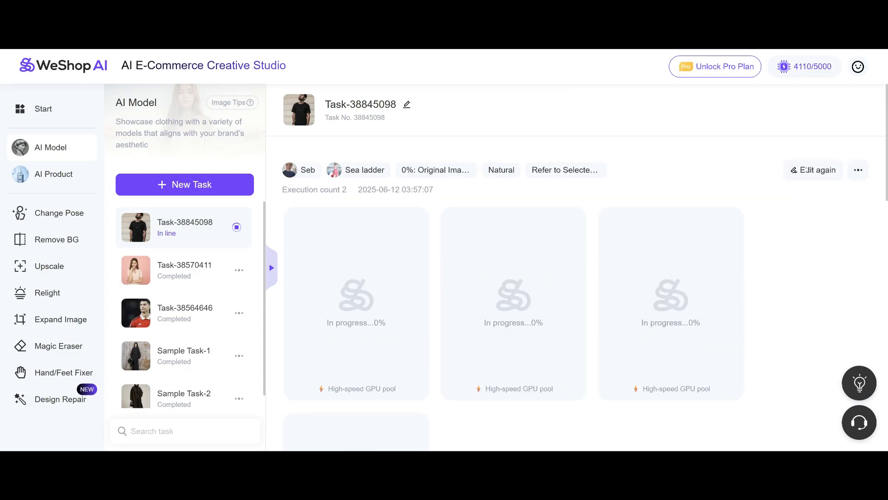
# Reopen the Sea ladder run for editing and look through its AI model and location options
pyautogui.click(807, 170)
pyautogui.scroll(-15, 564, 272)
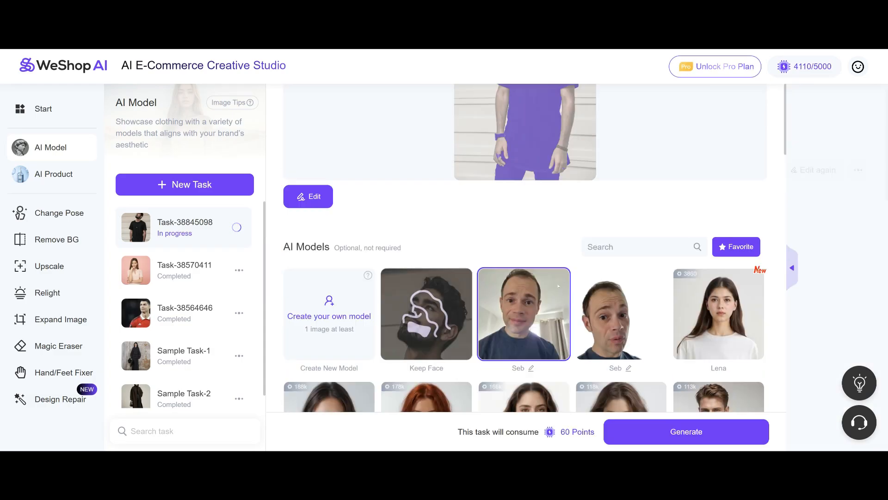
pyautogui.scroll(-3, 457, 273)
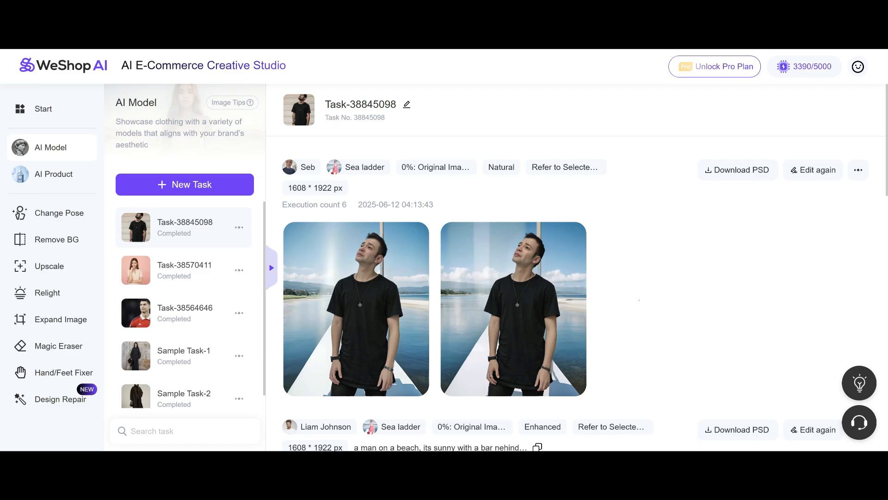
# Reopen the newest run for editing, choose the preset model Liam Johnson, and preview and select the Park pathway scene location
pyautogui.moveTo(541, 303)
pyautogui.click(817, 171)
pyautogui.scroll(-6, 718, 299)
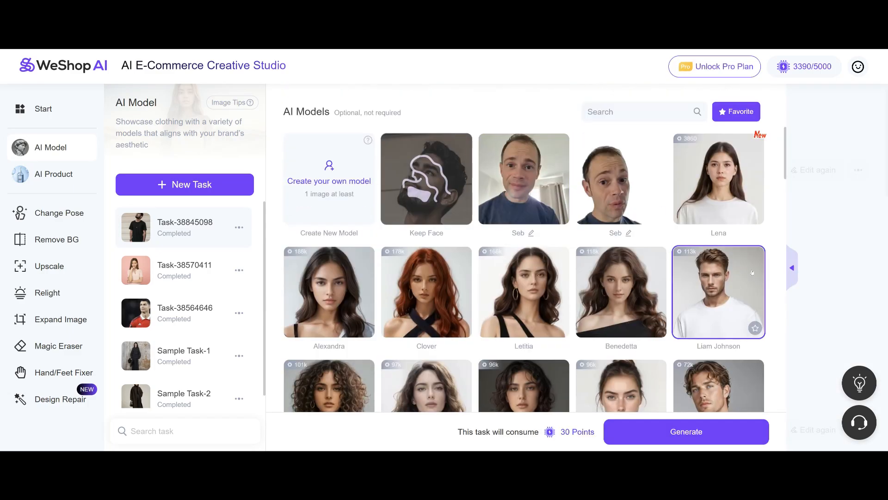
pyautogui.scroll(-9, 718, 299)
pyautogui.scroll(-3, 633, 289)
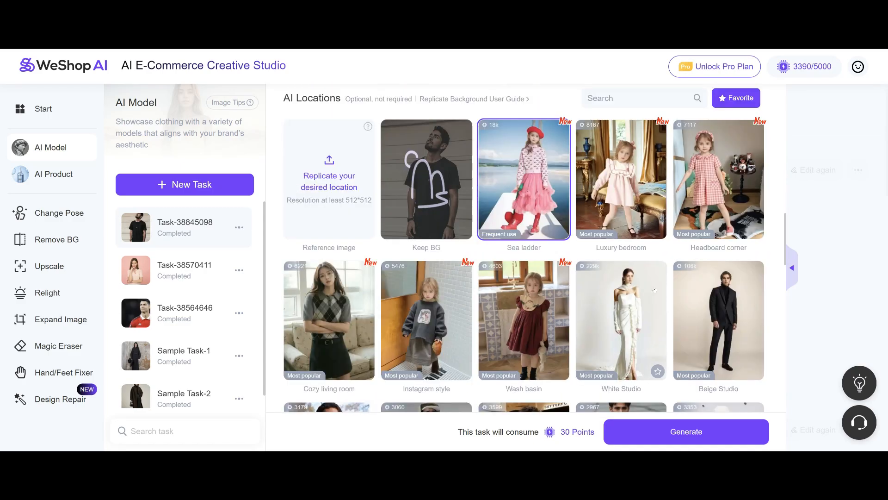
pyautogui.scroll(-3, 633, 288)
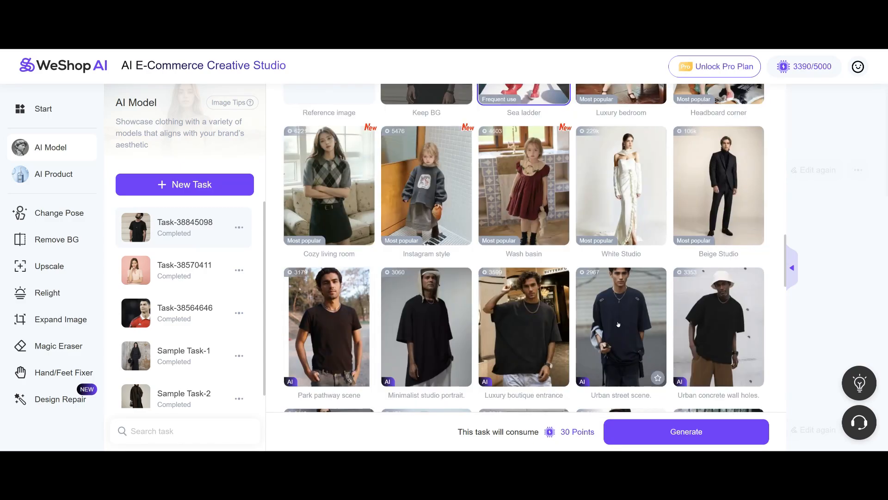
pyautogui.click(343, 331)
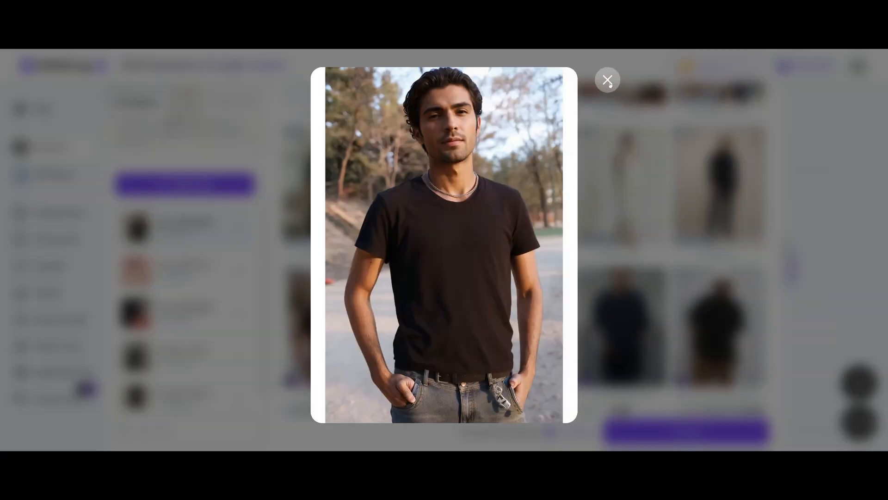
pyautogui.click(608, 81)
pyautogui.click(333, 314)
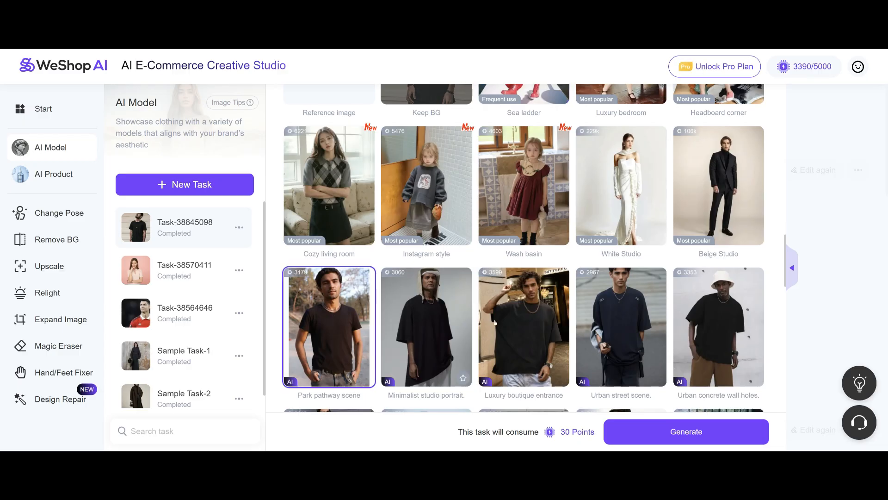
# Try the AI-written description for the image and clear its text
pyautogui.scroll(-10, 495, 322)
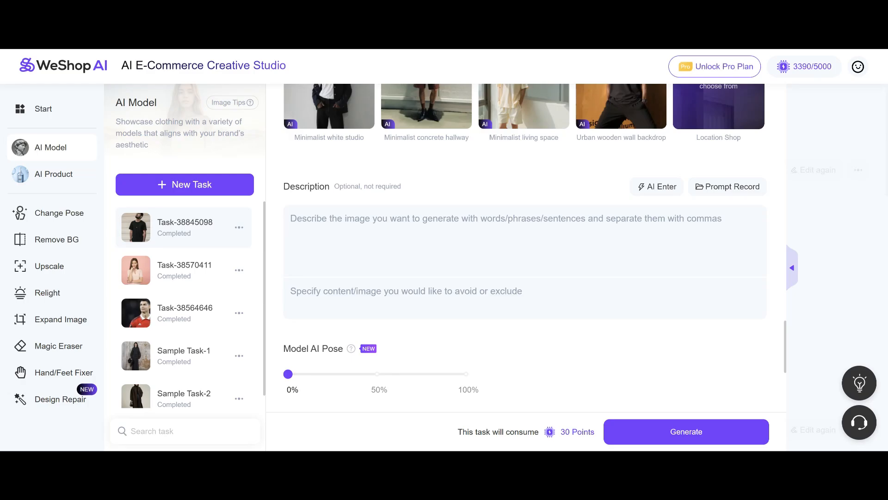
pyautogui.click(657, 187)
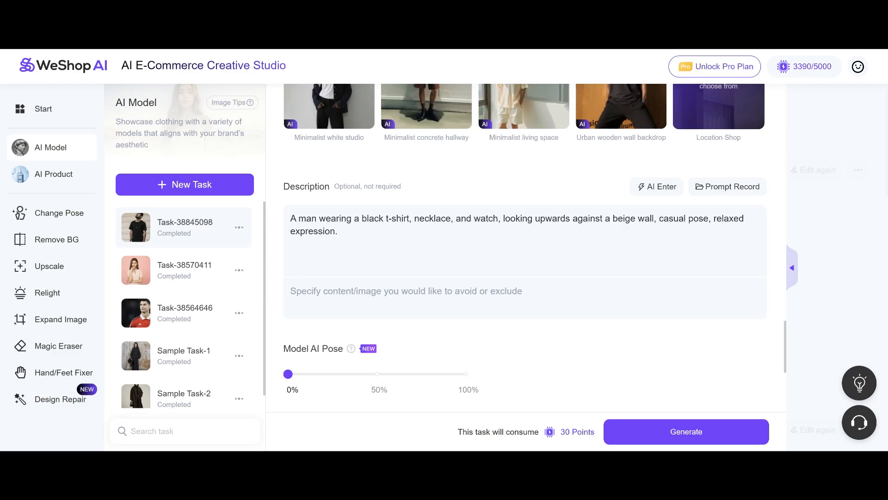
pyautogui.hotkey('ctrl', 'a')
pyautogui.press('BackSpace')
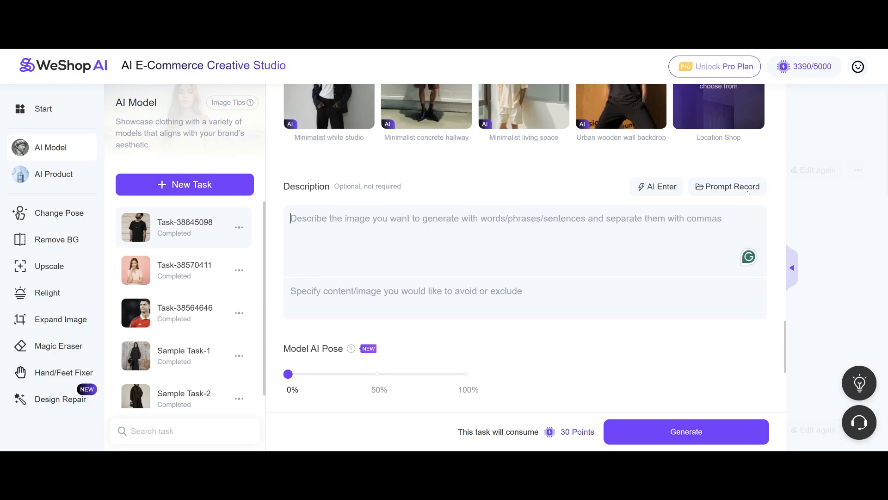
# Check the record of earlier prompts and the description and exclusion fields
pyautogui.click(747, 190)
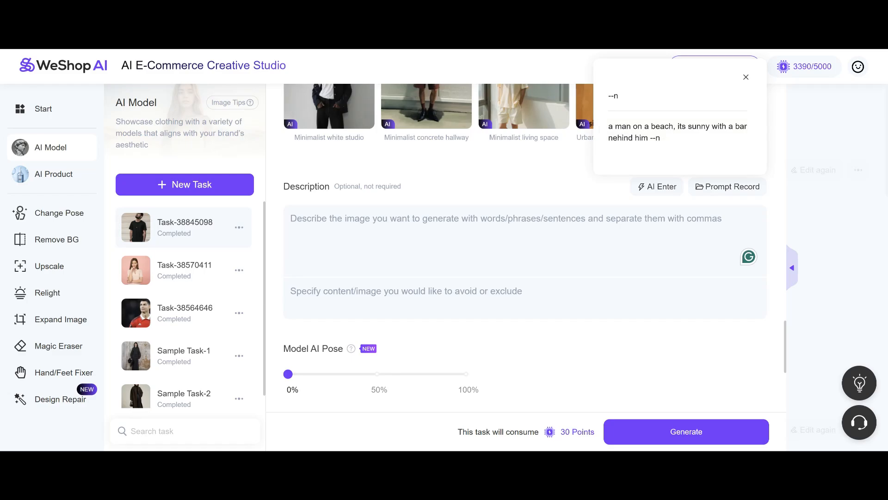
pyautogui.click(291, 218)
pyautogui.click(291, 291)
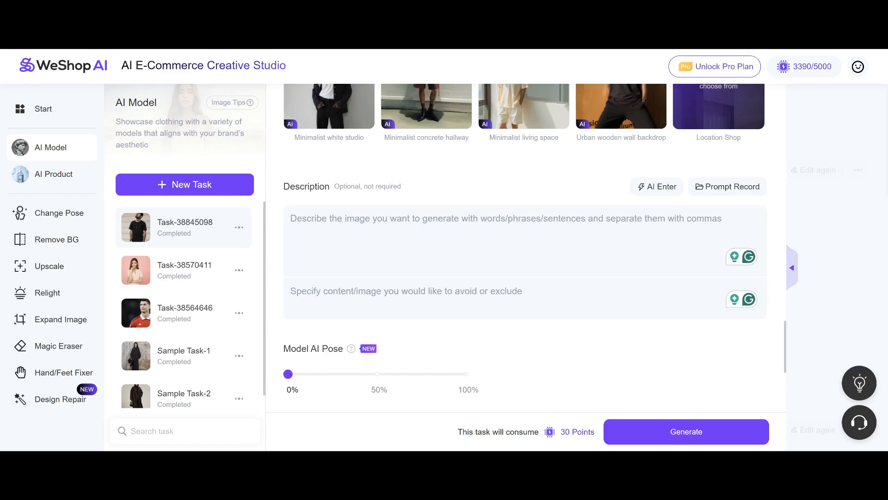
# Try the Model AI Pose at 50% and set it back to 0%
pyautogui.scroll(-3, 526, 250)
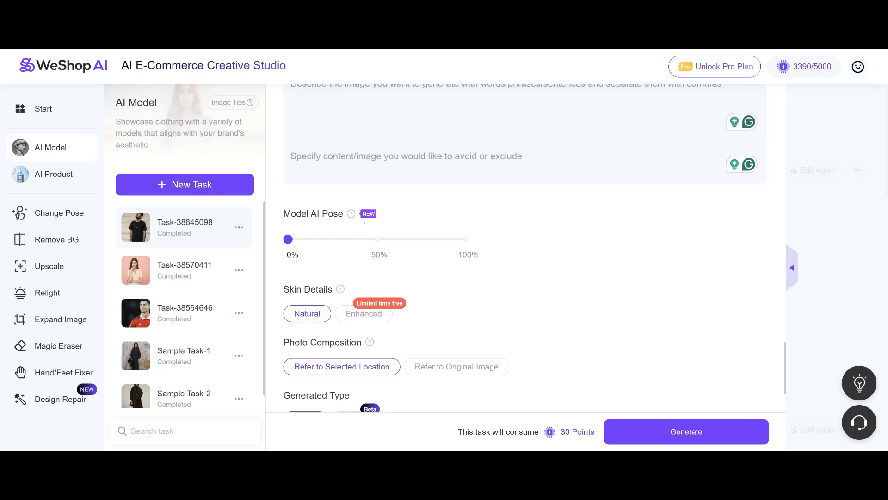
pyautogui.moveTo(352, 215)
pyautogui.click(377, 240)
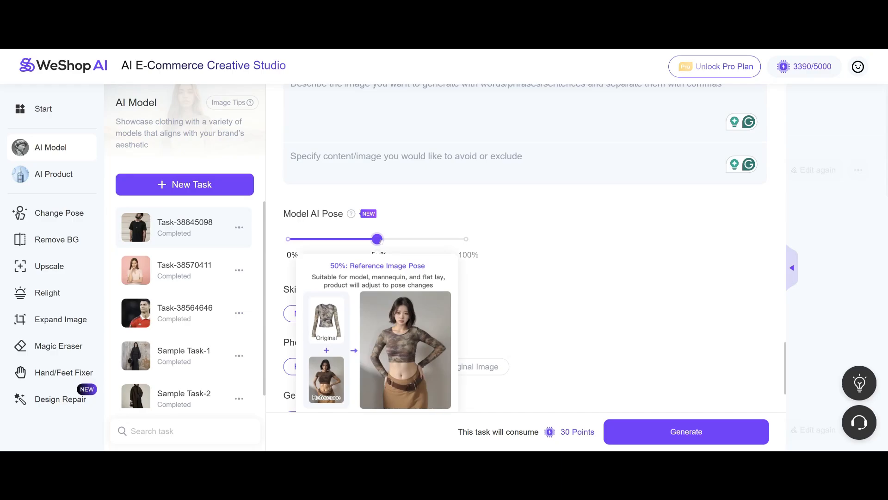
pyautogui.moveTo(379, 241); pyautogui.dragTo(298, 237)
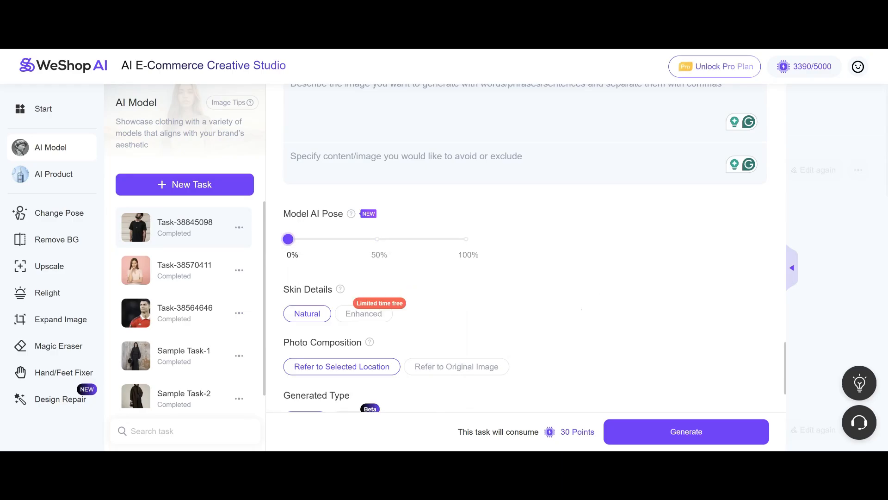
# Set the skin details to Enhanced and generate the Park pathway images
pyautogui.moveTo(340, 289)
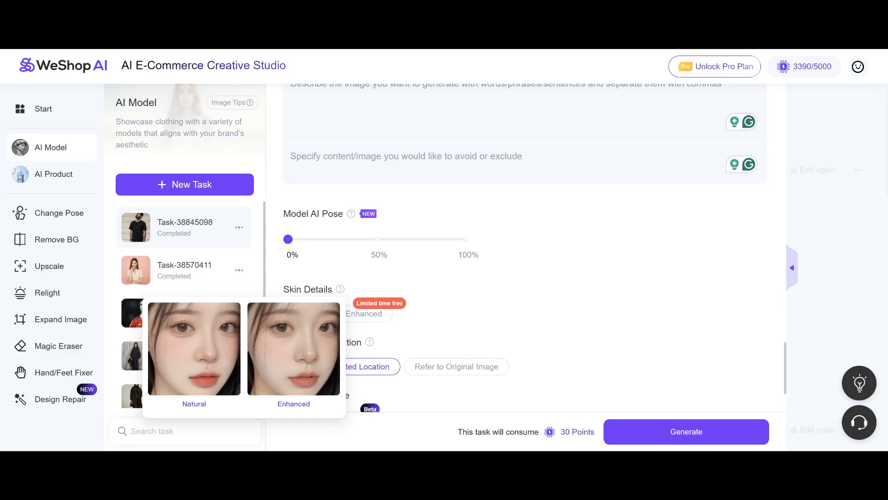
pyautogui.click(377, 319)
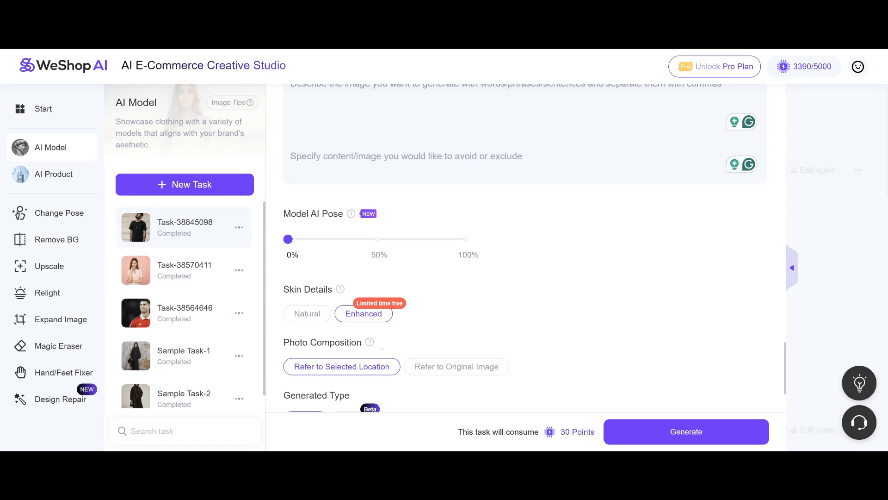
pyautogui.moveTo(369, 342)
pyautogui.scroll(-3, 492, 340)
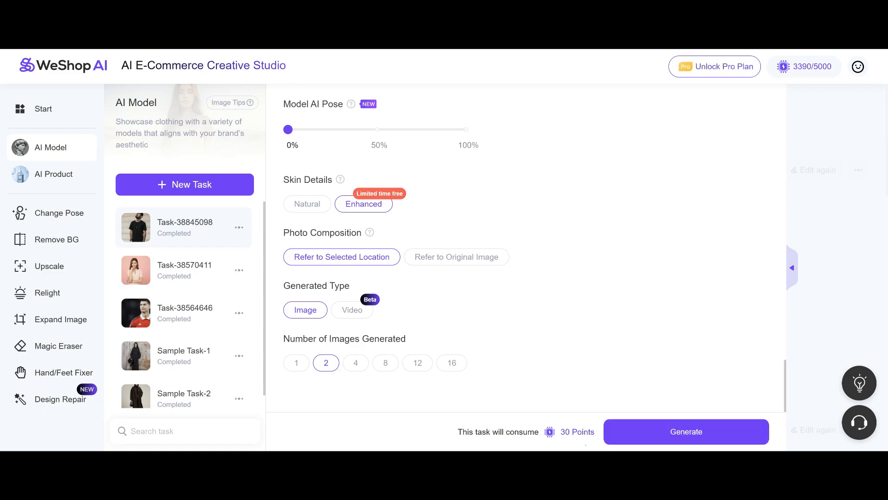
pyautogui.click(695, 432)
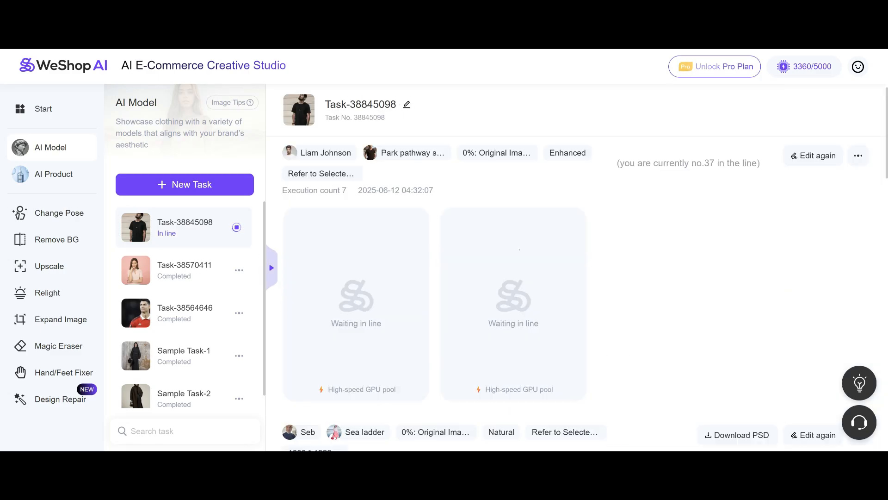
# Reopen the Park pathway run for editing, set the generated type to Video and generate it
pyautogui.click(814, 156)
pyautogui.scroll(-8, 532, 332)
pyautogui.scroll(-10, 532, 331)
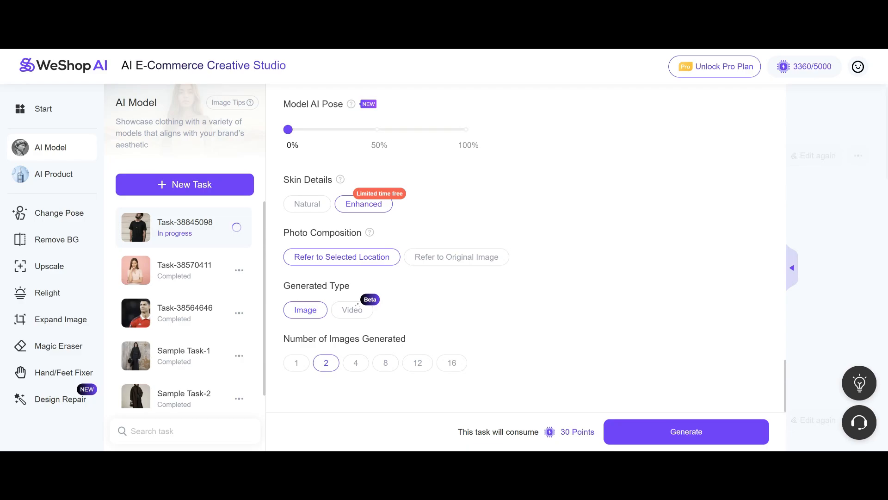
pyautogui.click(353, 309)
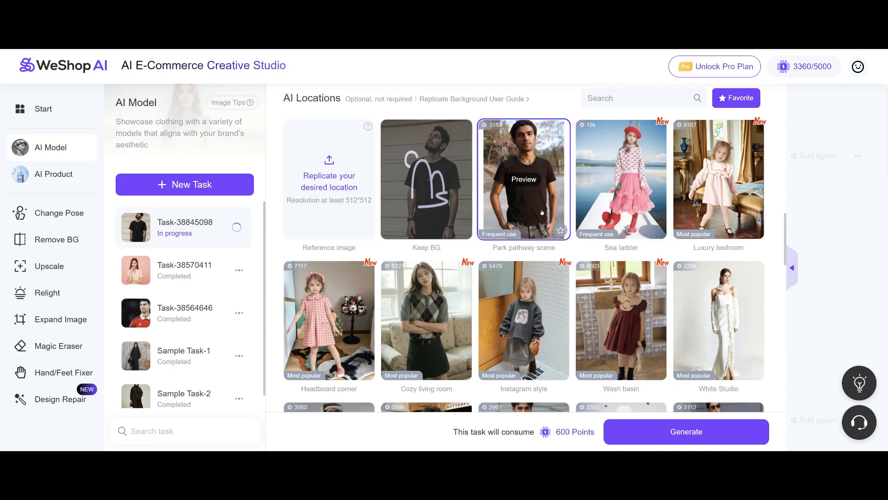
pyautogui.scroll(-5, 532, 206)
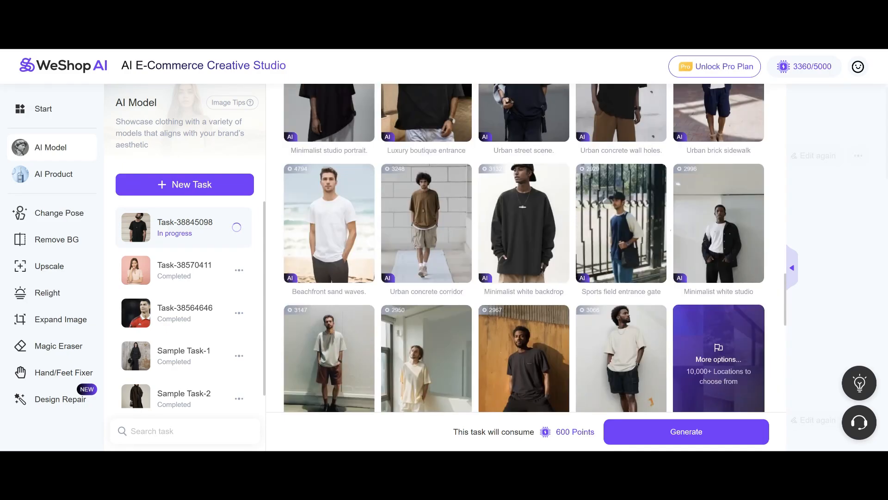
pyautogui.scroll(-1, 524, 248)
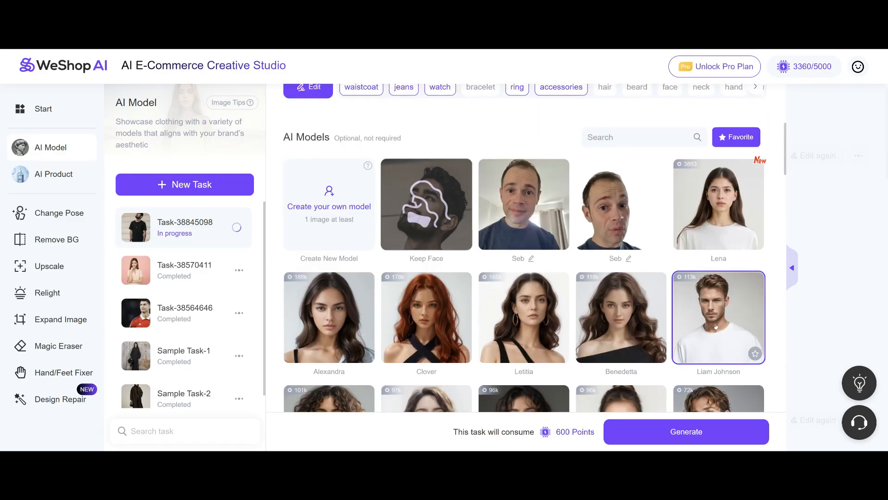
pyautogui.scroll(-10, 642, 318)
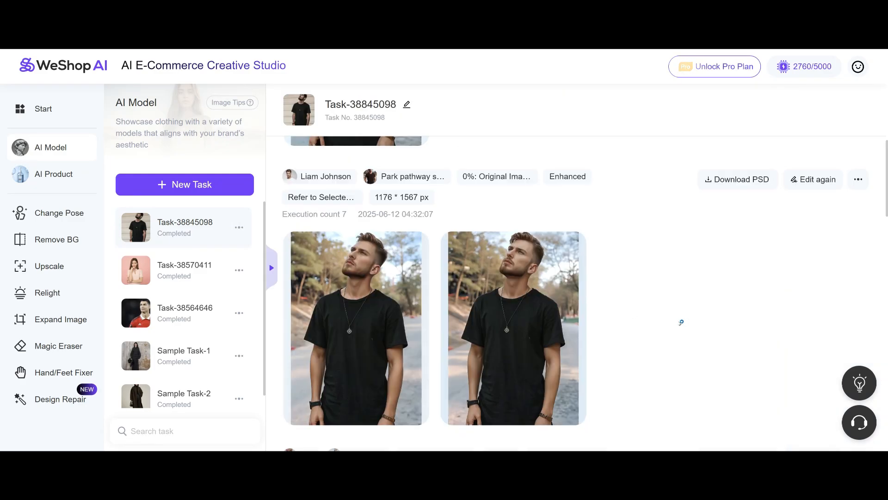
# Compare both generated Park pathway images with the original photo
pyautogui.click(389, 320)
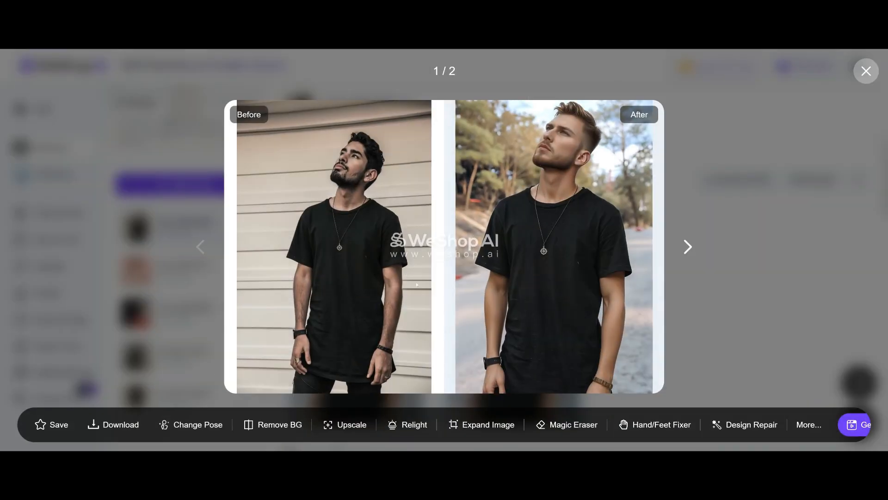
pyautogui.moveTo(591, 284)
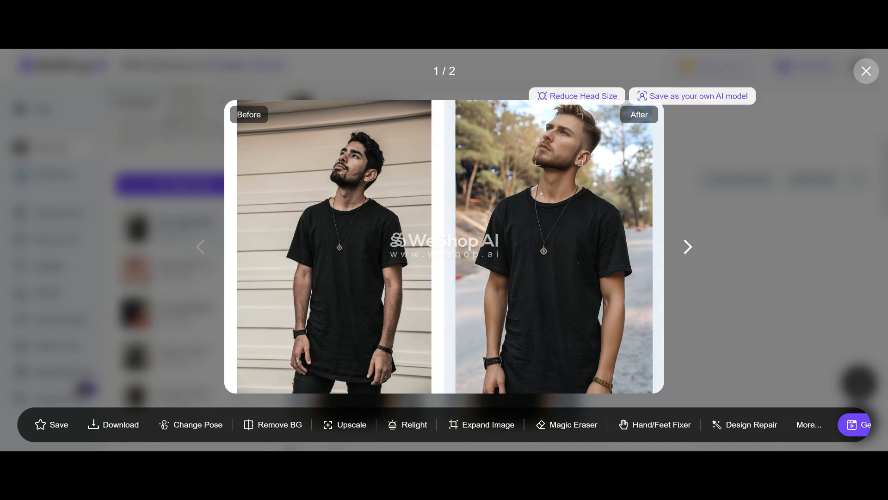
pyautogui.click(688, 245)
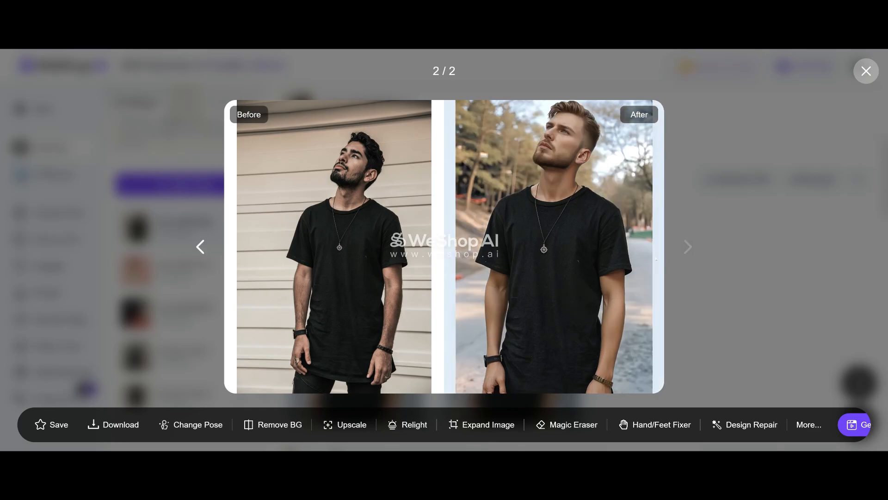
# Preview the generated Park pathway video from its beginning beside the original photo
pyautogui.moveTo(588, 273)
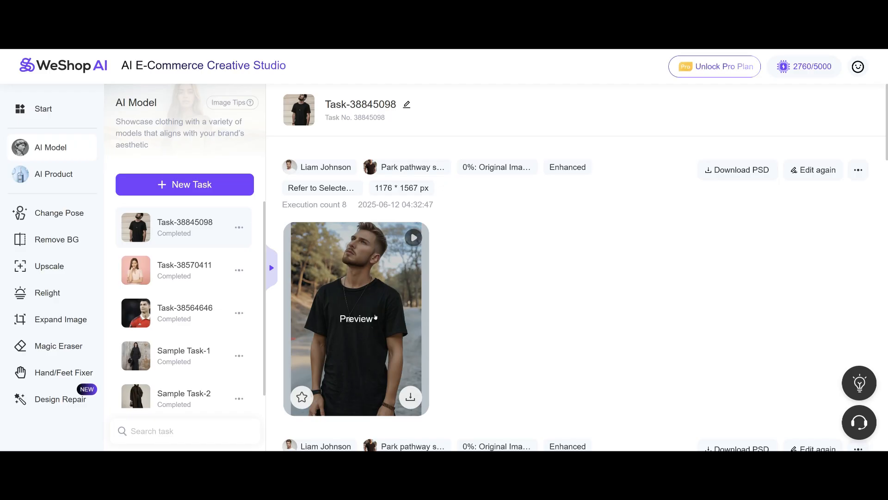
pyautogui.click(374, 317)
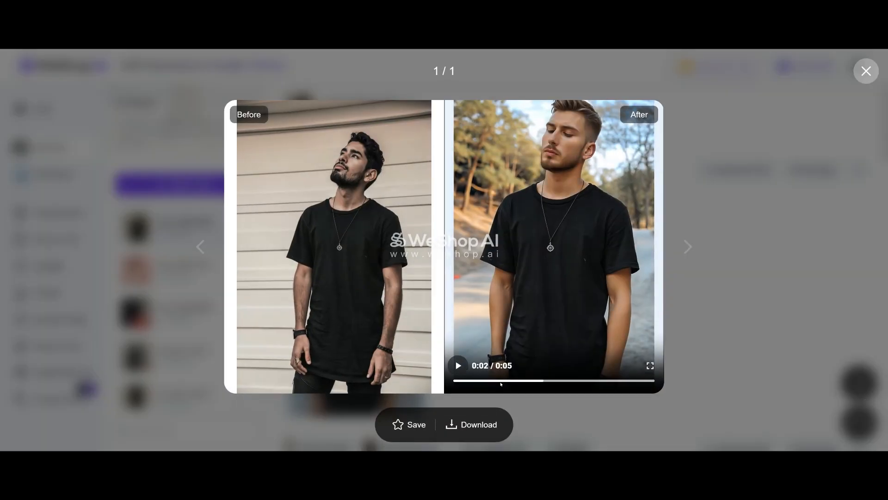
pyautogui.moveTo(500, 382); pyautogui.dragTo(457, 381)
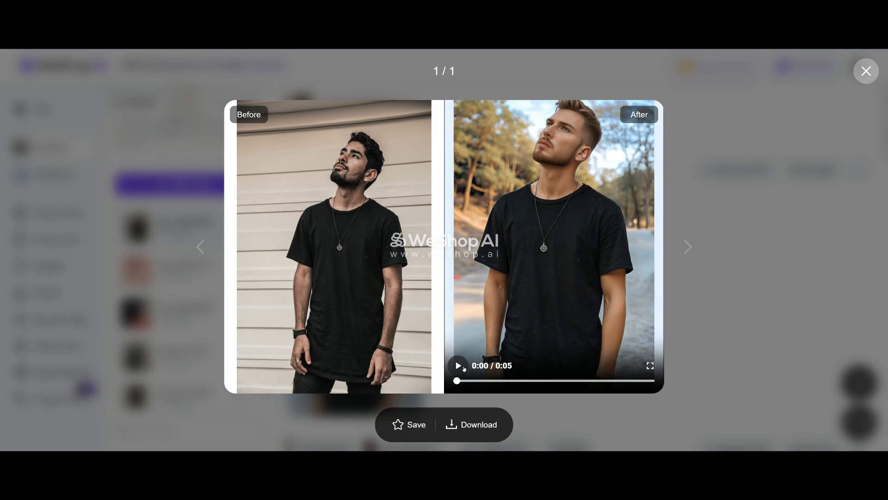
pyautogui.click(513, 393)
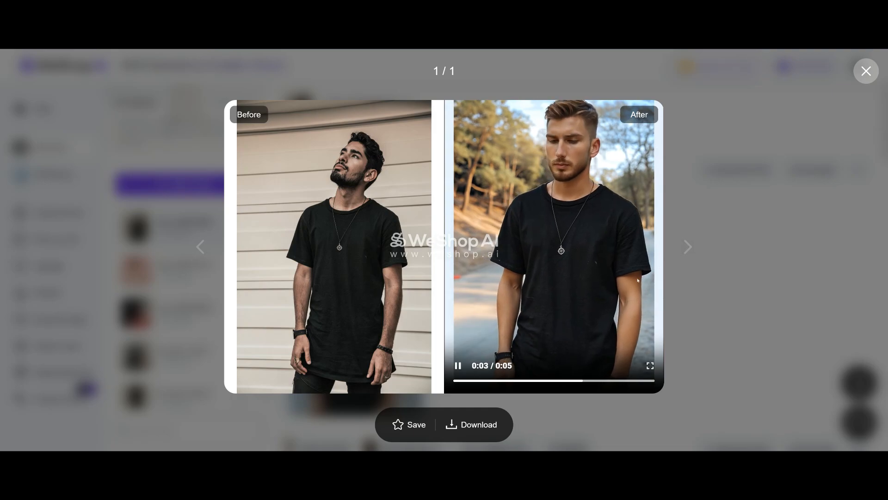
pyautogui.click(864, 77)
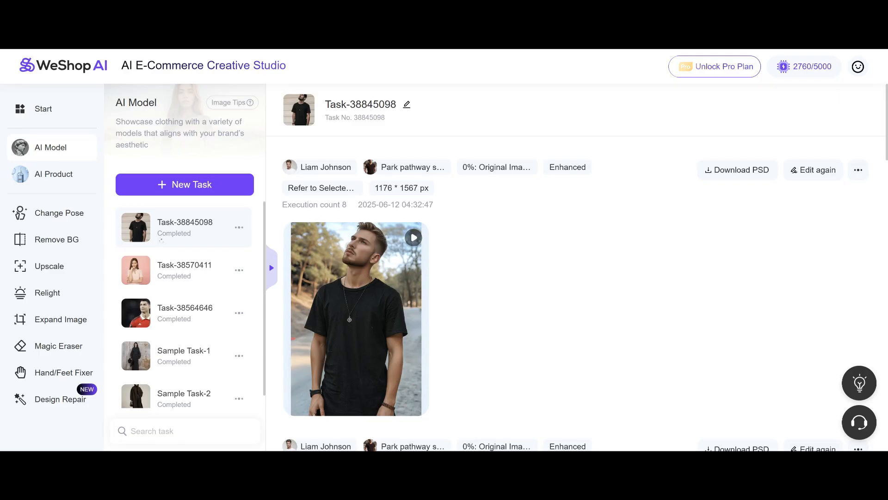
# Open the completed Change Pose task of the footballer and compare its generated images with the original photo
pyautogui.click(71, 212)
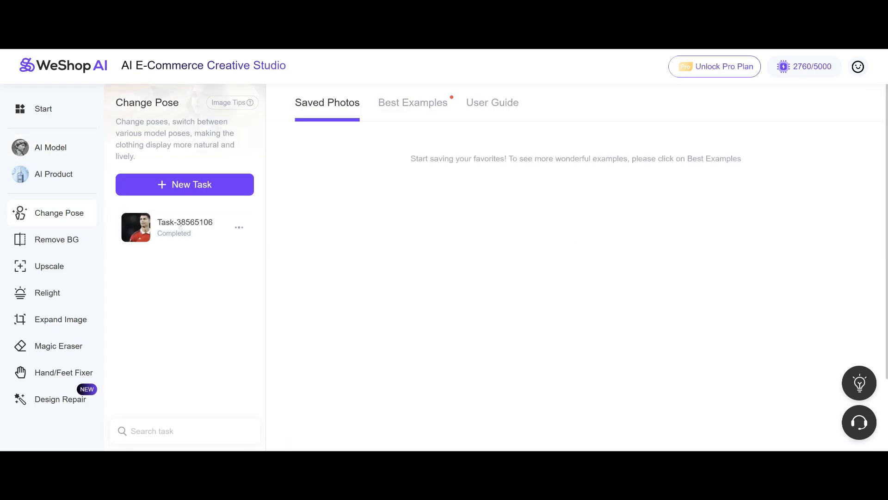
pyautogui.click(190, 227)
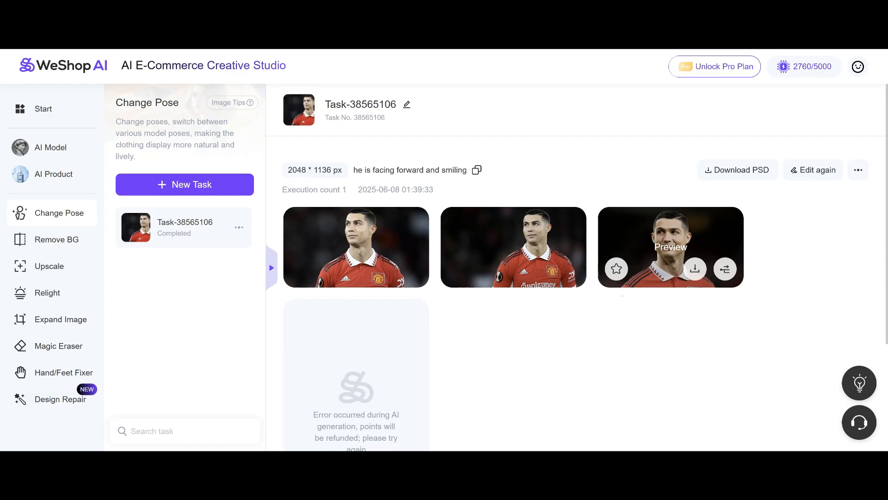
pyautogui.click(354, 240)
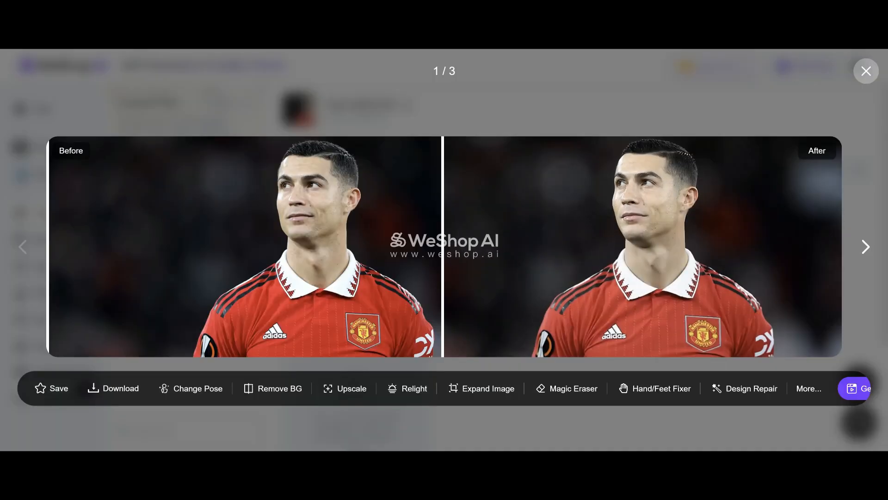
pyautogui.click(870, 253)
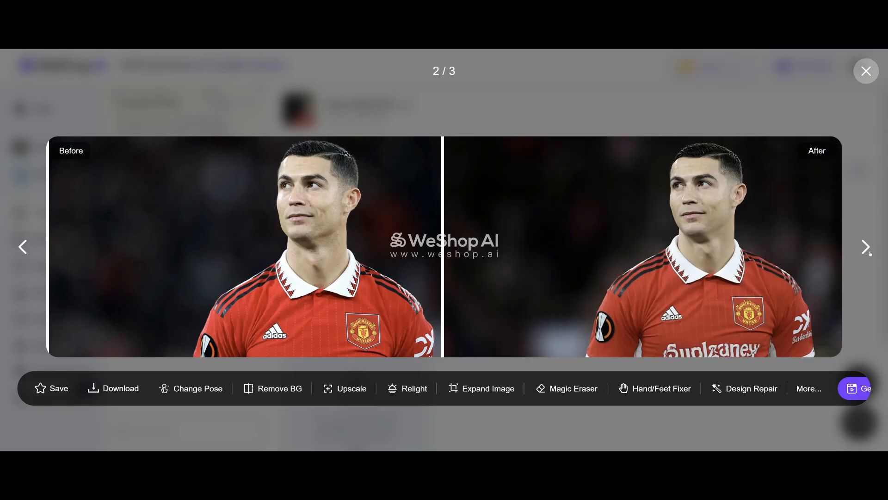
pyautogui.click(871, 252)
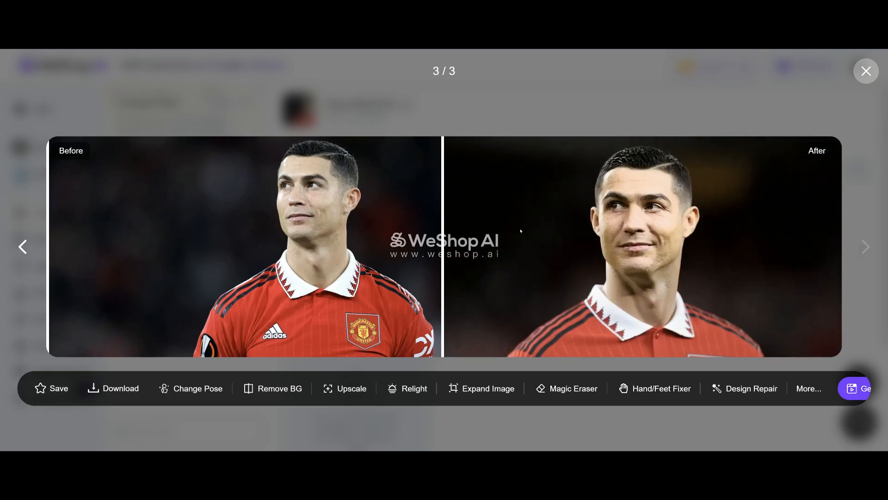
pyautogui.press('Escape')
# Start a new Change Pose task with the photo of the person in a bucket hat and auto-write its description with ChatGPT
pyautogui.click(251, 193)
pyautogui.scroll(-3, 525, 248)
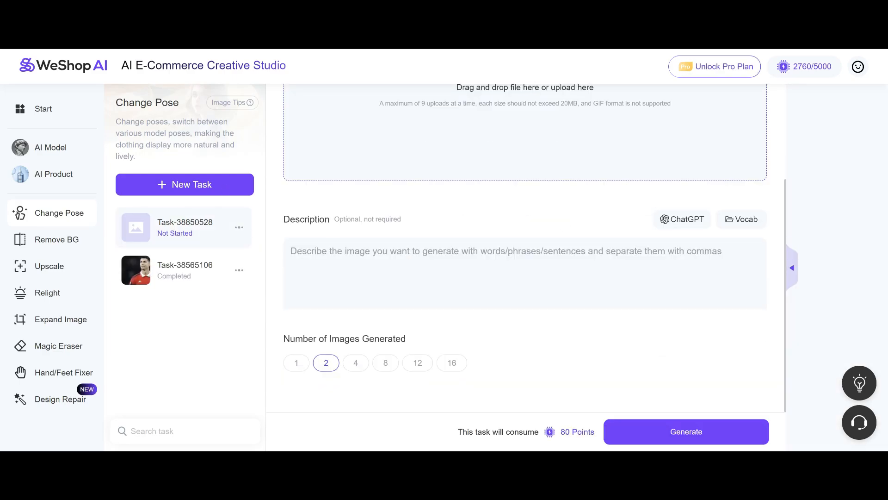
pyautogui.scroll(3, 569, 257)
pyautogui.scroll(-3, 516, 279)
pyautogui.scroll(3, 663, 317)
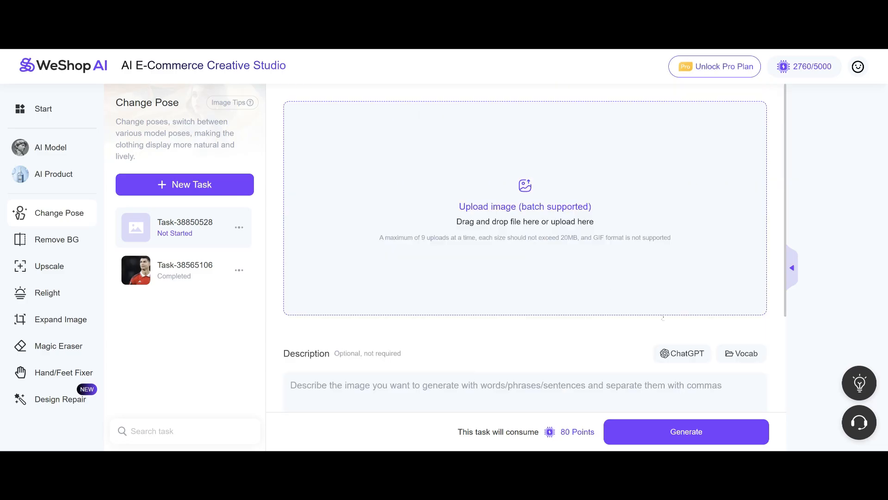
pyautogui.click(690, 354)
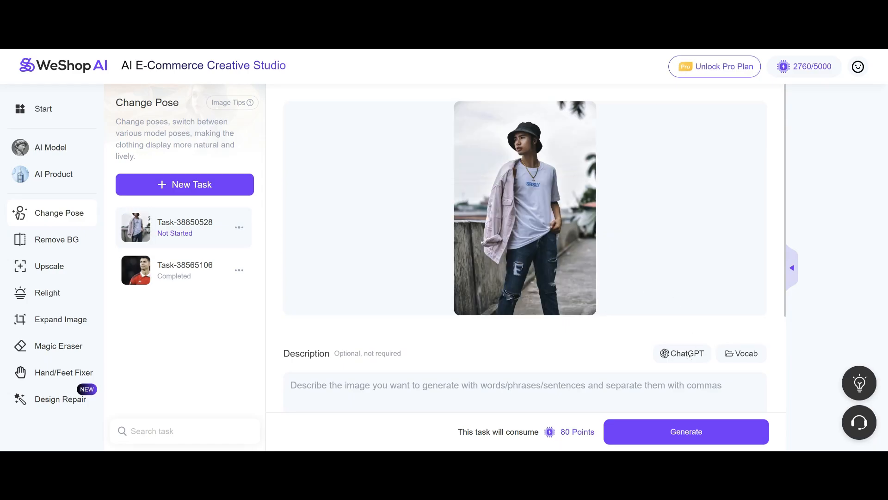
pyautogui.scroll(-3, 589, 298)
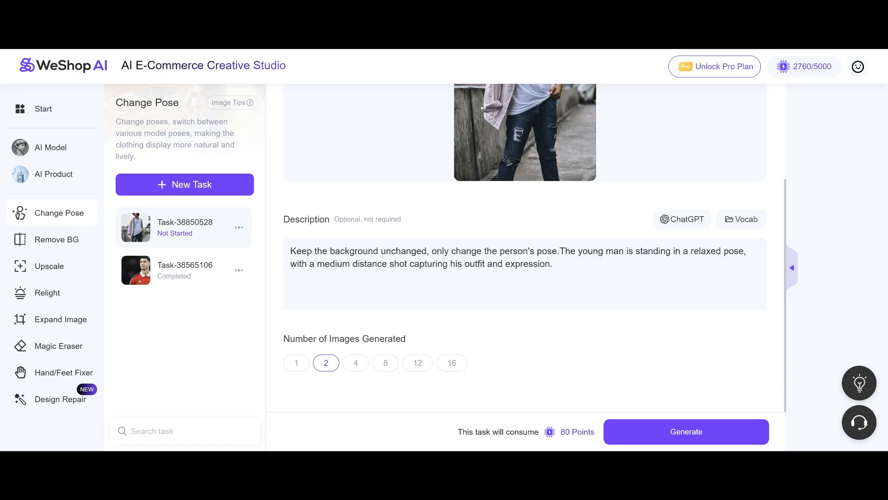
# Clear the auto-written description, set the number of images to 4 and generate the pose variations
pyautogui.scroll(3, 546, 263)
pyautogui.scroll(-3, 525, 245)
pyautogui.click(364, 364)
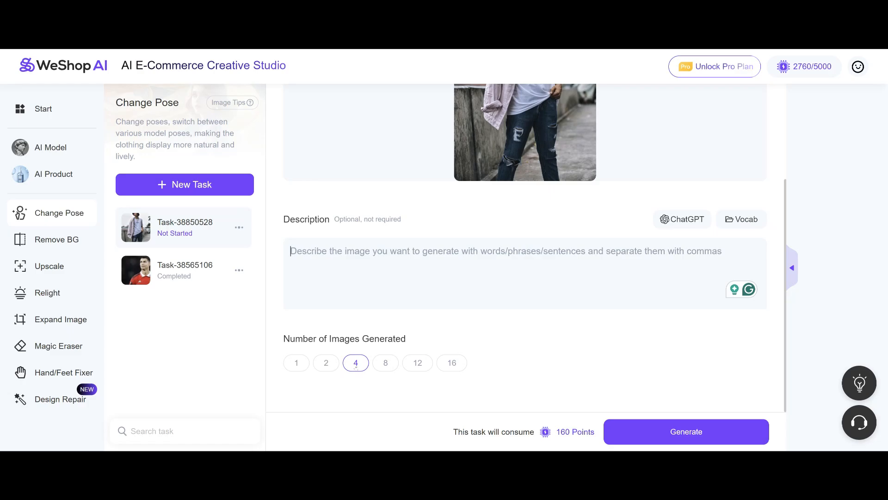
pyautogui.click(663, 432)
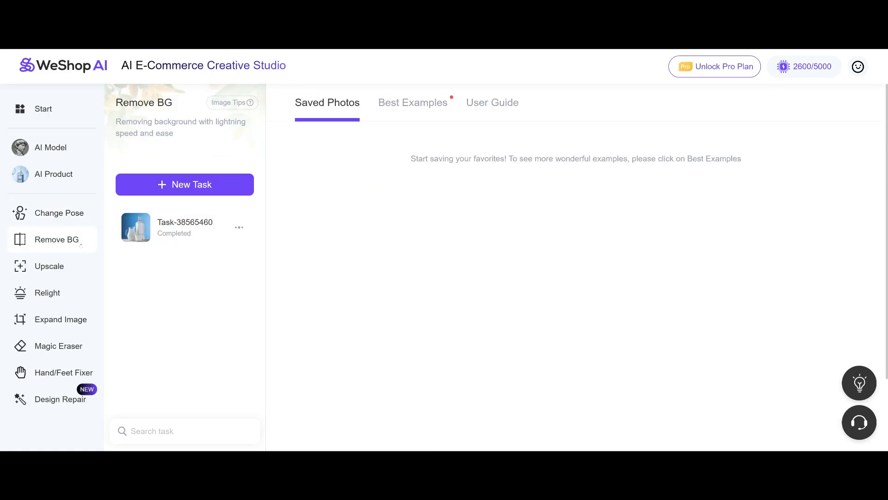
# Open the completed Remove BG task of the milk bottle and jug and compare its cut-out with the original
pyautogui.click(195, 235)
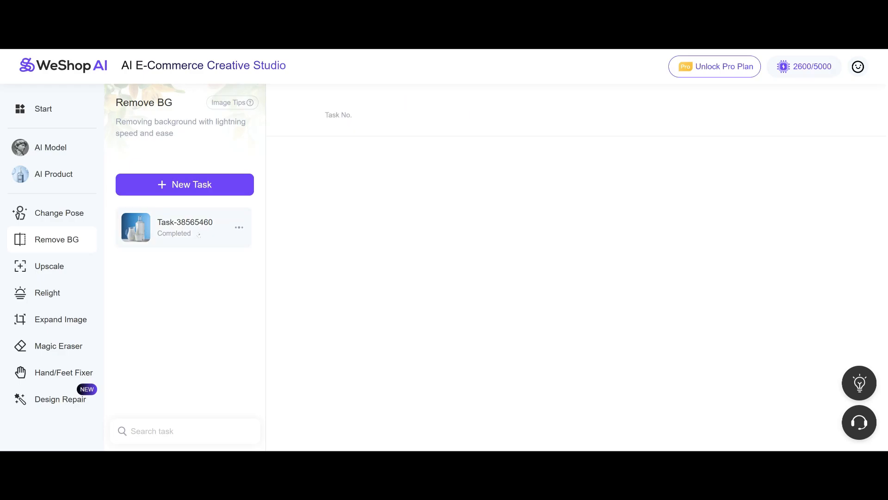
pyautogui.click(355, 285)
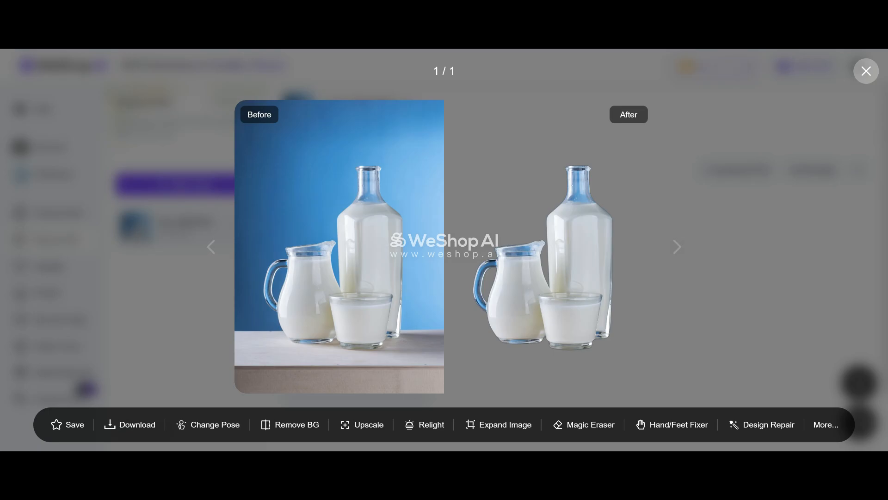
pyautogui.click(864, 77)
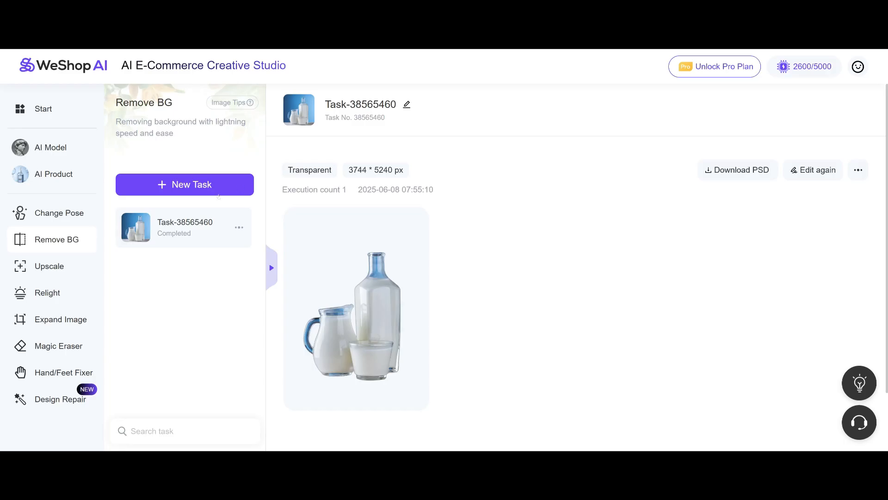
# Start a new Remove BG task with the photo of the man in sunglasses holding a jacket
pyautogui.click(216, 185)
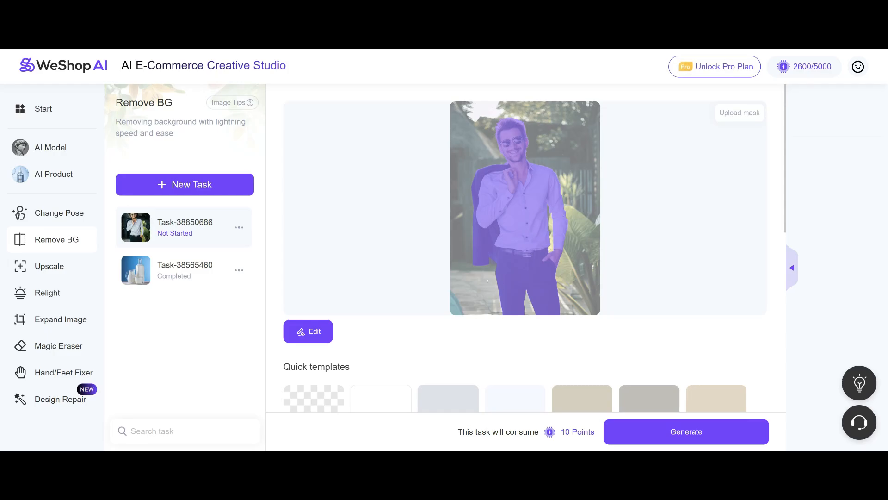
pyautogui.scroll(-3, 317, 205)
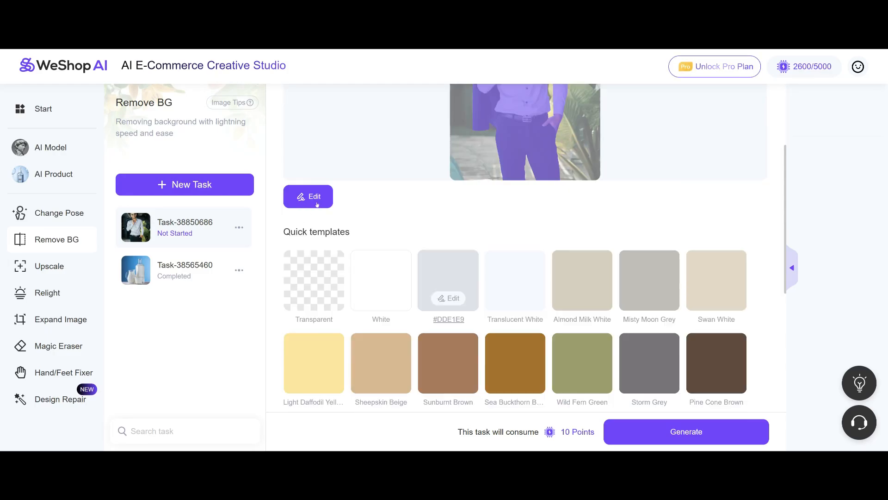
pyautogui.scroll(3, 318, 204)
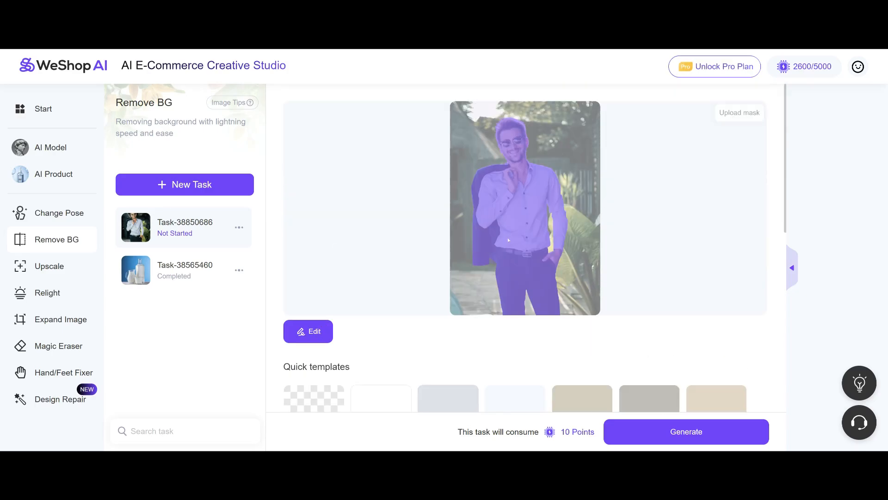
# Examine the mask over the man and the background colours offered in the quick templates
pyautogui.scroll(-3, 633, 234)
pyautogui.scroll(3, 554, 222)
pyautogui.scroll(-5, 539, 240)
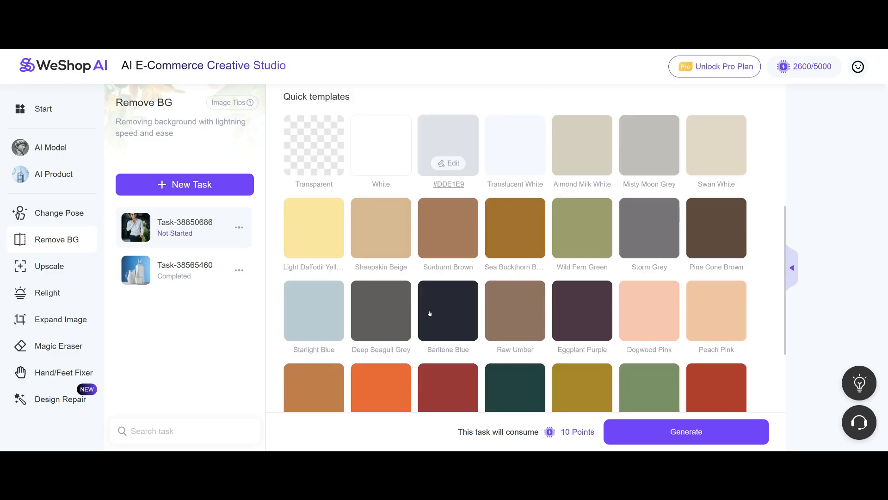
pyautogui.scroll(3, 496, 257)
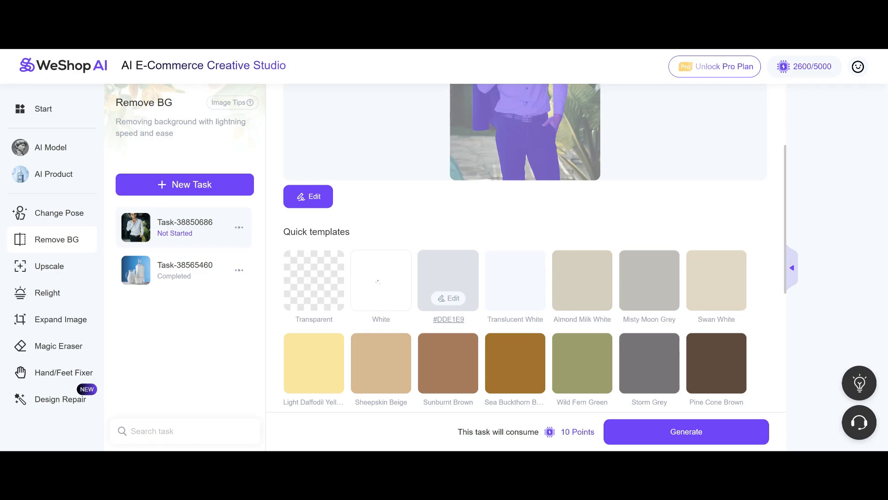
pyautogui.scroll(3, 564, 299)
pyautogui.scroll(-8, 592, 304)
pyautogui.scroll(5, 334, 300)
pyautogui.scroll(3, 334, 301)
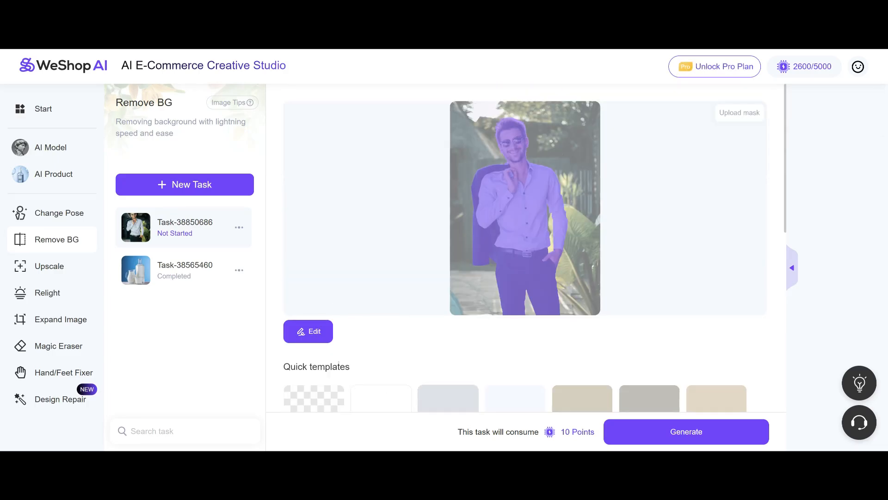
# Choose the Transparent background template and generate the cut-out of the man
pyautogui.scroll(-3, 344, 287)
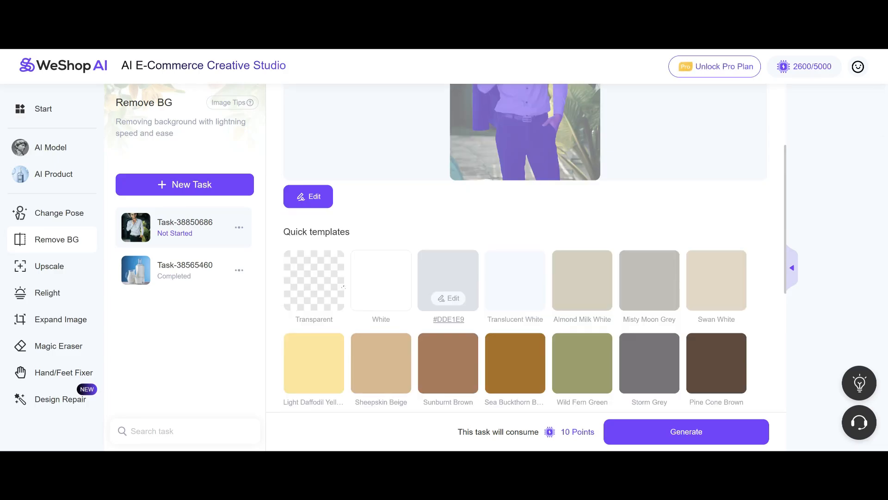
pyautogui.scroll(3, 525, 248)
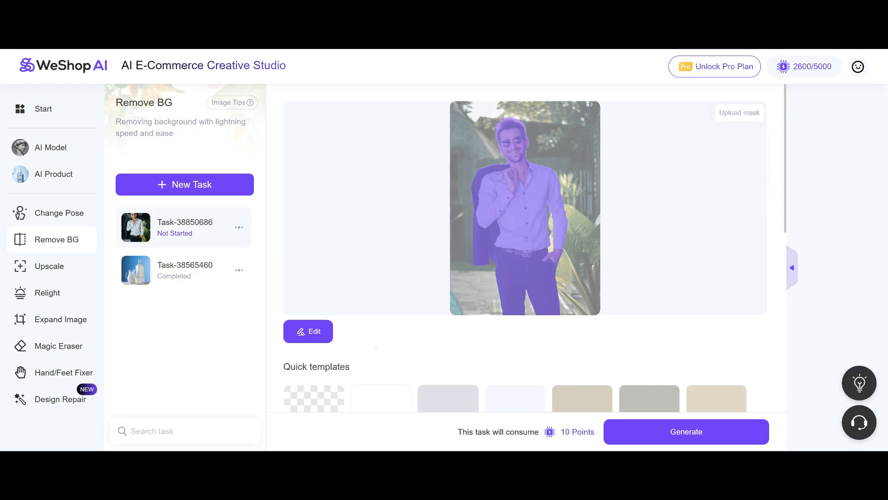
pyautogui.scroll(-3, 350, 359)
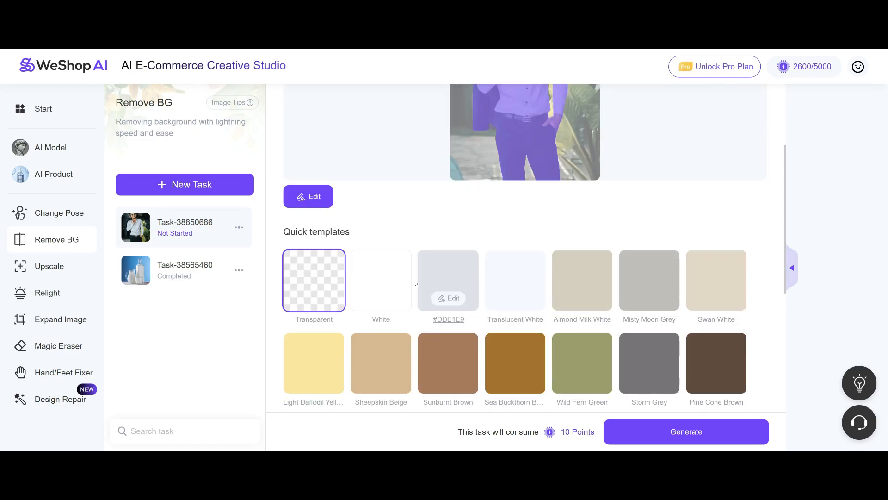
pyautogui.click(699, 432)
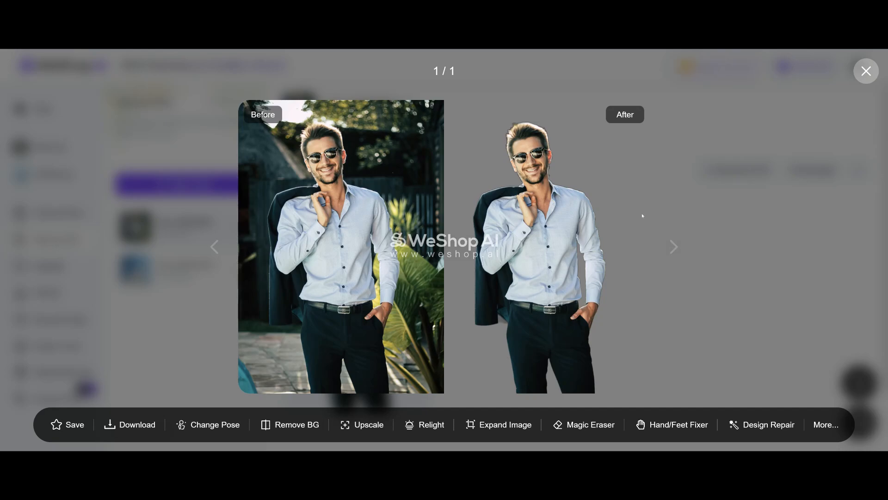
# Send the man's cut-out to a new AI Model task and enter the description "this man is in a hotel lobby waiting"
pyautogui.click(770, 143)
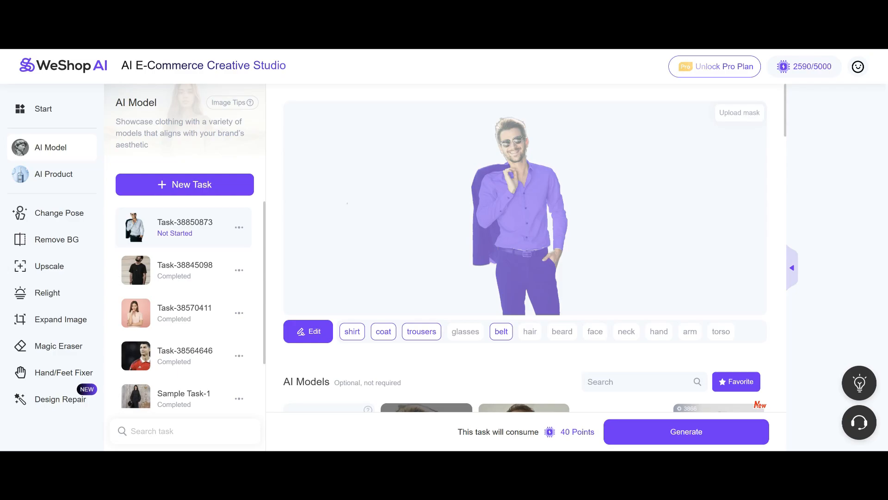
pyautogui.scroll(-6, 610, 294)
pyautogui.scroll(-10, 610, 294)
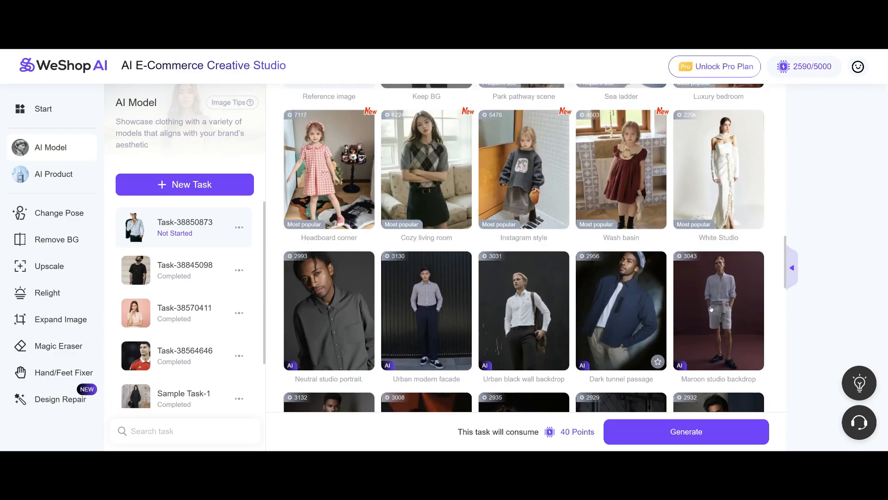
pyautogui.scroll(-8, 523, 291)
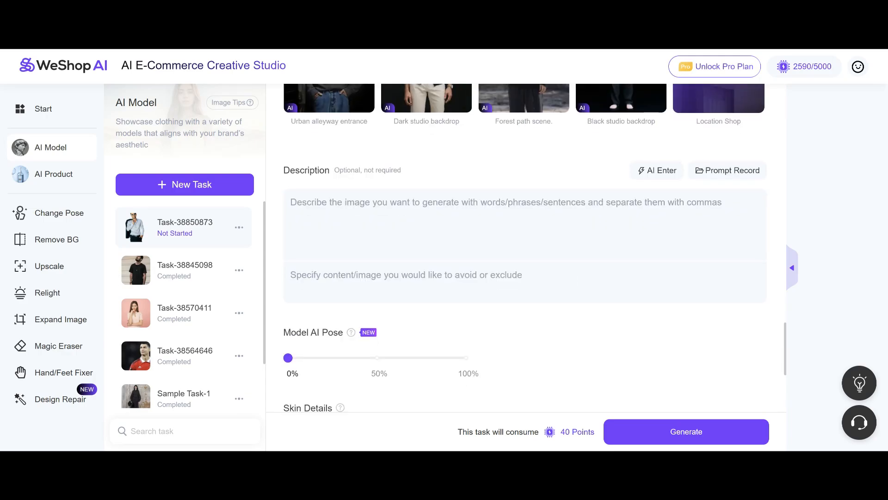
pyautogui.scroll(3, 741, 214)
pyautogui.scroll(-3, 730, 223)
pyautogui.click(523, 224)
pyautogui.write('this man is in a hotel lobby waiting')
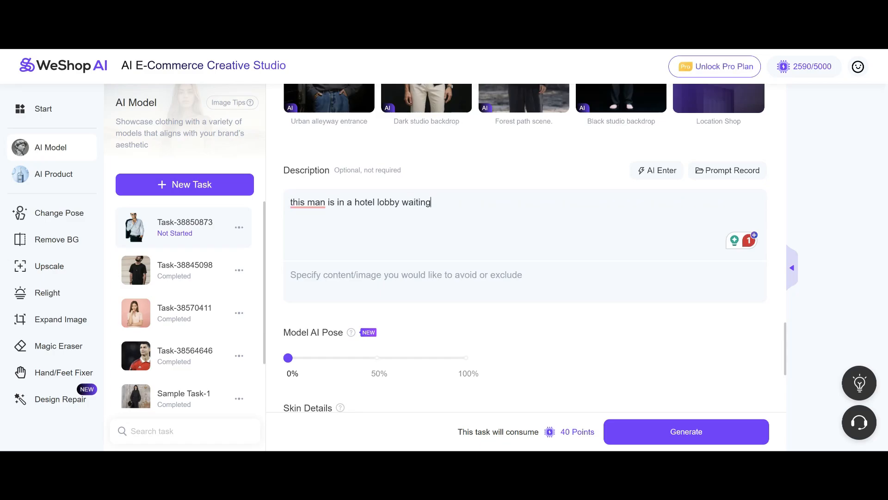
# Set the number of images to 2 and generate the hotel lobby scene
pyautogui.scroll(-5, 525, 250)
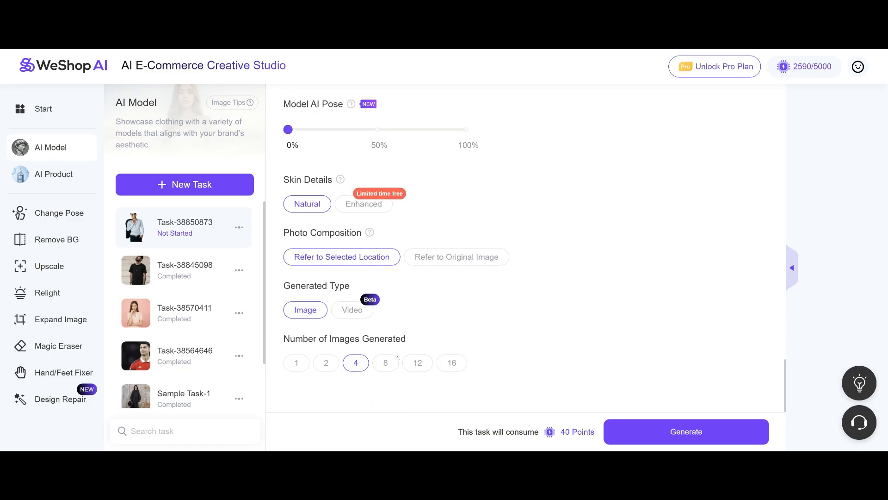
pyautogui.click(326, 363)
pyautogui.click(684, 433)
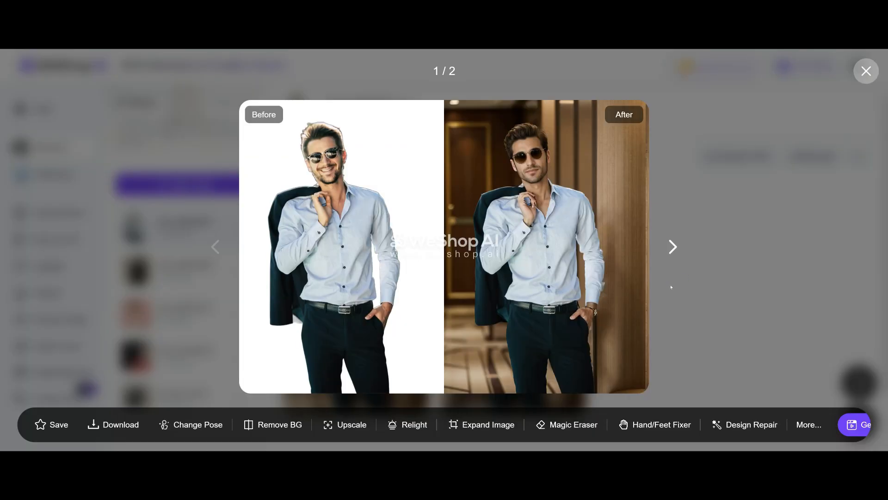
# Compare both generated hotel lobby images of the man with the original cut-out, checking the face and background
pyautogui.moveTo(554, 195)
pyautogui.moveTo(572, 283)
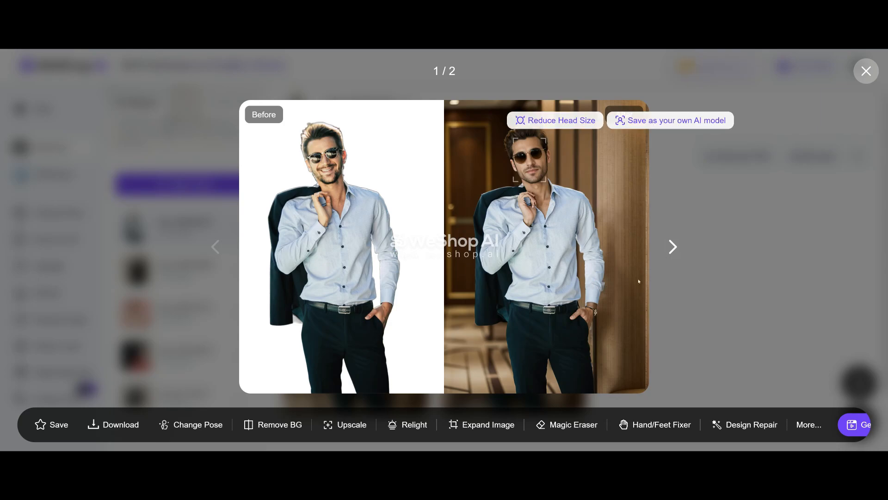
pyautogui.moveTo(600, 314)
pyautogui.click(673, 248)
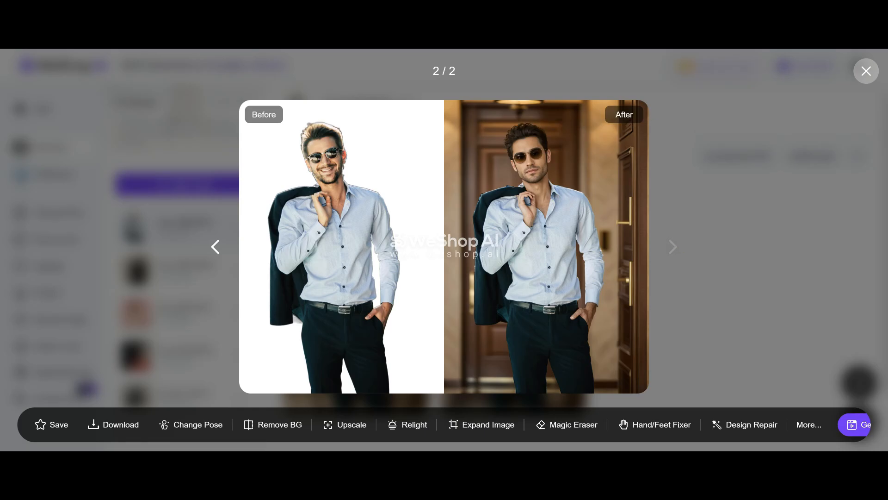
pyautogui.click(867, 72)
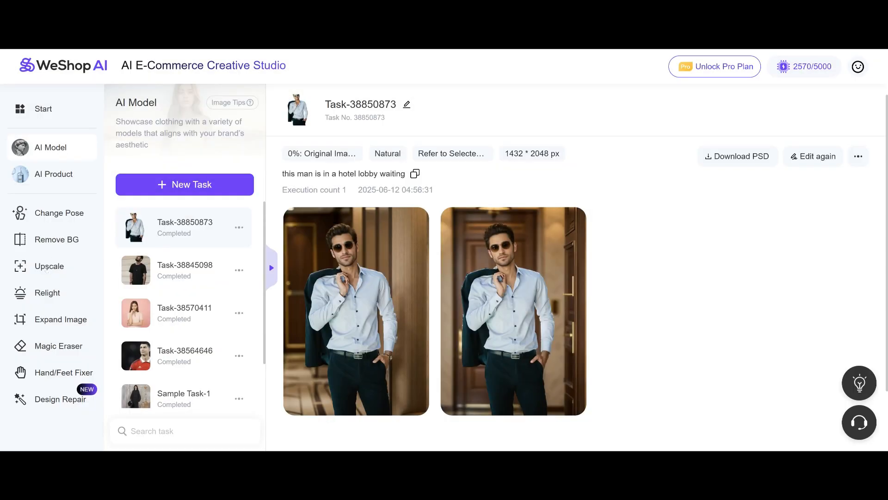
# Create a new Upscale task and upload the photo of the Coca-Cola can
pyautogui.click(70, 271)
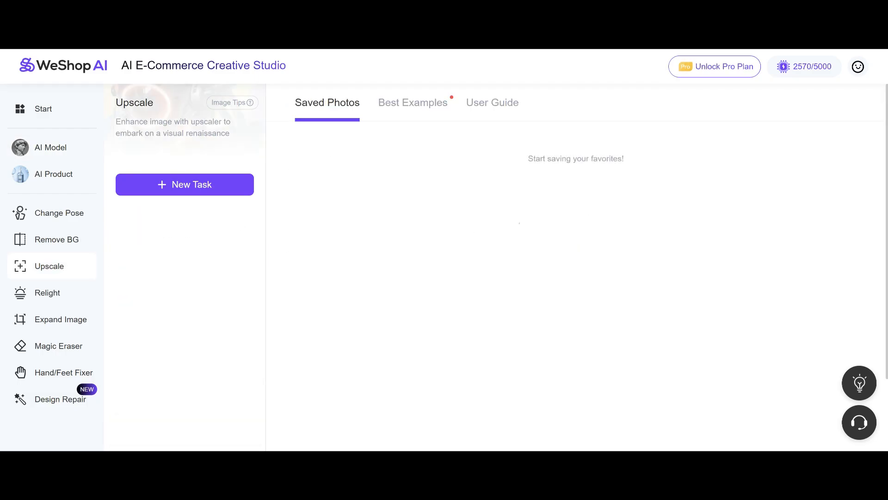
pyautogui.click(201, 185)
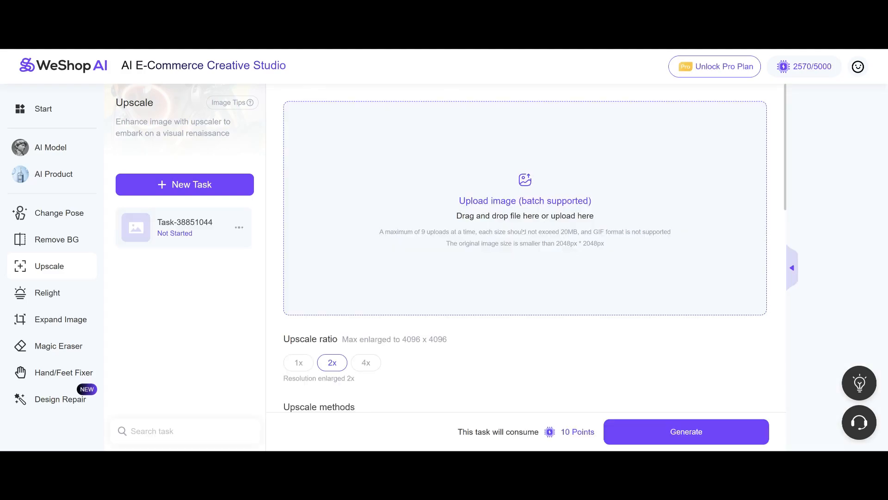
pyautogui.click(542, 224)
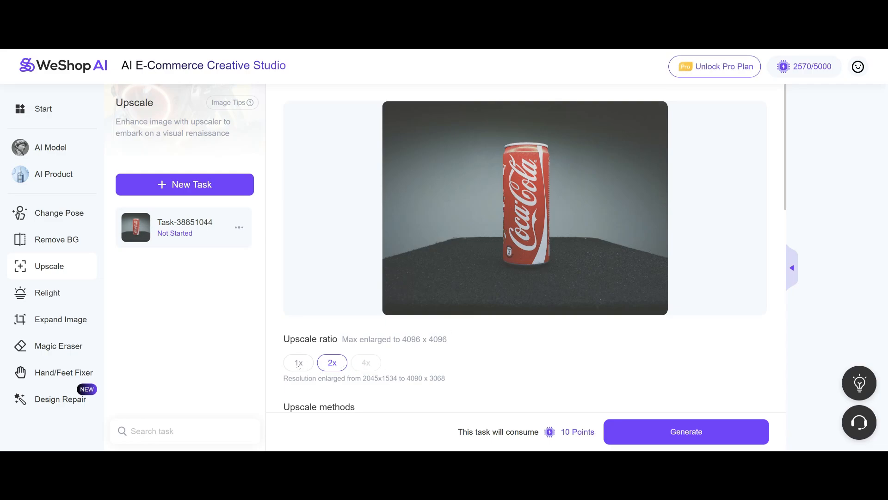
# Generate the can's upscale at 2x with the General method and compare the enlarged result with the original
pyautogui.scroll(-3, 388, 324)
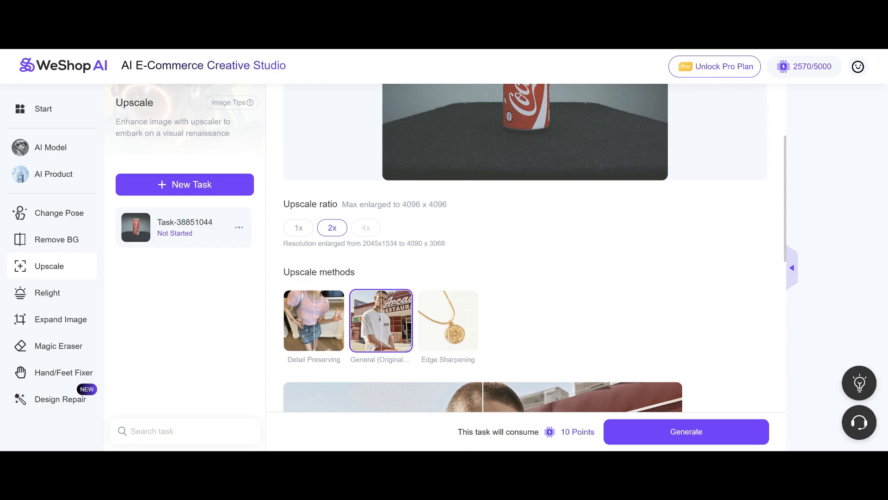
pyautogui.scroll(-6, 456, 307)
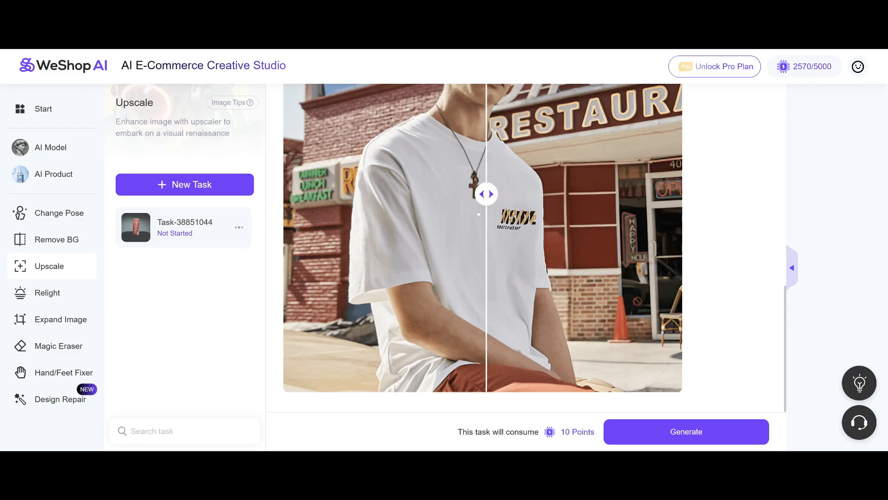
pyautogui.scroll(7, 584, 283)
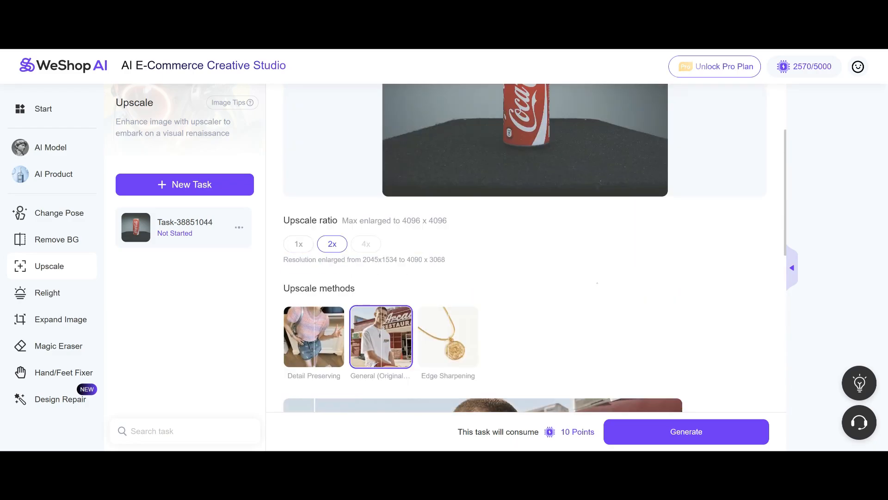
pyautogui.scroll(-5, 592, 317)
pyautogui.scroll(-2, 592, 317)
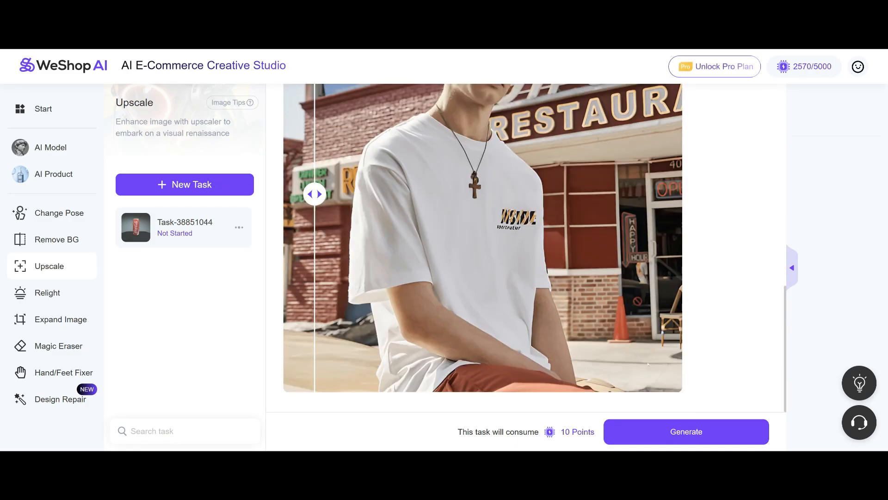
pyautogui.click(666, 431)
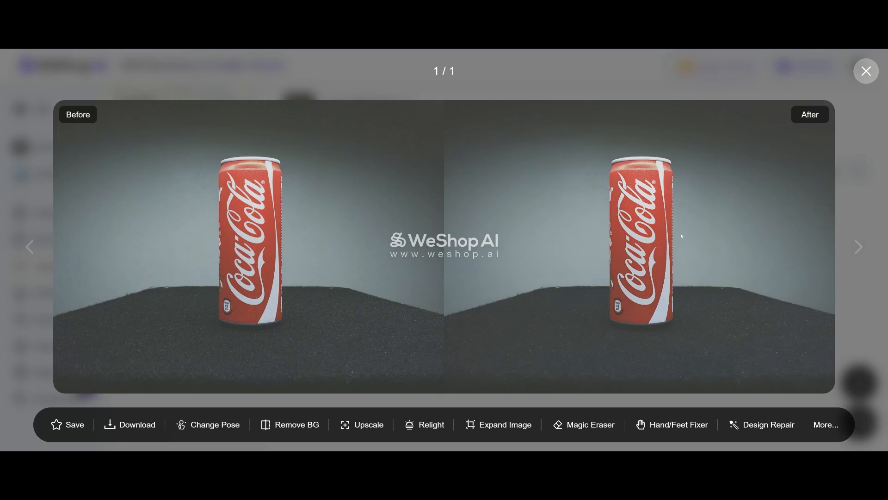
pyautogui.scroll(4, 682, 236)
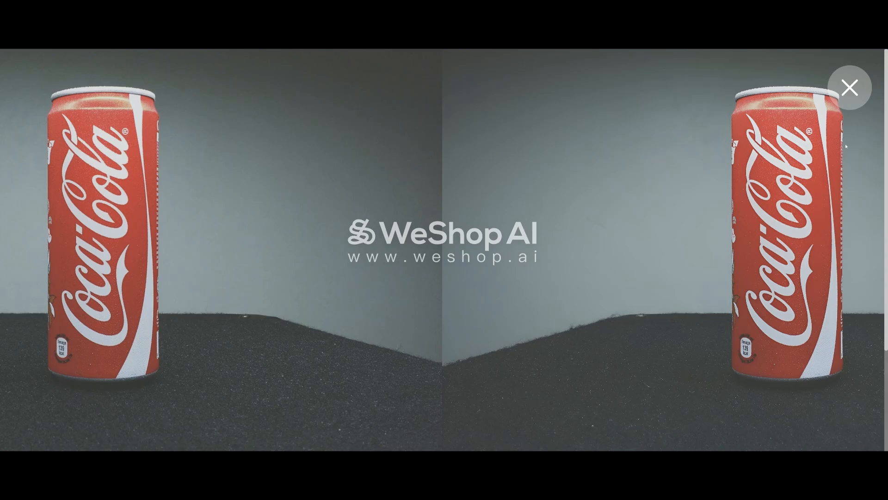
pyautogui.click(850, 87)
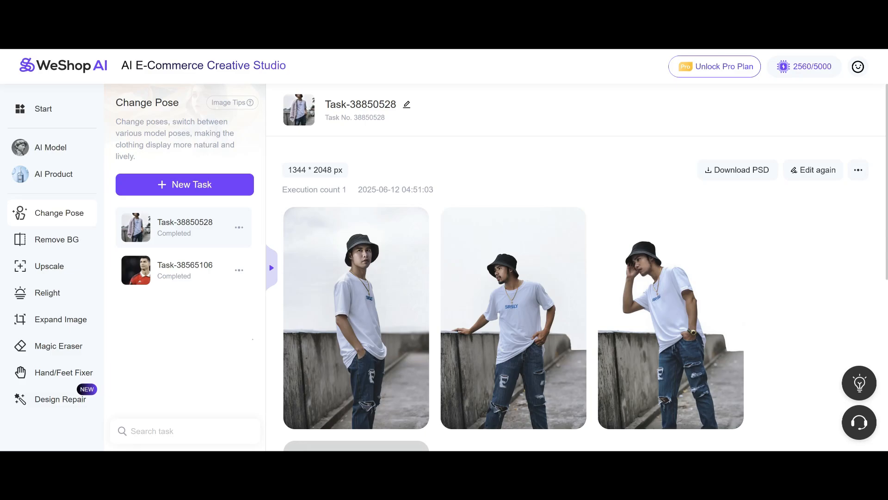
# Review the Change Pose results of the man in the bucket hat one by one against the original photo
pyautogui.moveTo(357, 335)
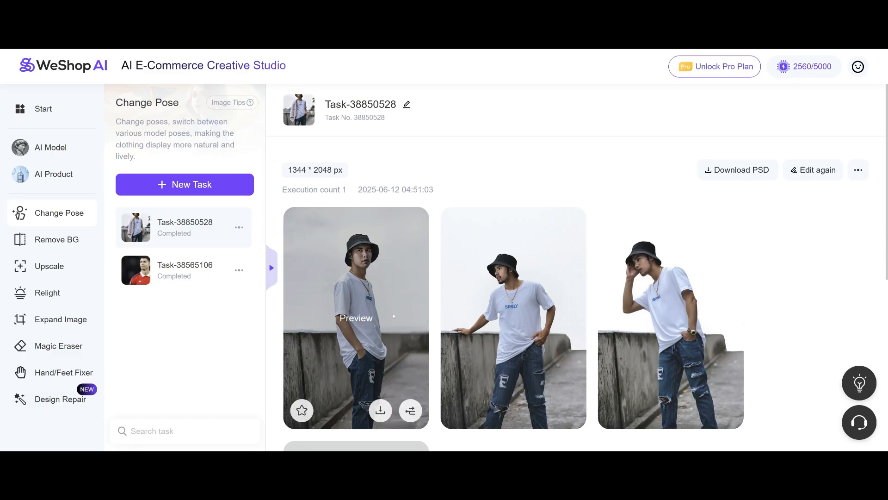
pyautogui.click(393, 317)
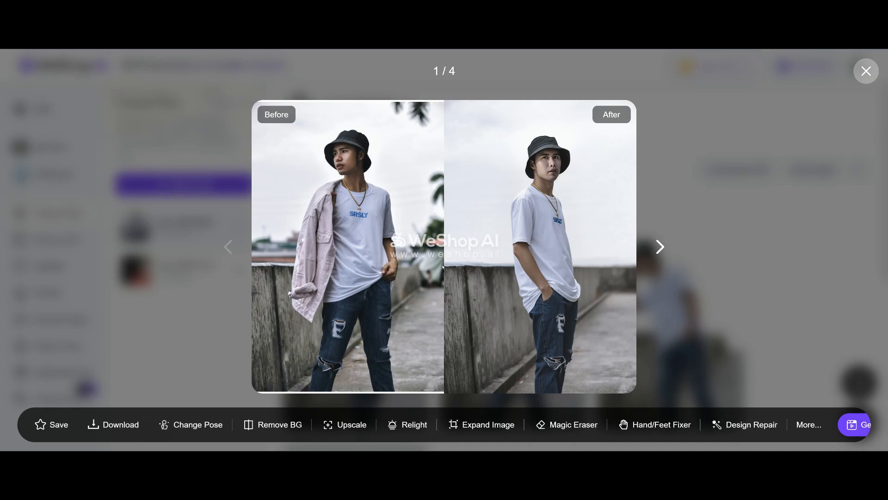
pyautogui.click(659, 248)
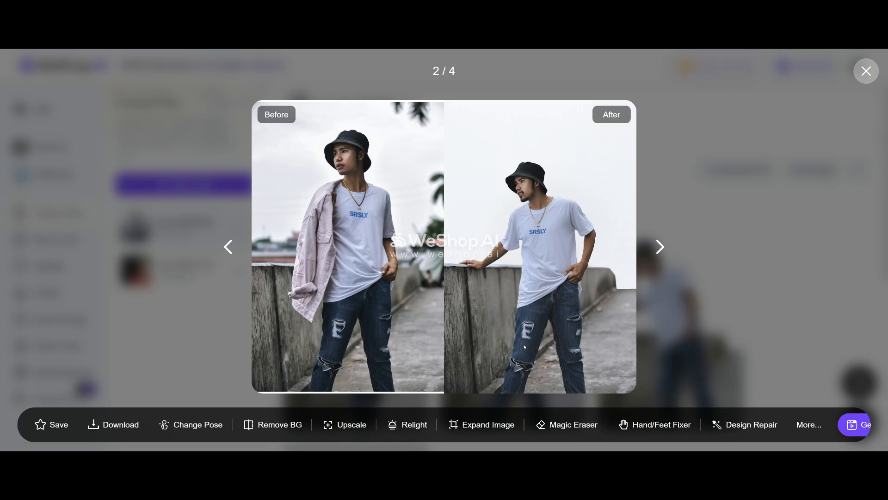
pyautogui.click(660, 248)
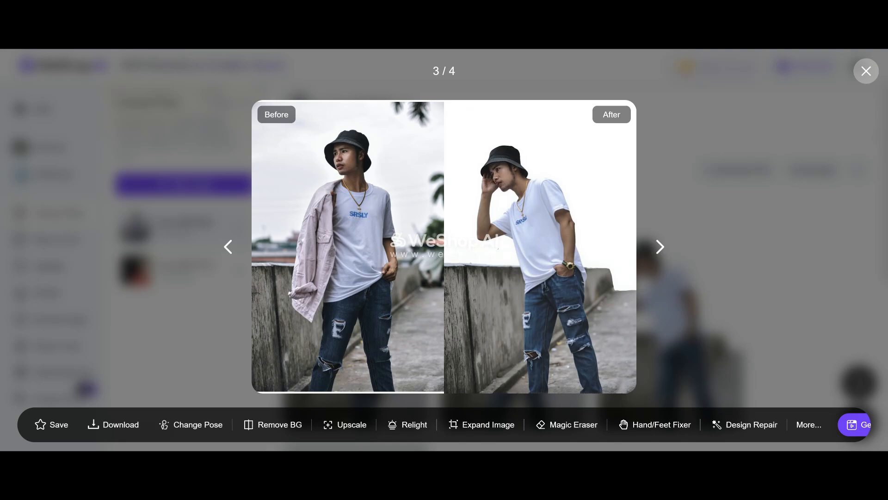
pyautogui.click(661, 247)
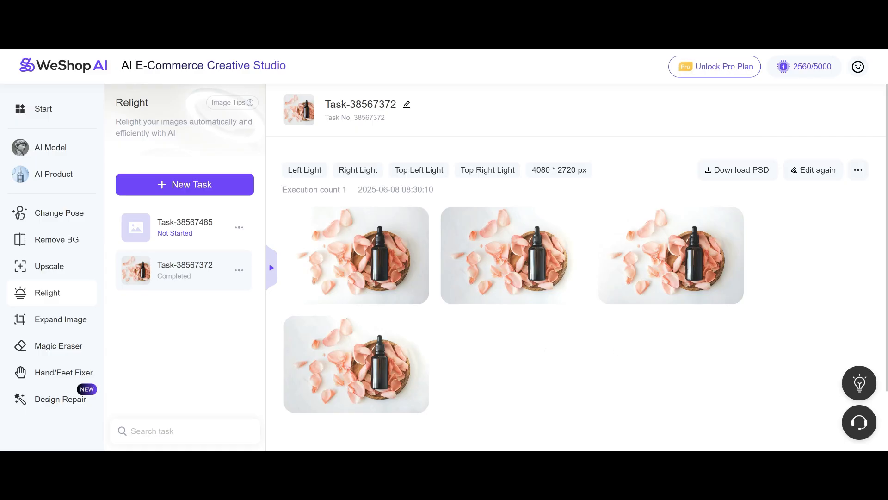
# Compare the relit dropper bottle images in the completed Relight task with the original
pyautogui.click(362, 254)
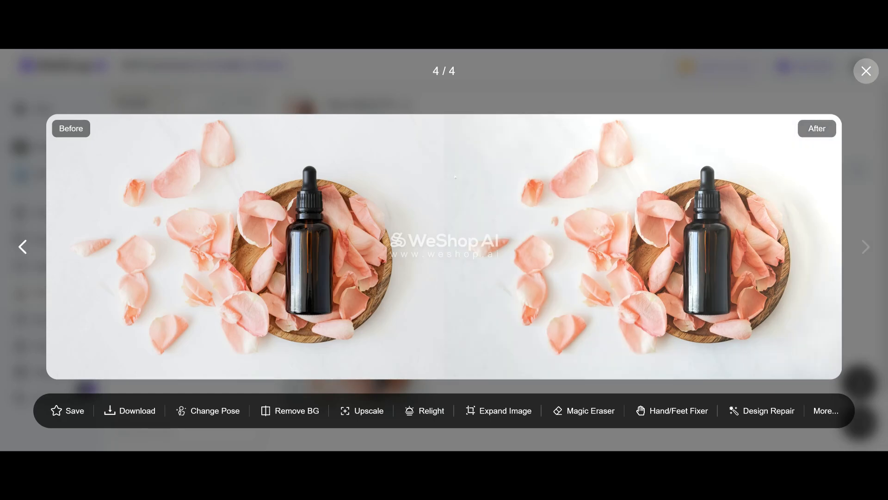
pyautogui.click(867, 71)
# Open the unstarted Relight task with the perfume bottle, add Bottom Light to the selected background lights and generate the images
pyautogui.click(184, 224)
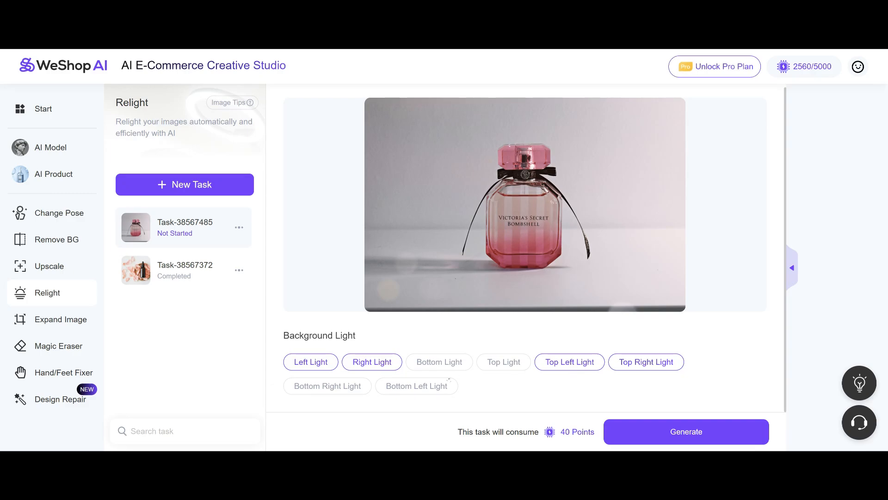
pyautogui.click(456, 368)
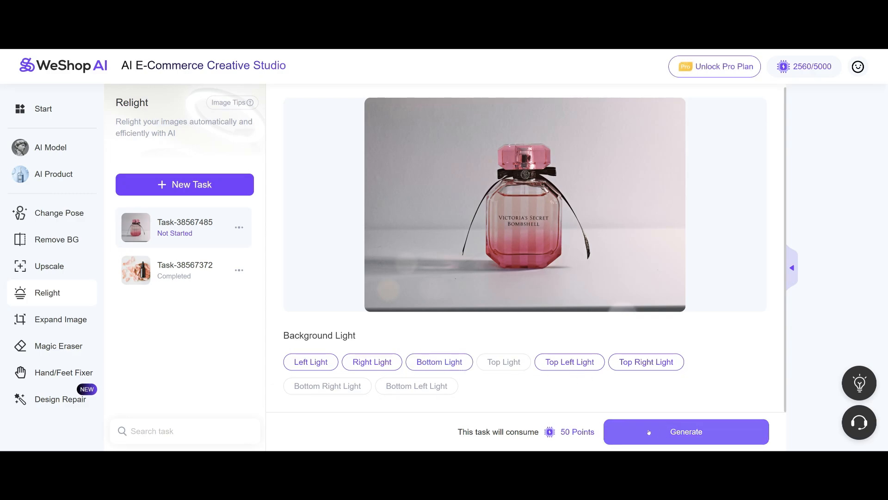
pyautogui.click(694, 434)
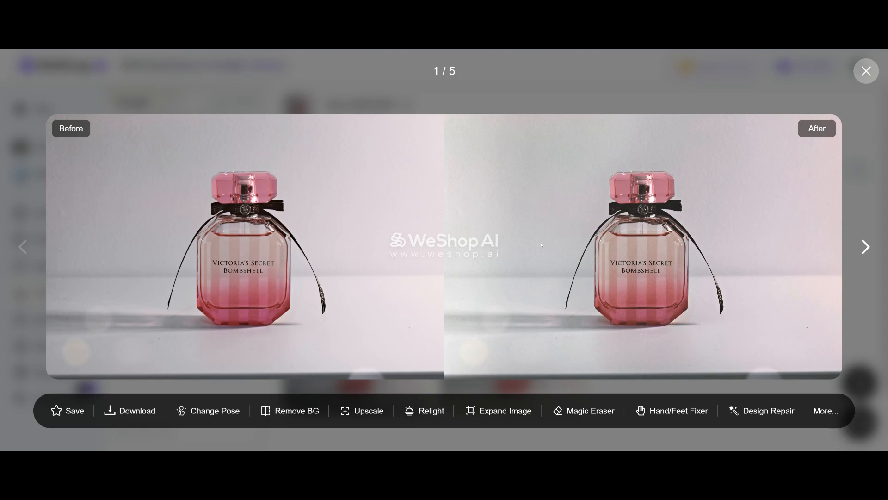
# Go through the relit perfume bottle images and compare each lighting direction with the original
pyautogui.click(865, 246)
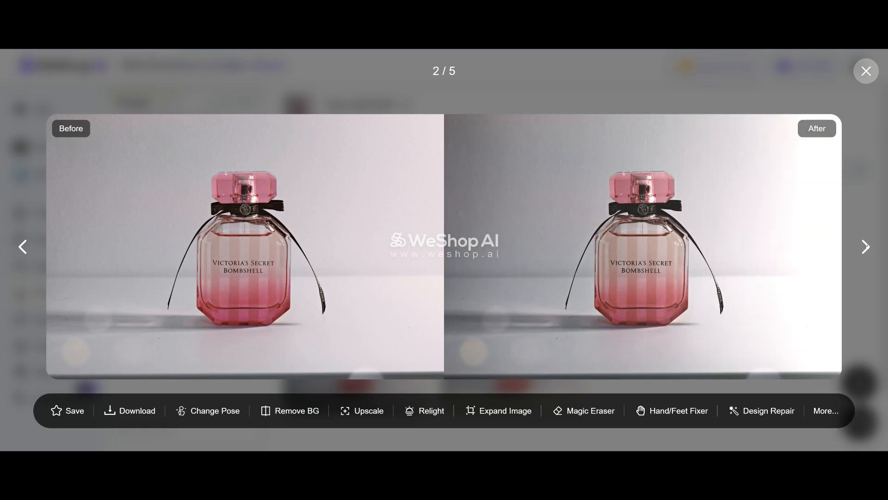
pyautogui.click(866, 247)
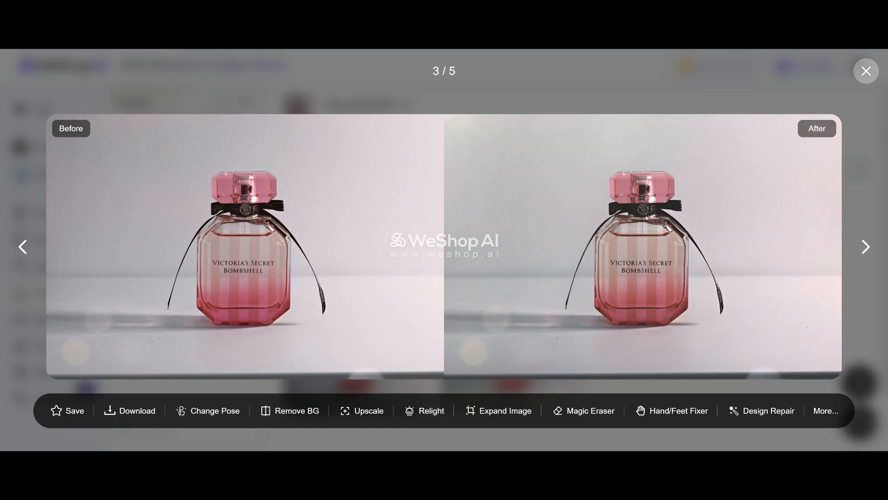
pyautogui.click(865, 248)
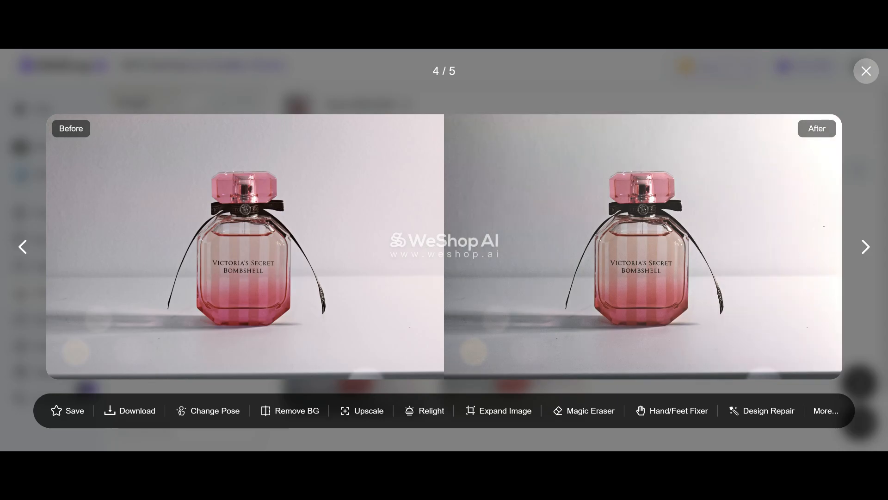
pyautogui.click(866, 246)
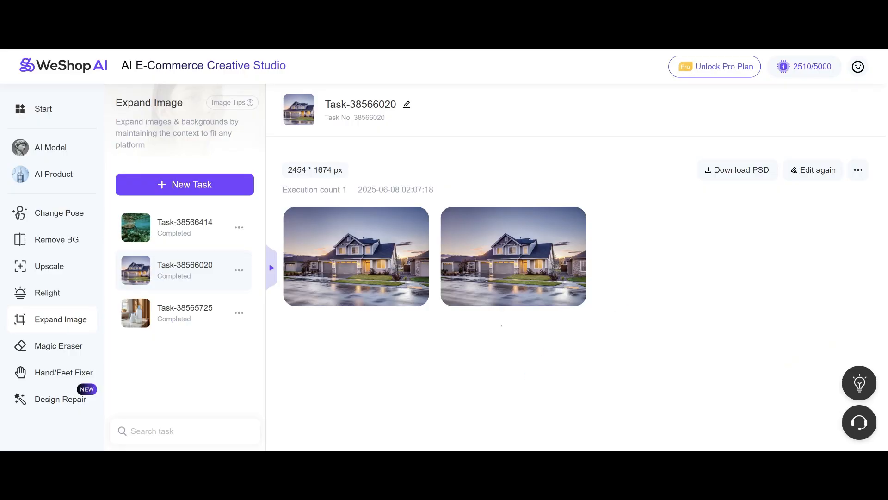
# Compare the expanded house image in the completed Expand Image task with its original
pyautogui.click(370, 262)
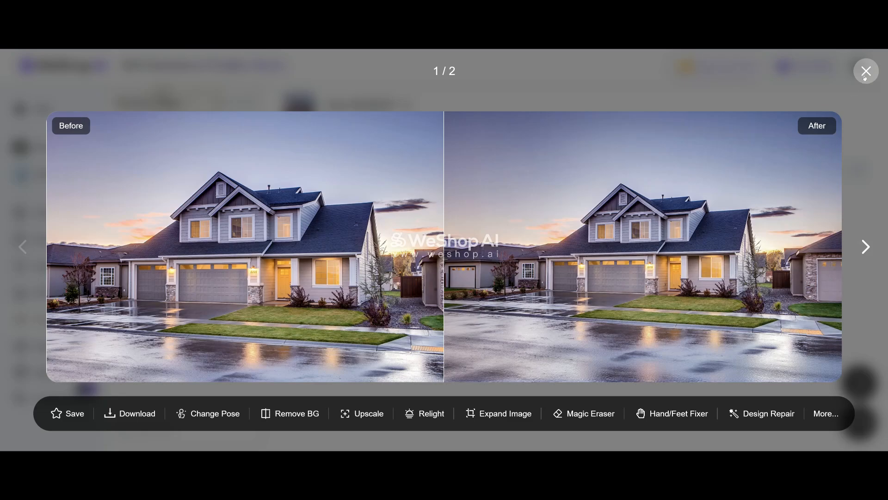
pyautogui.click(763, 101)
# Create a new Expand Image task, review its size and image-count options, and upload the photo of the man overlooking the sea
pyautogui.click(218, 185)
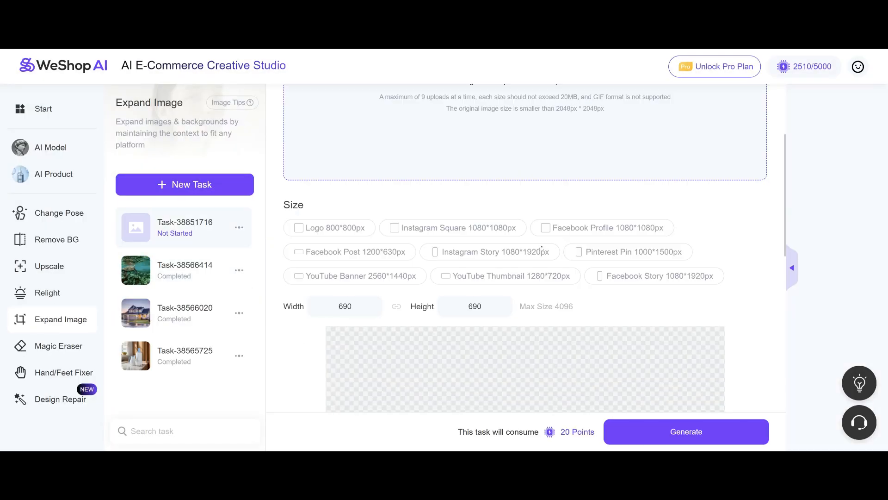
pyautogui.scroll(3, 573, 237)
pyautogui.scroll(-3, 549, 197)
pyautogui.scroll(-3, 492, 279)
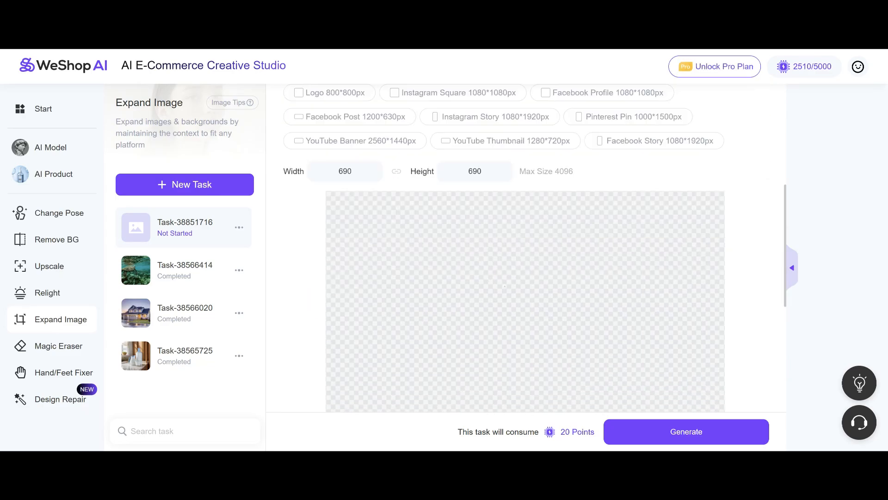
pyautogui.scroll(-3, 526, 259)
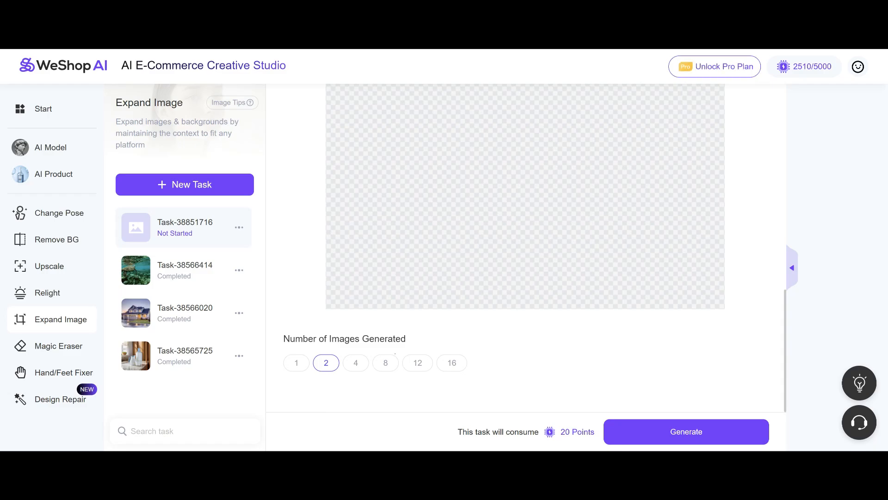
pyautogui.scroll(6, 478, 316)
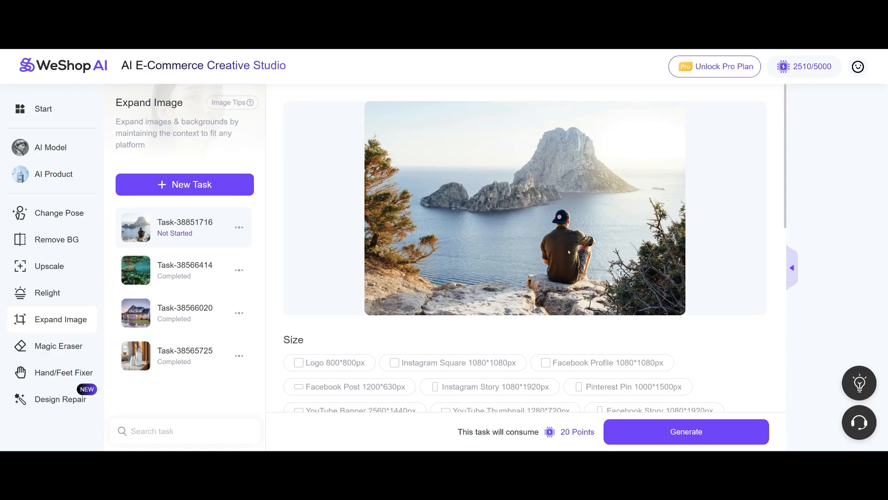
# Shrink the seaside photo proportionally within the expansion canvas, leaving a wider empty margin on all sides to fill
pyautogui.scroll(-5, 467, 270)
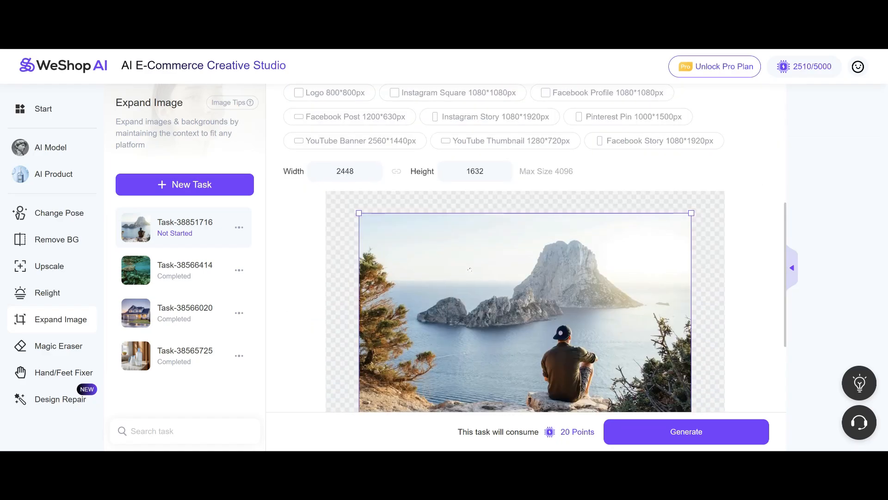
pyautogui.scroll(-3, 534, 257)
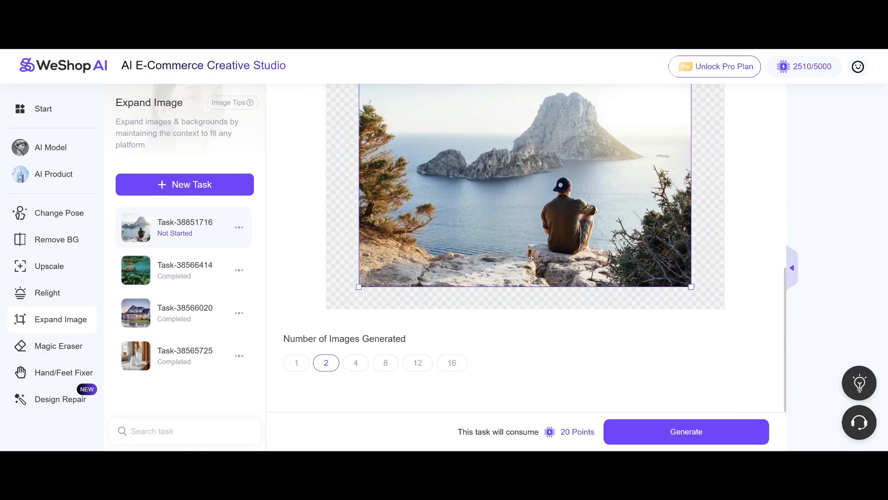
pyautogui.scroll(3, 534, 258)
pyautogui.scroll(-3, 527, 287)
pyautogui.moveTo(691, 287); pyautogui.dragTo(662, 267)
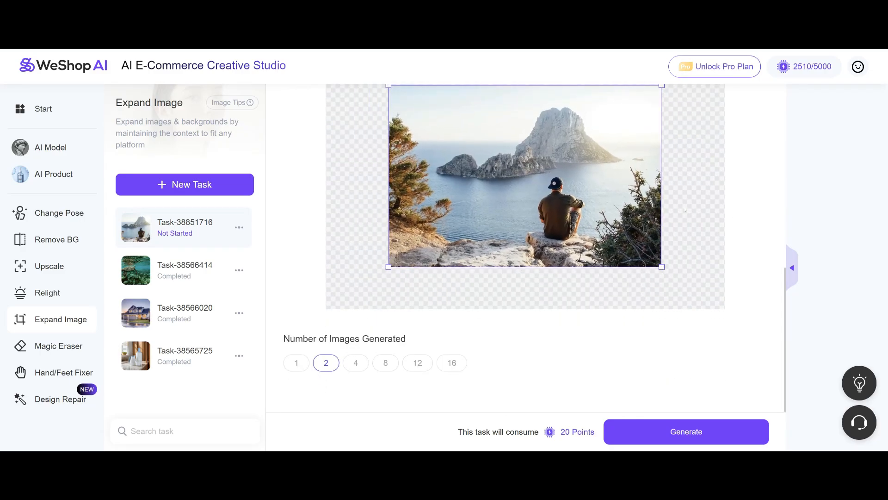
pyautogui.scroll(3, 461, 209)
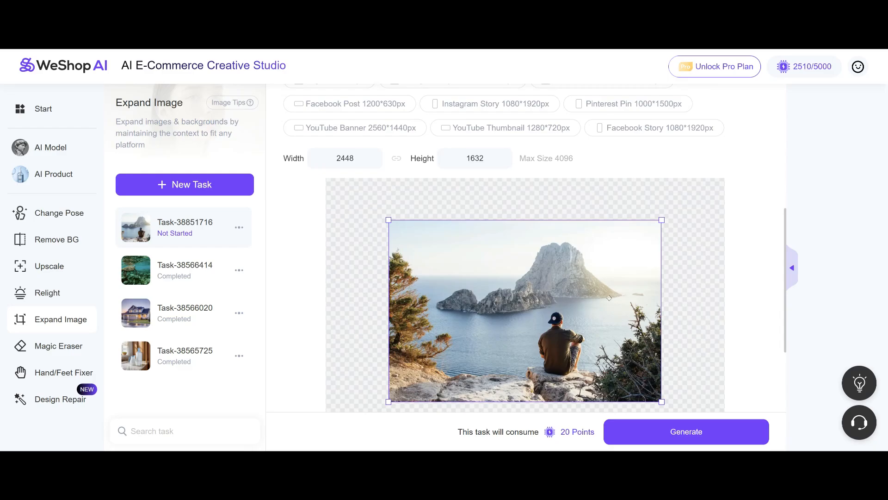
# Enlarge the seaside photo slightly within the expansion canvas, keeping an empty margin on all sides, and generate two expanded images
pyautogui.scroll(-3, 598, 297)
pyautogui.moveTo(667, 272); pyautogui.dragTo(682, 280)
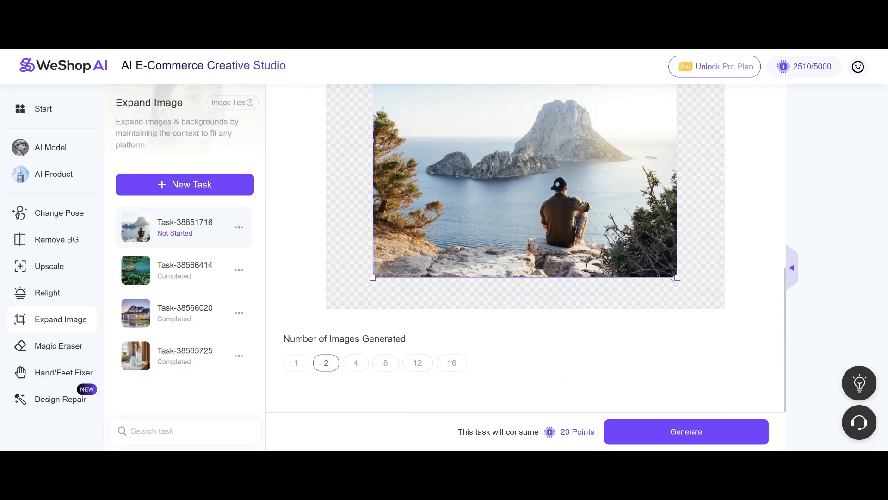
pyautogui.scroll(3, 572, 300)
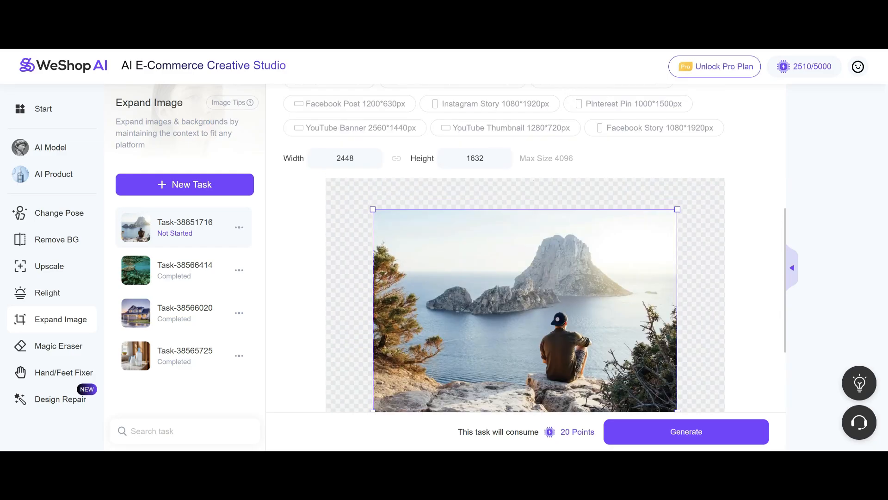
pyautogui.scroll(-3, 587, 204)
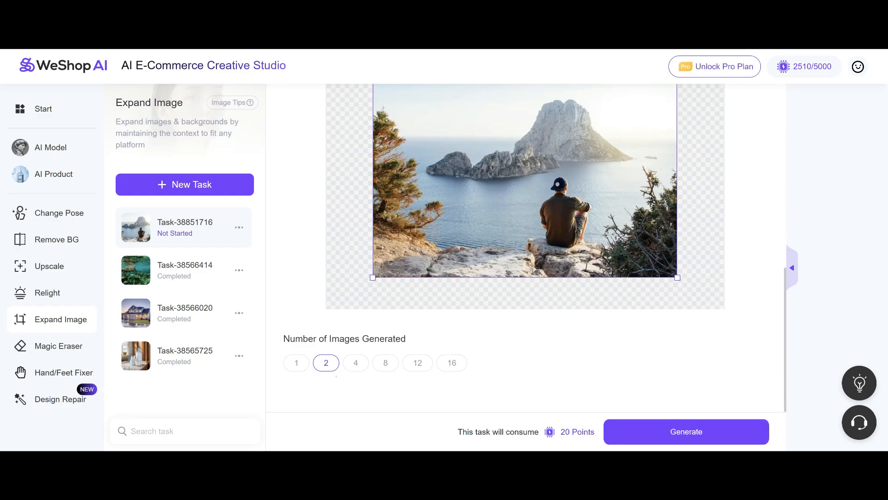
pyautogui.click(687, 432)
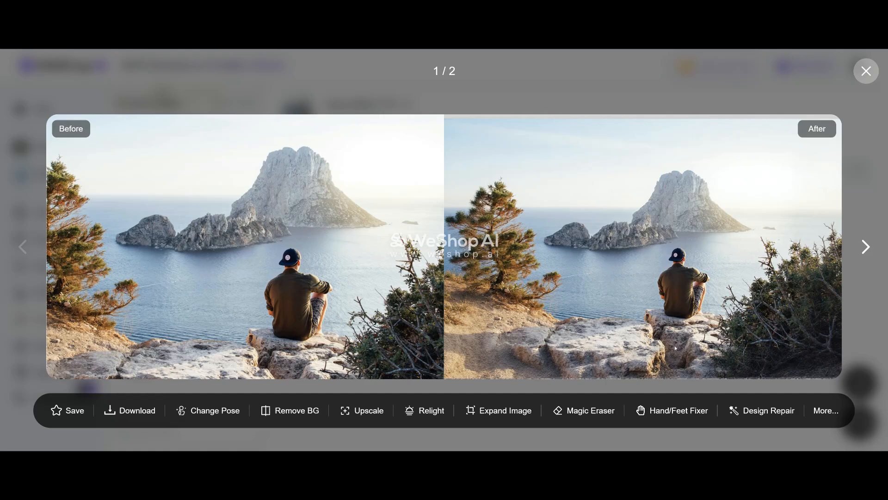
# Compare the second expanded seaside image with the original and close the preview
pyautogui.click(864, 72)
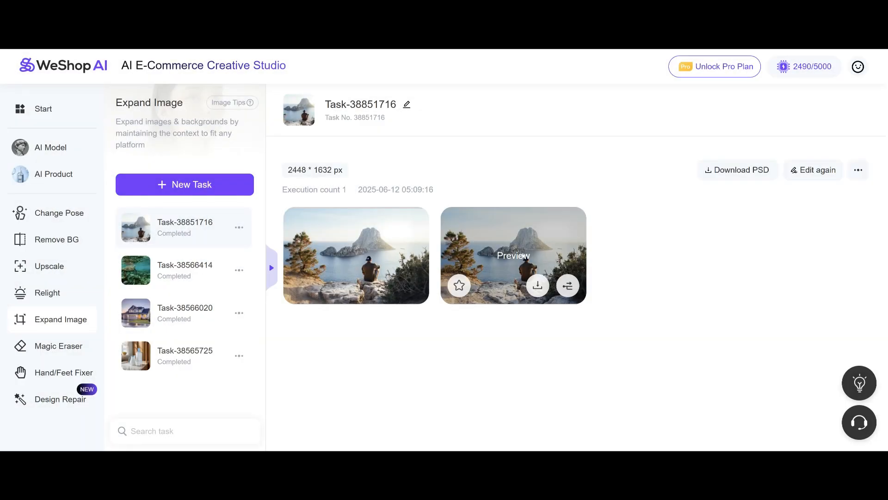
pyautogui.click(506, 255)
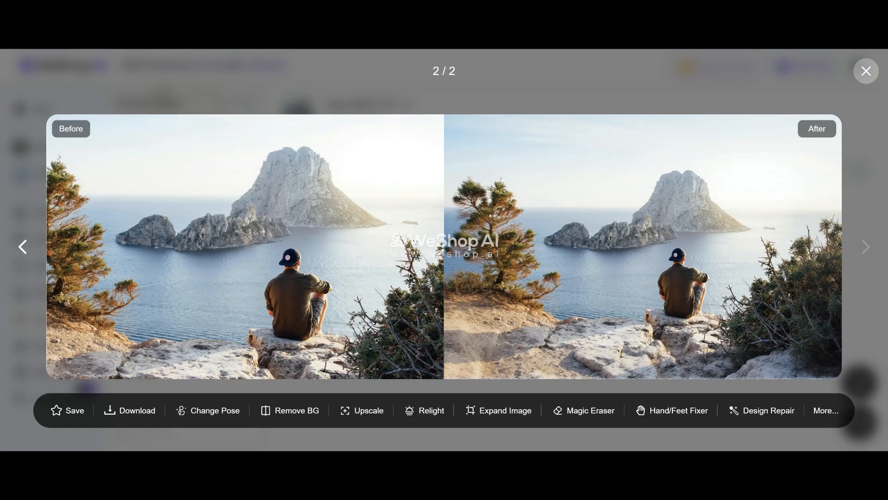
pyautogui.click(540, 87)
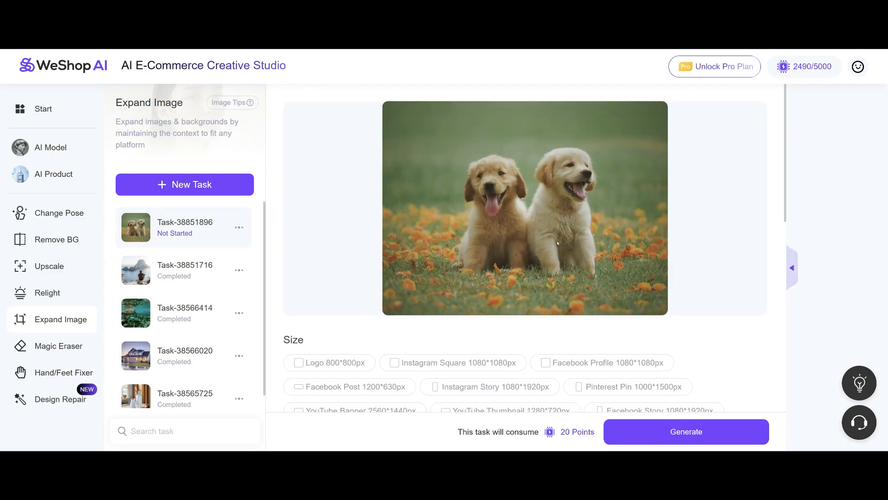
# Shrink the puppy photo within the expansion canvas, leaving a wider margin all around, and generate 4 expanded images
pyautogui.scroll(-3, 574, 264)
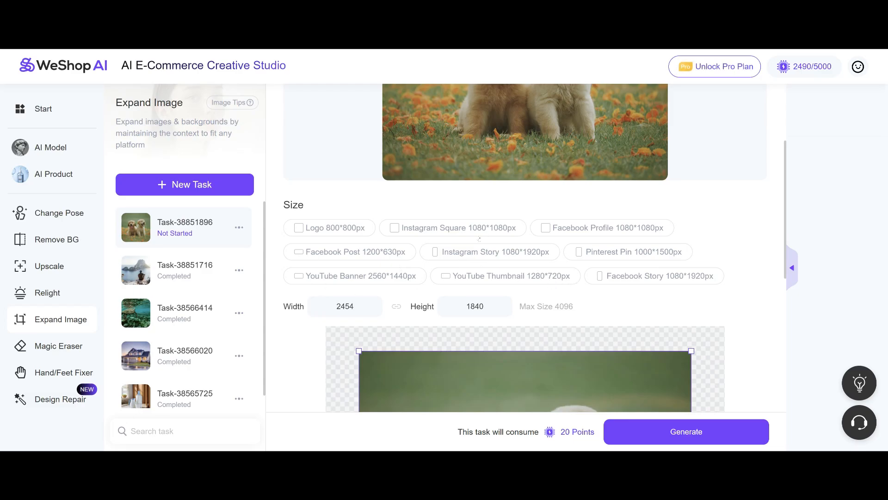
pyautogui.scroll(-5, 546, 262)
pyautogui.moveTo(691, 331); pyautogui.dragTo(650, 299)
pyautogui.moveTo(575, 250); pyautogui.dragTo(582, 261)
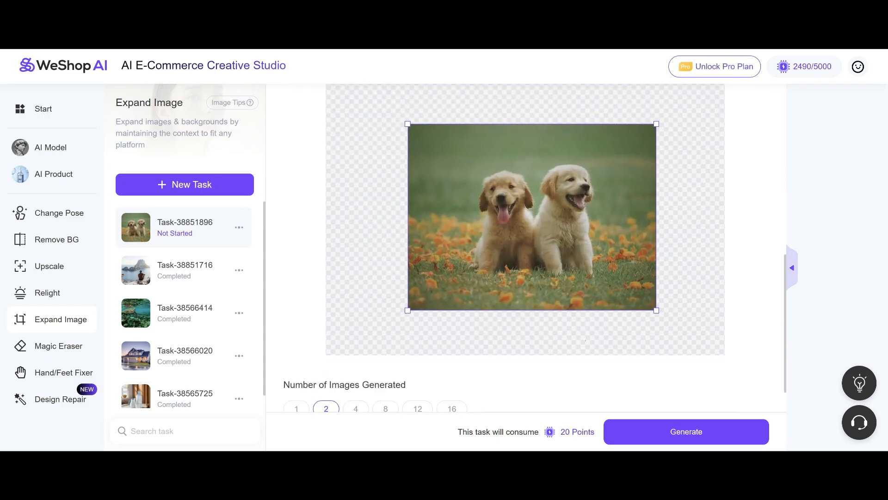
pyautogui.scroll(-1, 352, 365)
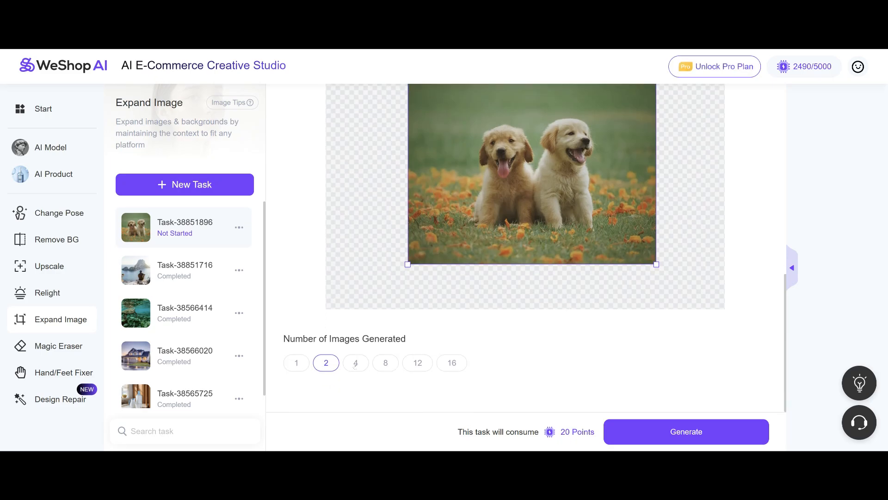
pyautogui.click(355, 364)
pyautogui.click(684, 430)
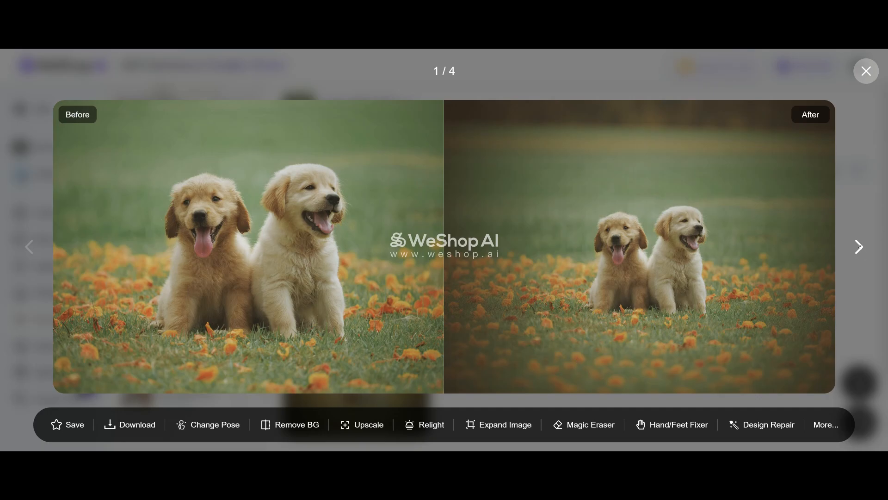
# Go through all the expanded puppy images, compare each with the original, and close the preview
pyautogui.click(846, 255)
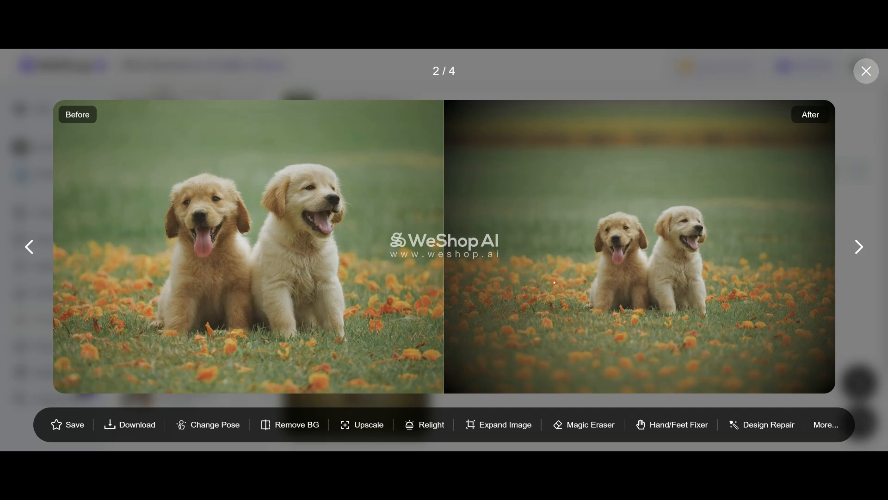
pyautogui.click(856, 249)
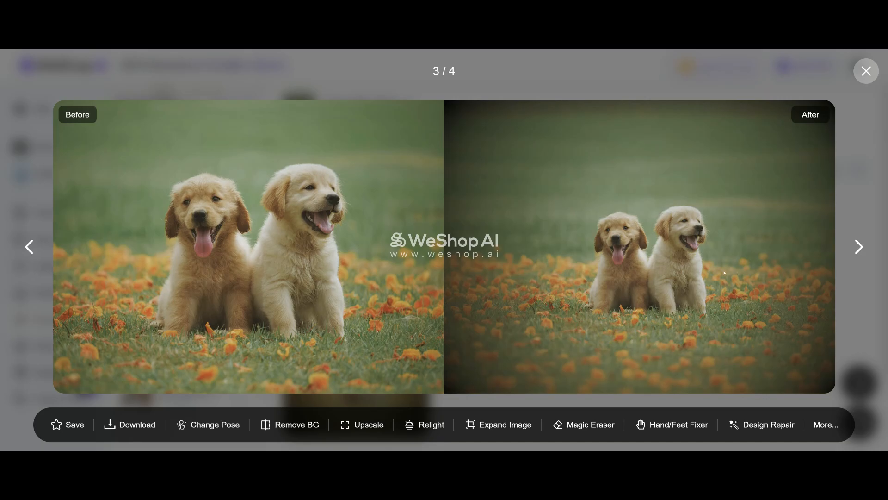
pyautogui.click(858, 248)
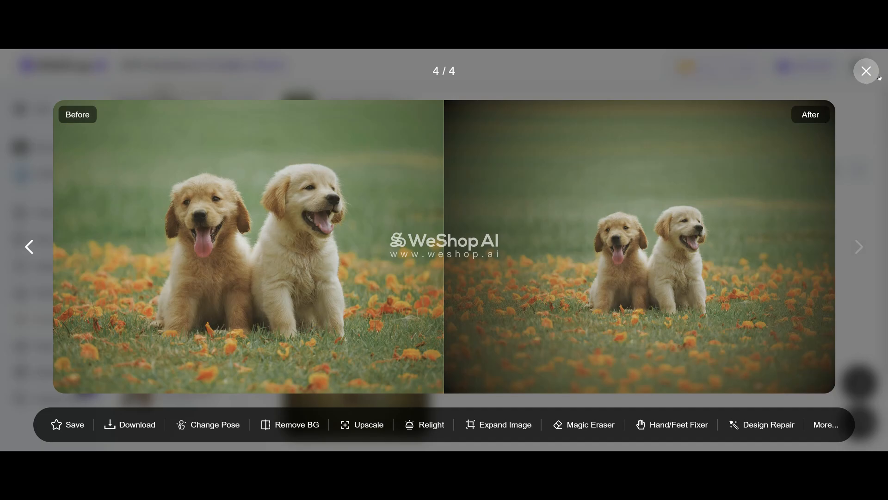
pyautogui.click(867, 71)
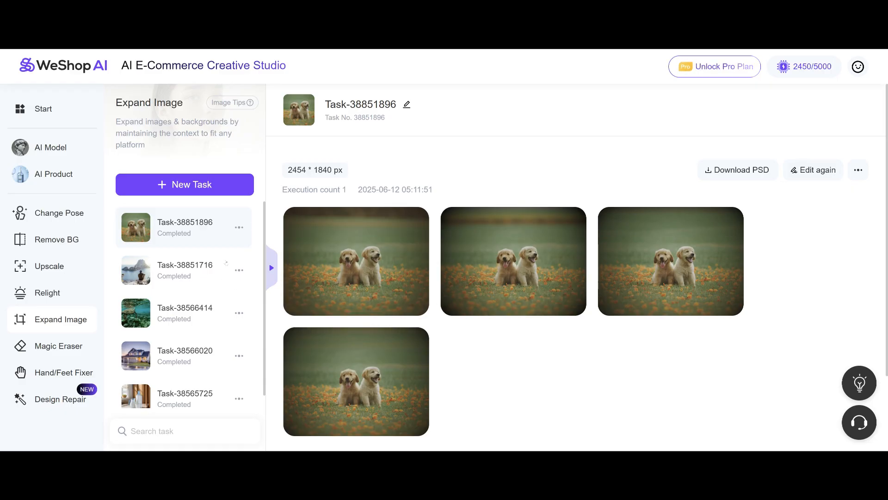
# Switch to Magic Eraser and compare both object-free countertop images from the first execution with the original kitchen photo
pyautogui.click(58, 346)
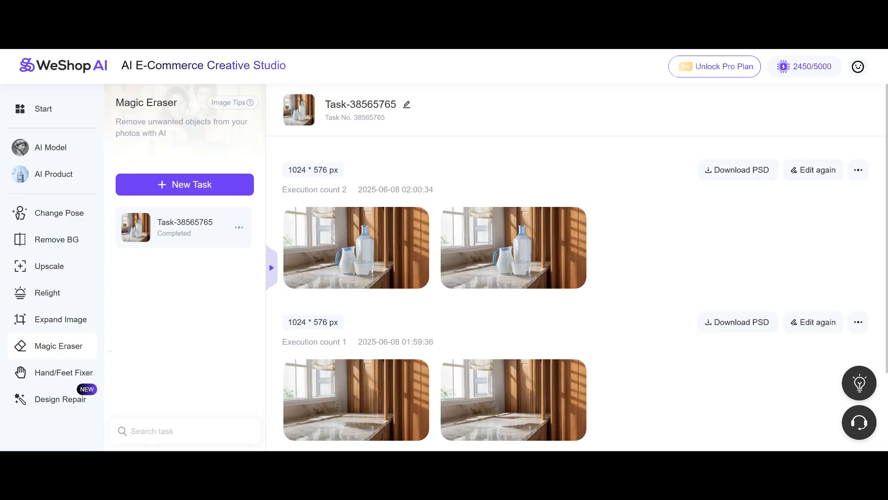
pyautogui.moveTo(382, 389)
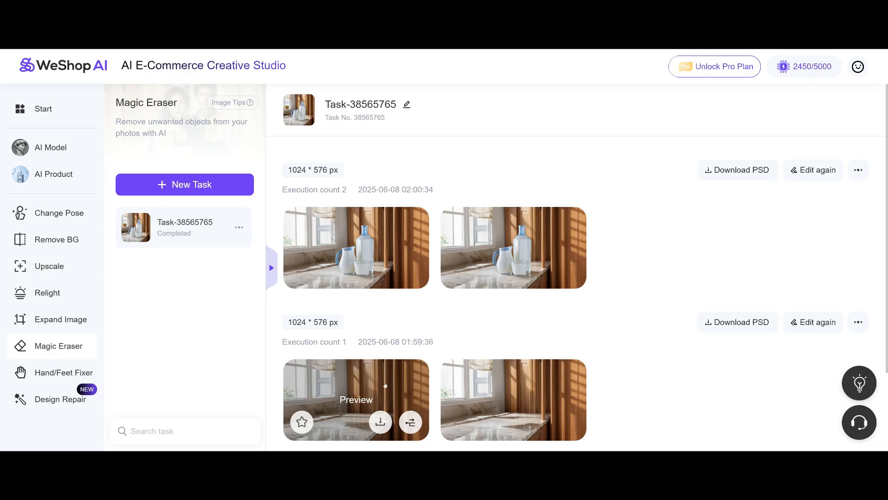
pyautogui.click(381, 388)
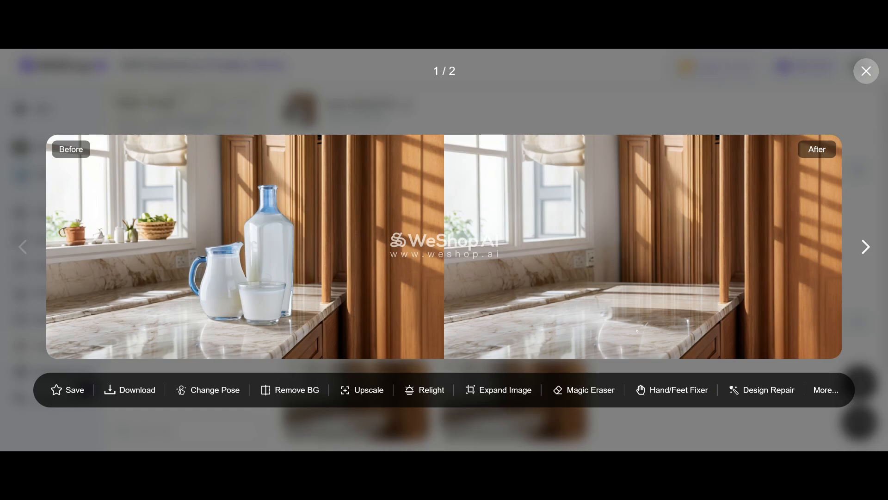
pyautogui.click(865, 247)
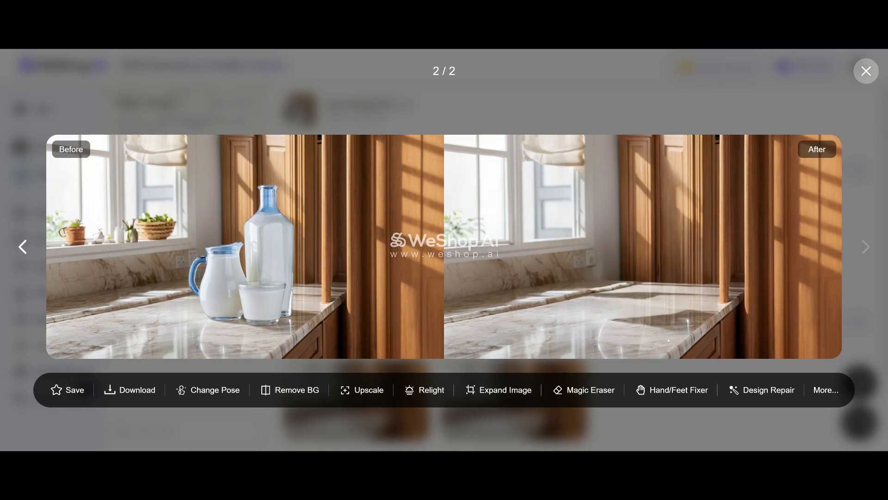
pyautogui.click(866, 70)
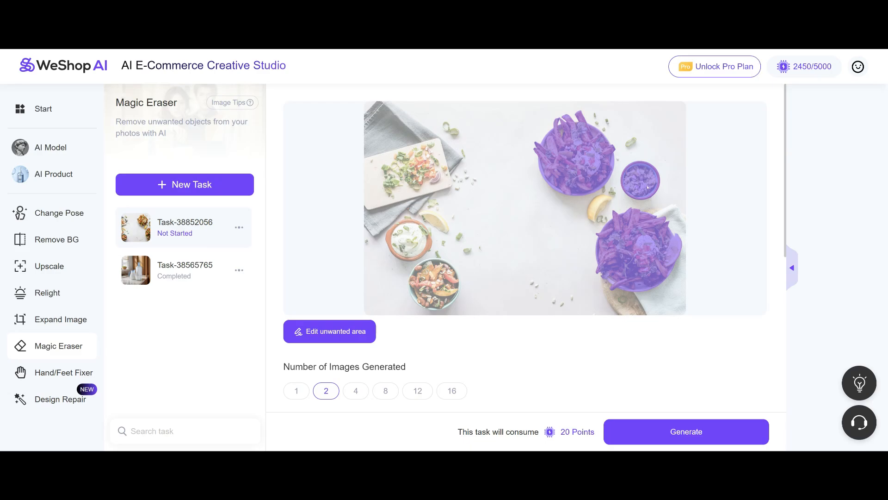
# Generate two versions of the food photo with the masked bowls erased, and compare both with the original
pyautogui.click(708, 440)
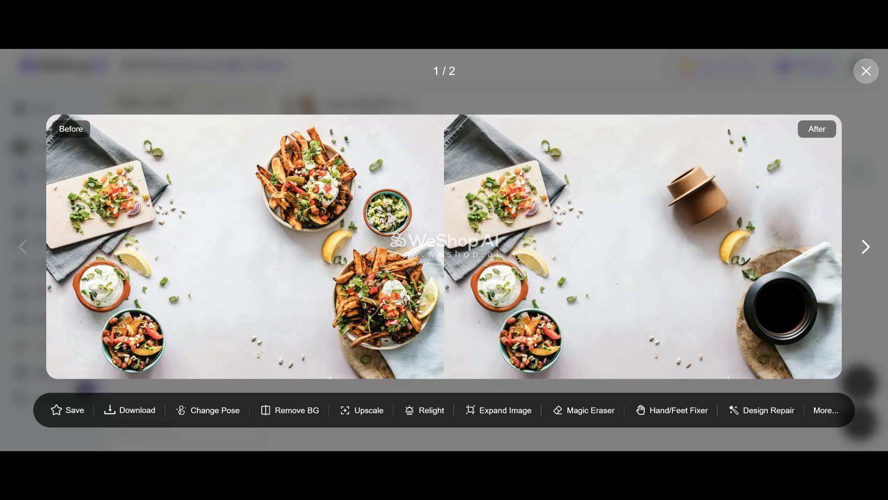
pyautogui.click(864, 247)
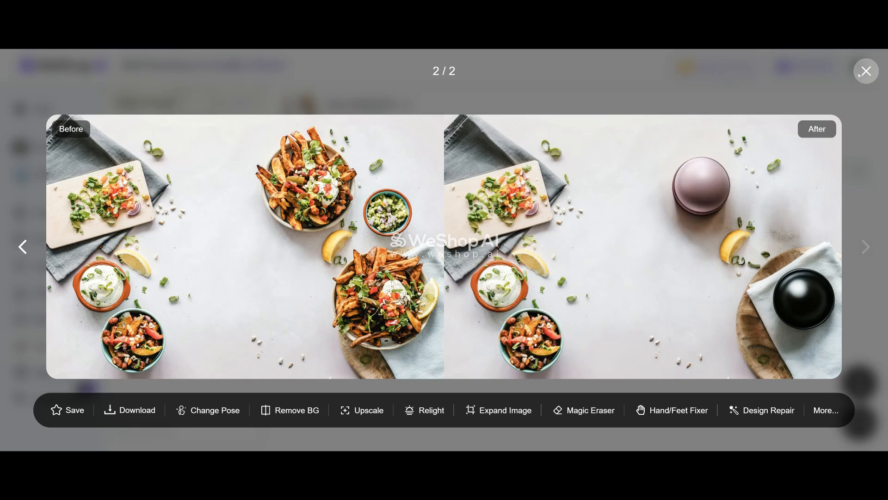
pyautogui.click(866, 71)
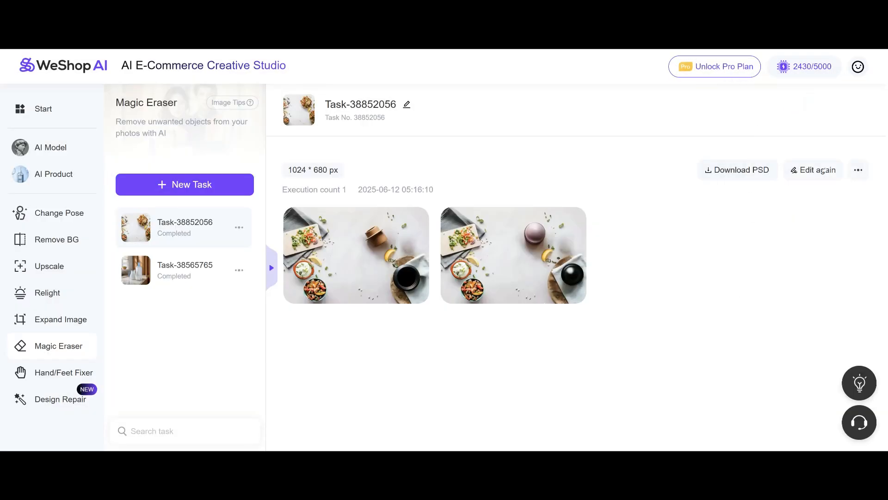
# Reopen the food photo's Magic Eraser task for editing and clear its entire unwanted-area mask
pyautogui.click(797, 175)
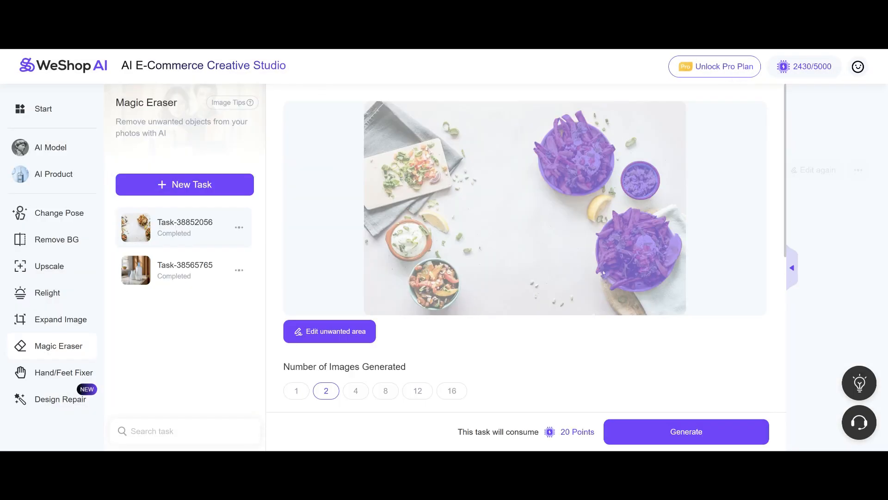
pyautogui.click(330, 341)
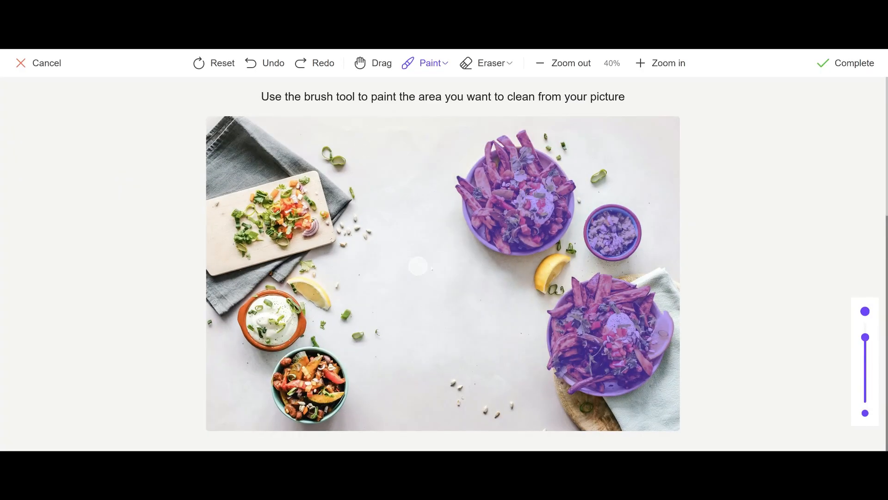
pyautogui.click(214, 63)
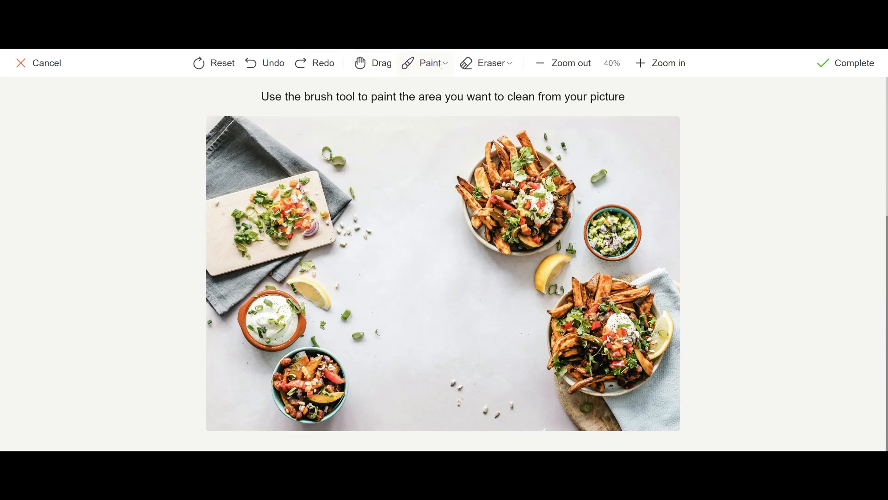
# Mask the lemon wedge and the neighbouring white dip bowl with a larger brush, and generate the cleaned images
pyautogui.moveTo(868, 341)
pyautogui.moveTo(865, 336); pyautogui.dragTo(865, 324)
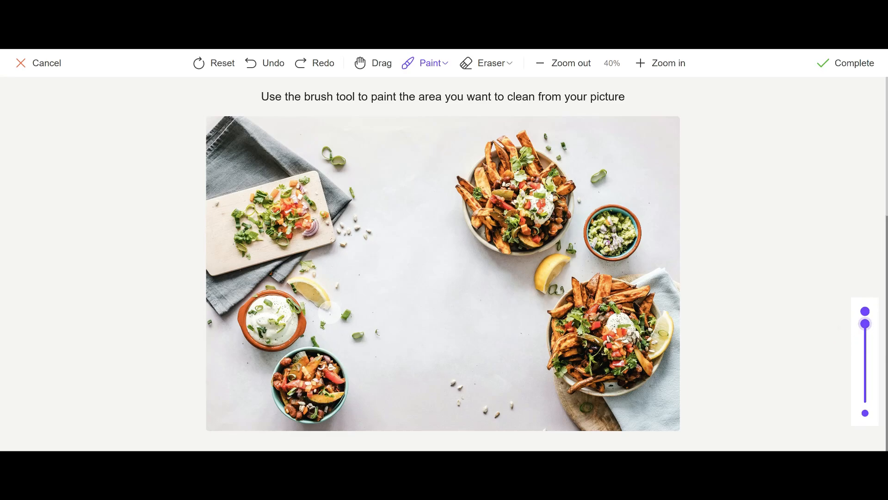
pyautogui.moveTo(327, 308); pyautogui.dragTo(298, 285)
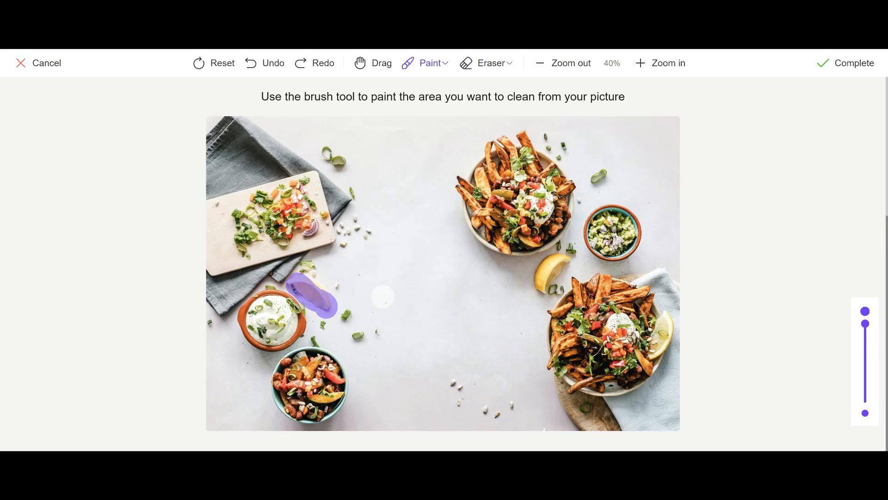
pyautogui.moveTo(267, 342)
pyautogui.mouseDown()
pyautogui.moveTo(293, 333)
pyautogui.moveTo(289, 301)
pyautogui.moveTo(282, 292)
pyautogui.moveTo(248, 301)
pyautogui.moveTo(302, 325)
pyautogui.moveTo(280, 307)
pyautogui.moveTo(251, 323)
pyautogui.moveTo(289, 319)
pyautogui.mouseUp()
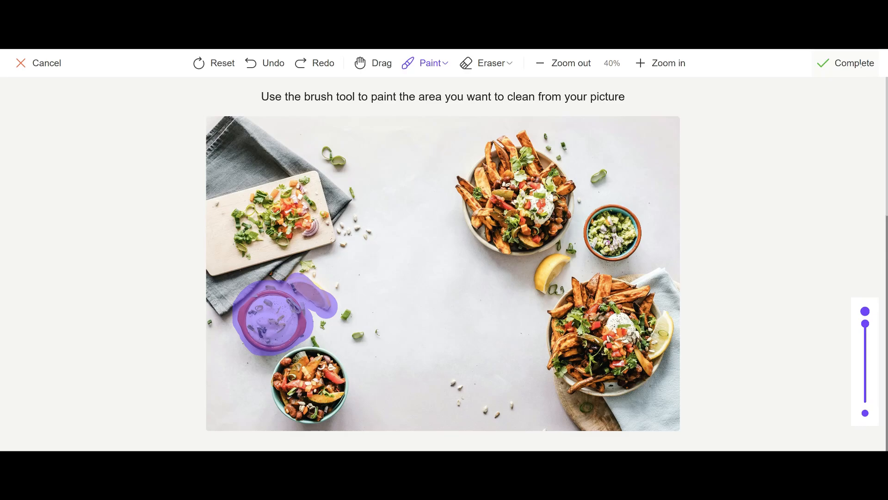
pyautogui.click(861, 65)
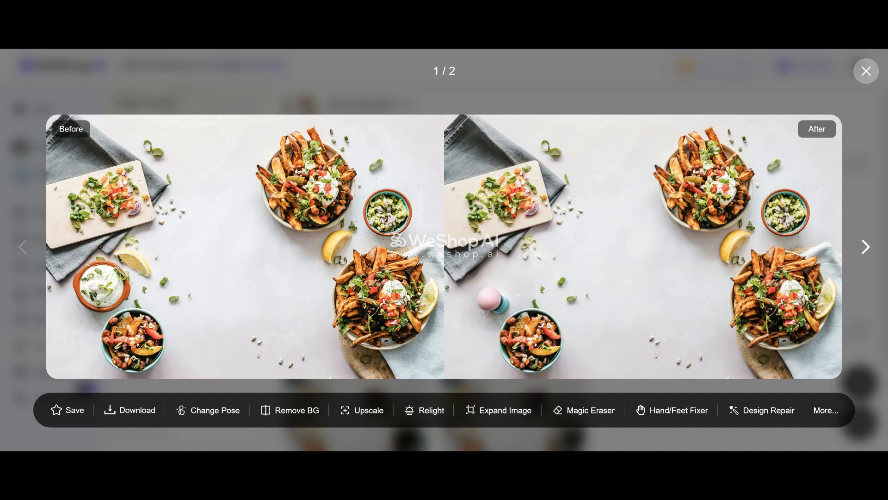
# Compare the second food image without the dip bowl and lemon wedge with the original, and close the preview
pyautogui.click(864, 248)
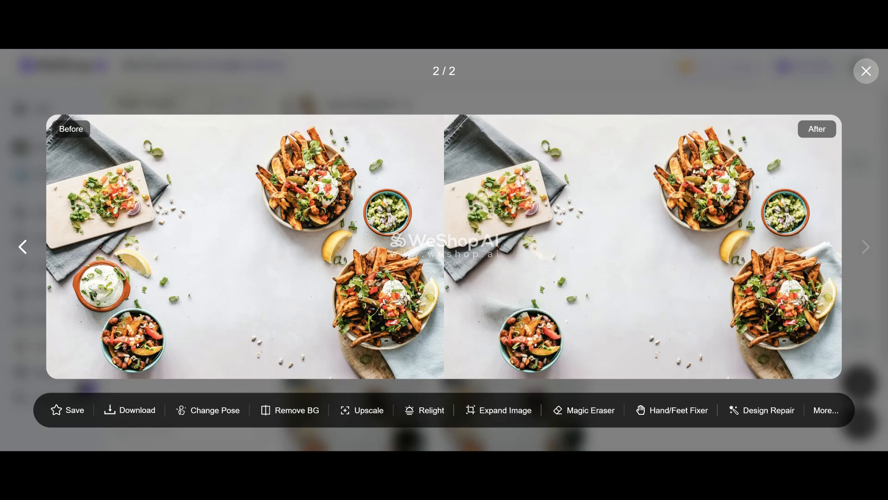
pyautogui.click(866, 71)
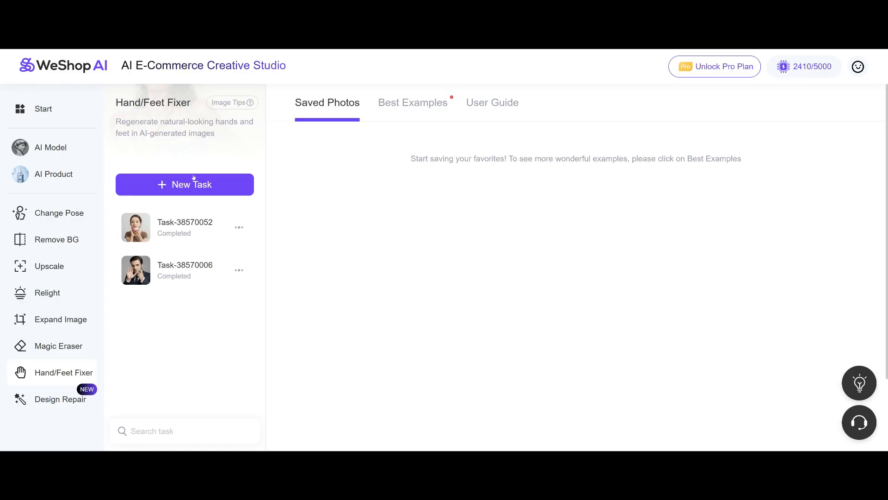
# Open the completed Hand/Feet Fixer task of the man in a suit and compare both repaired-hand images with the original
pyautogui.click(197, 277)
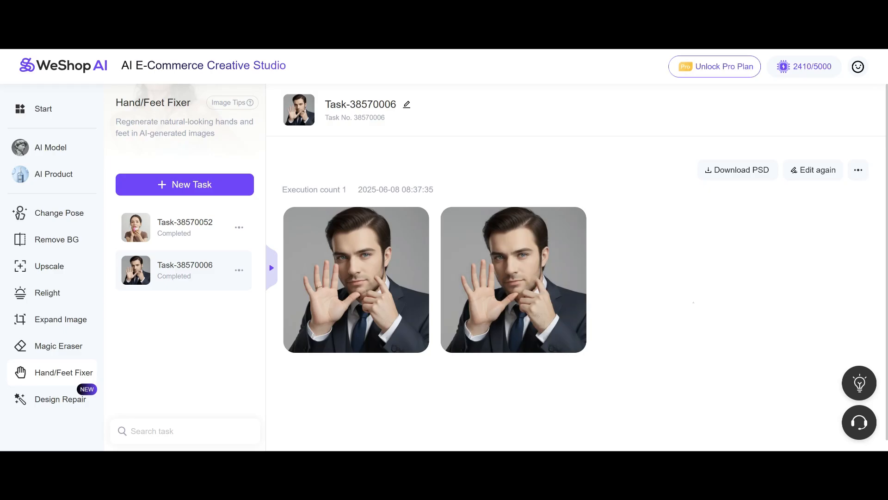
pyautogui.click(375, 275)
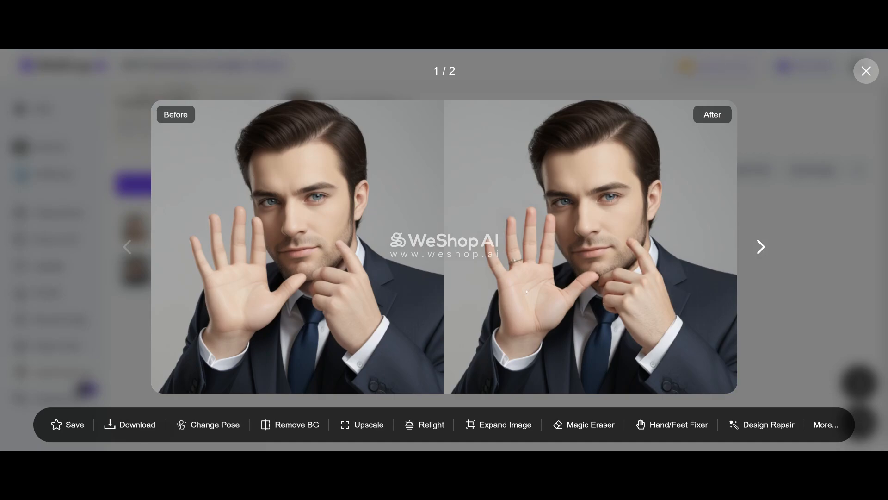
pyautogui.click(761, 247)
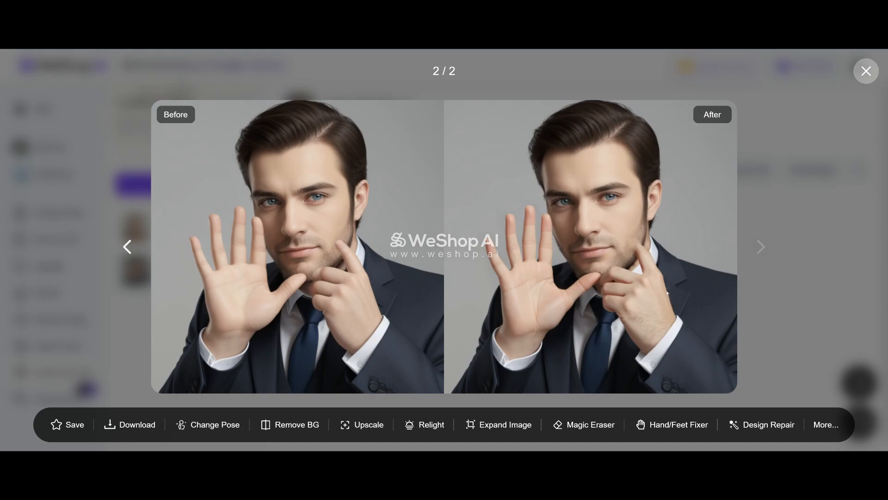
# Generate two repaired images of the masked hand of the woman holding the camera, and compare both with the original
pyautogui.click(865, 71)
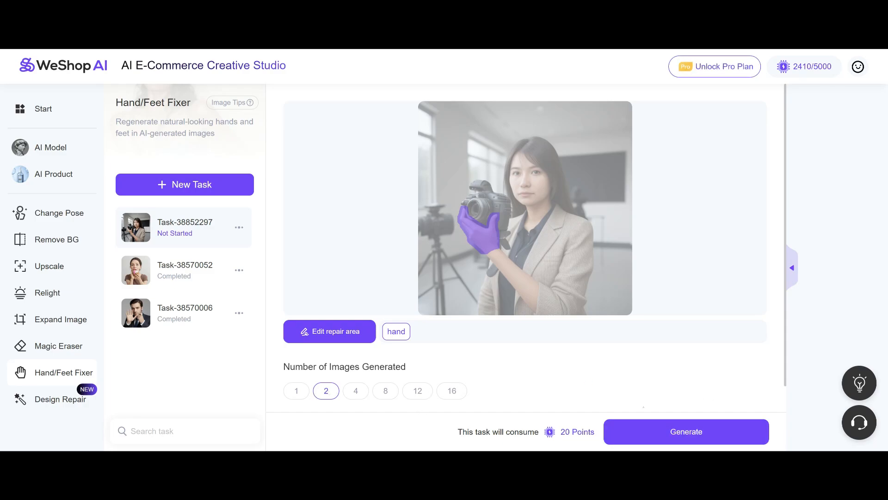
pyautogui.click(657, 431)
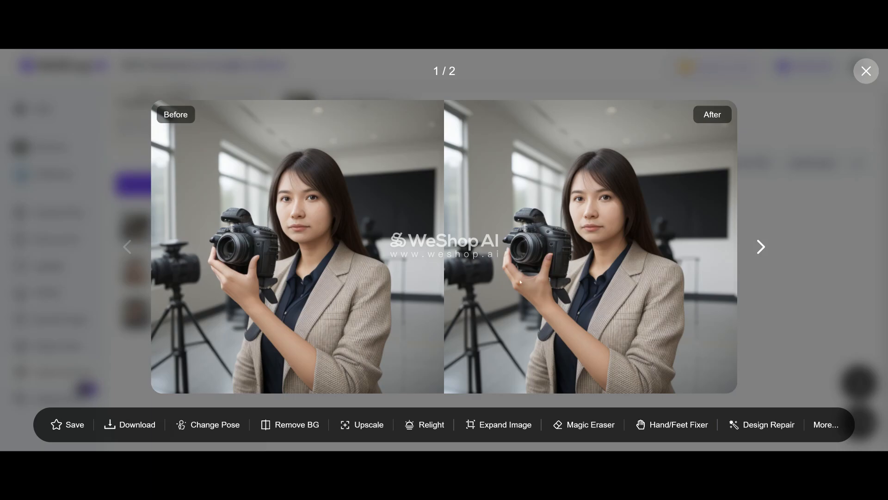
pyautogui.click(754, 248)
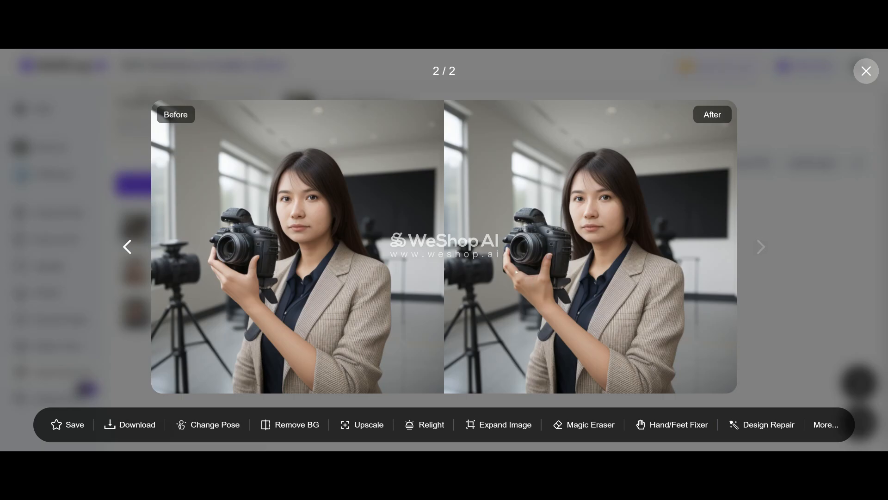
pyautogui.click(762, 249)
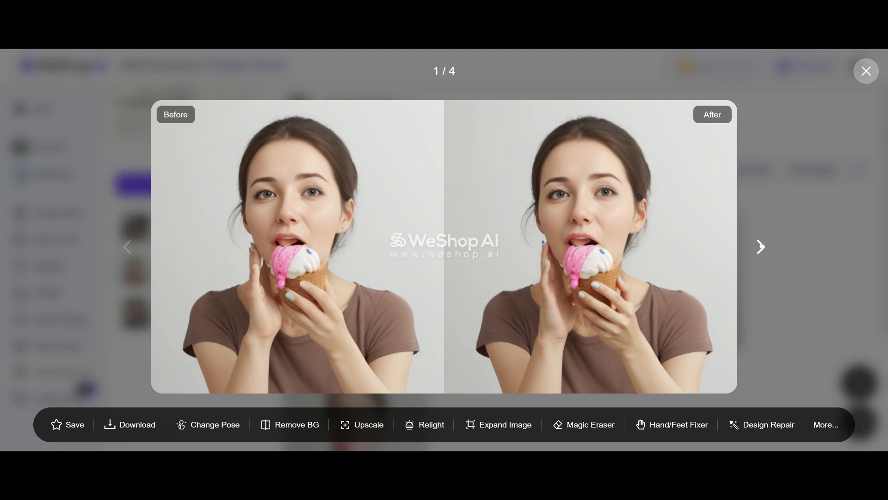
# Compare all four repaired-hand images of the woman eating ice cream with the original, and close the preview
pyautogui.click(756, 248)
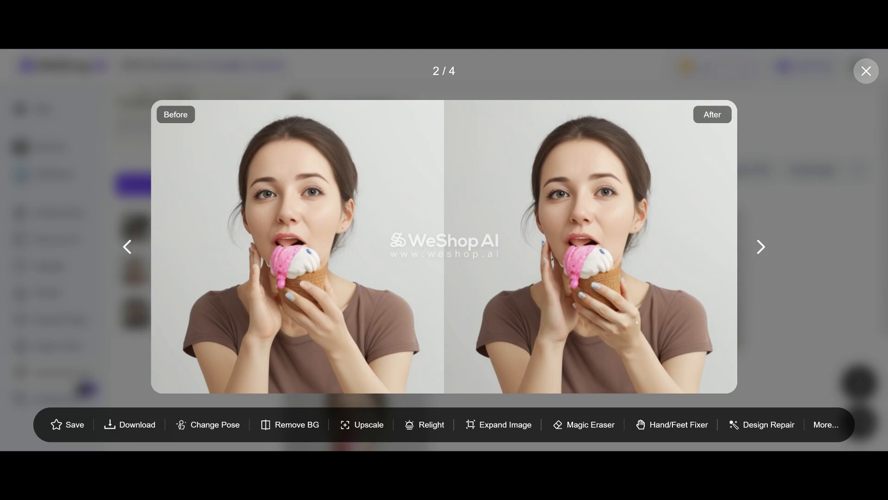
pyautogui.click(757, 253)
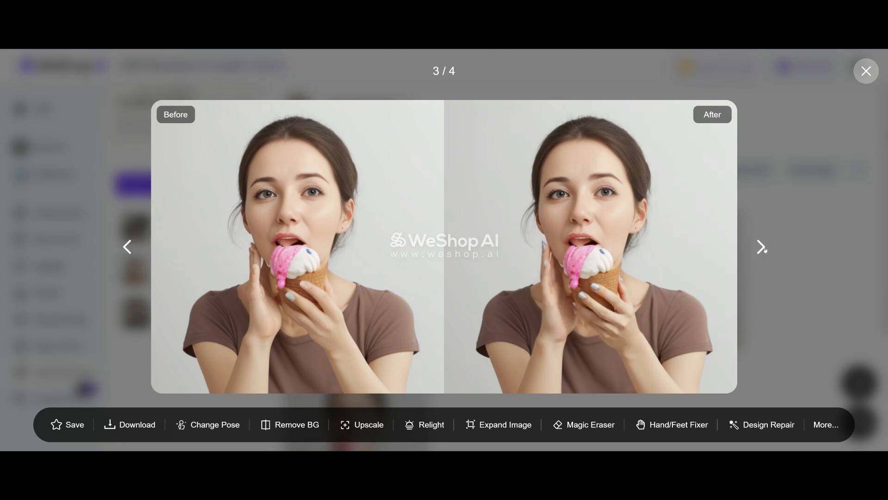
pyautogui.click(761, 248)
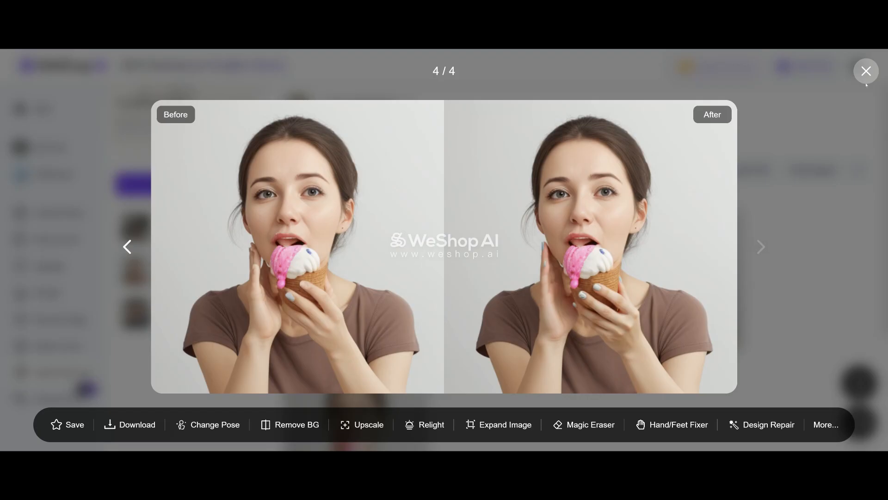
pyautogui.click(823, 99)
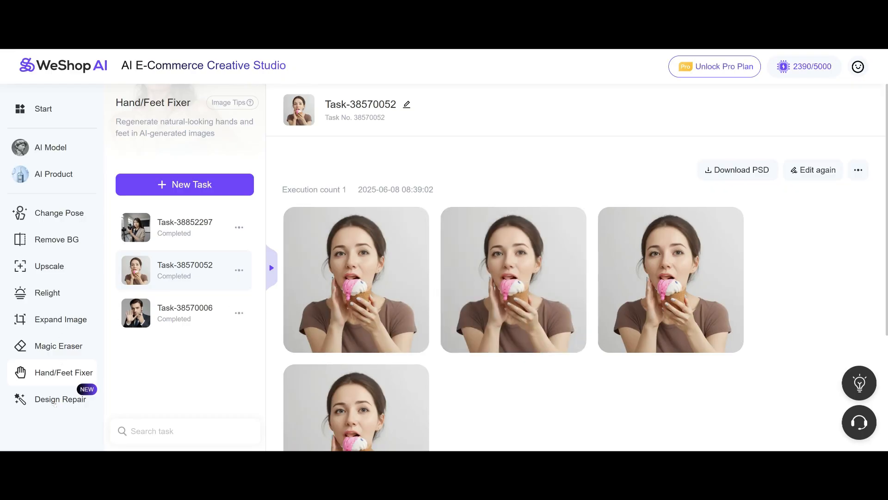
# Open the completed Design Repair task of the man sitting by the sea and review its four cap-logo results against the reference
pyautogui.click(62, 401)
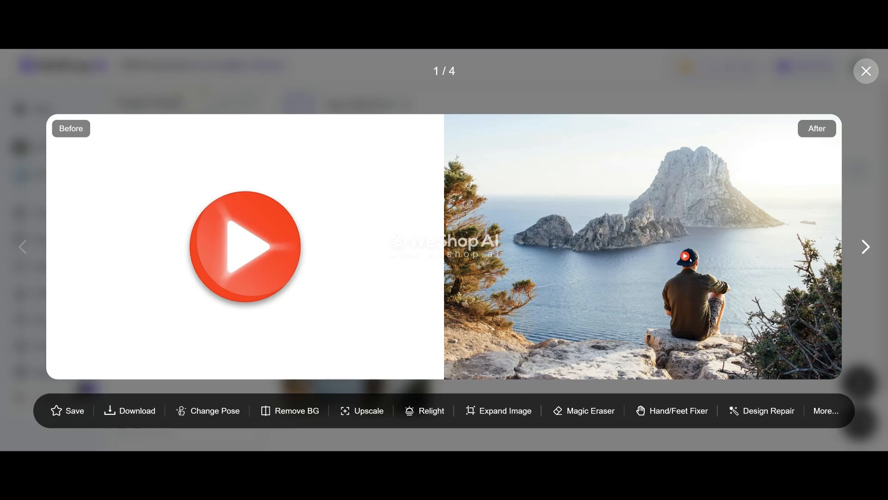
pyautogui.click(866, 246)
pyautogui.click(867, 247)
pyautogui.click(866, 247)
pyautogui.press('Escape')
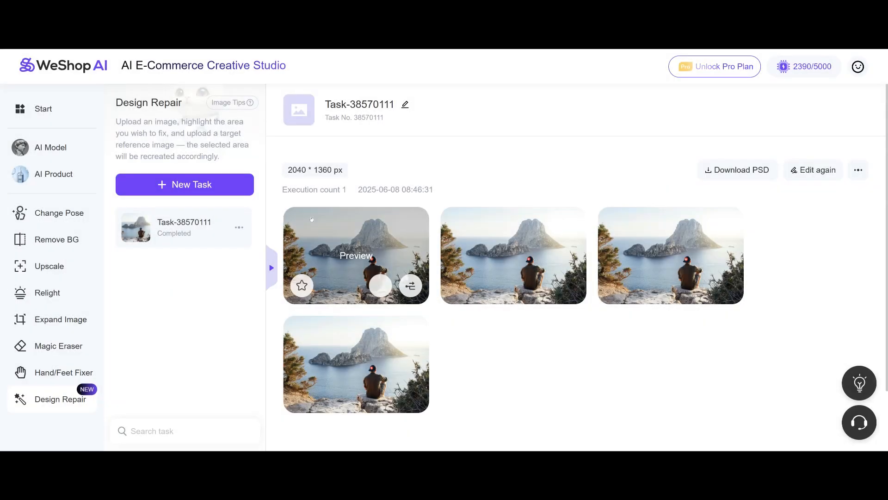
# Start a new Design Repair task with the photo of the woman in a white dress, and mask a small spot below the chest flower
pyautogui.click(210, 185)
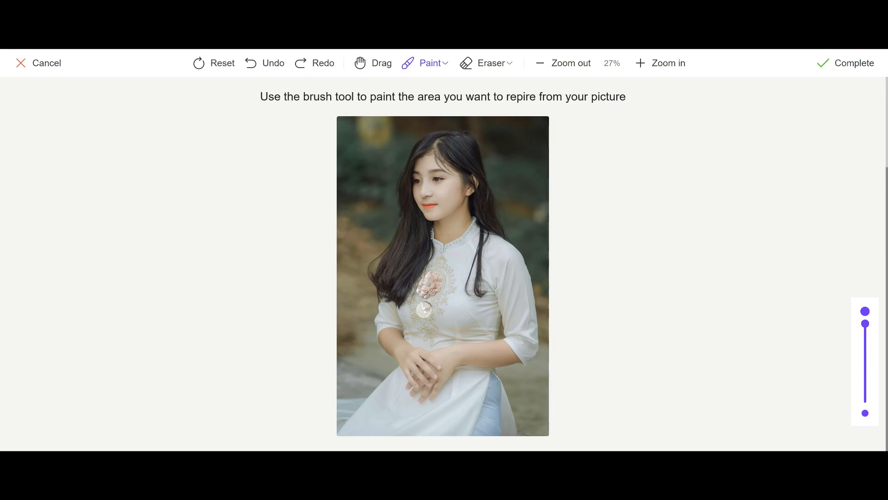
pyautogui.click(426, 307)
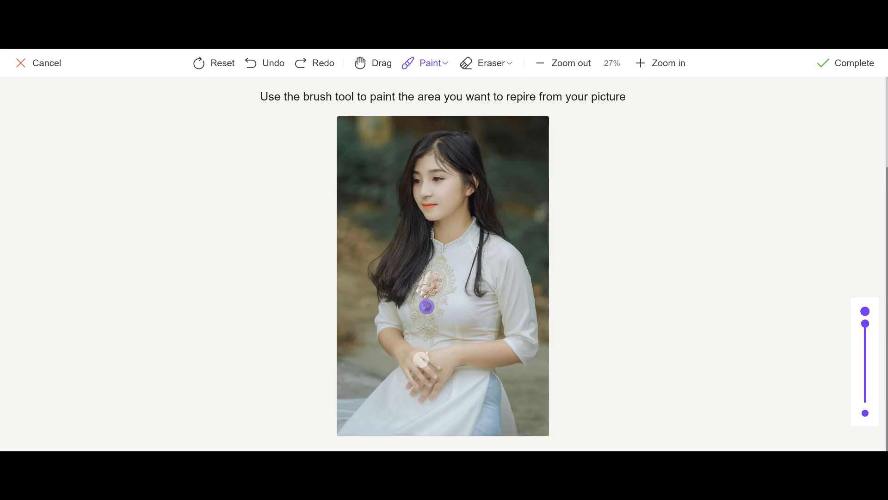
pyautogui.click(854, 65)
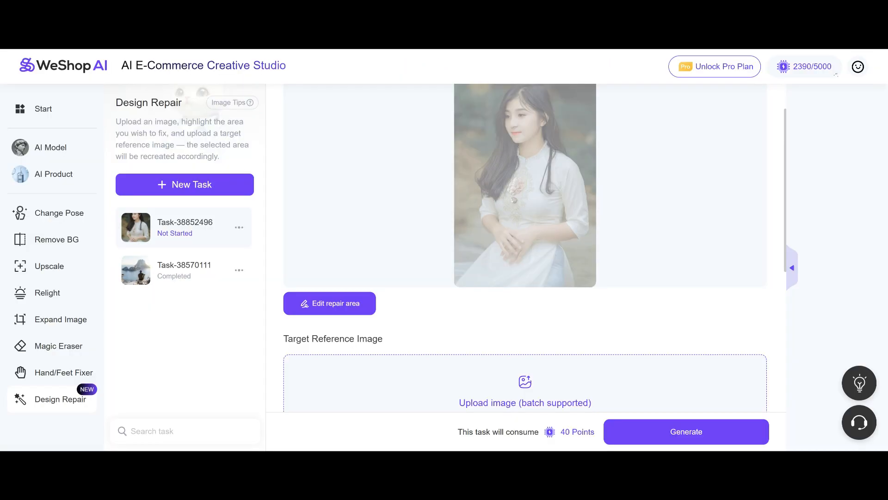
# Add the gold coin photo as the target reference image with the coin as its reference area, and generate four images
pyautogui.scroll(-5, 512, 198)
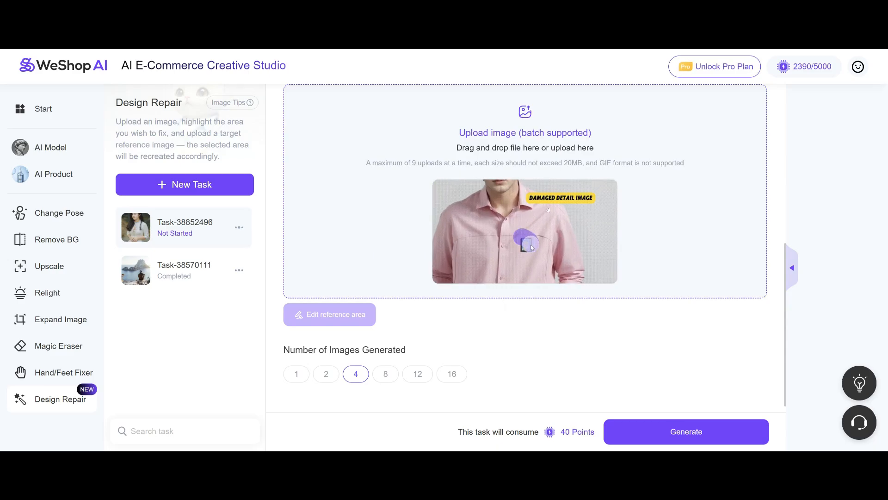
pyautogui.scroll(3, 532, 214)
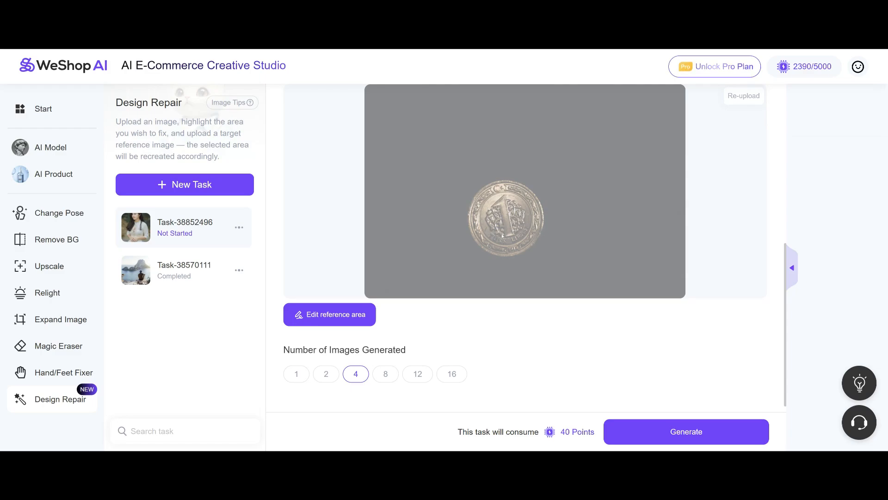
pyautogui.scroll(5, 560, 232)
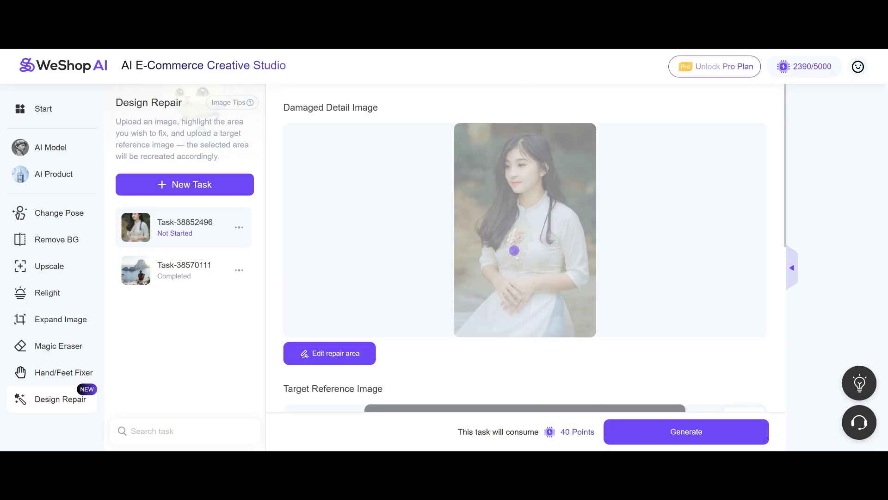
pyautogui.scroll(-5, 513, 257)
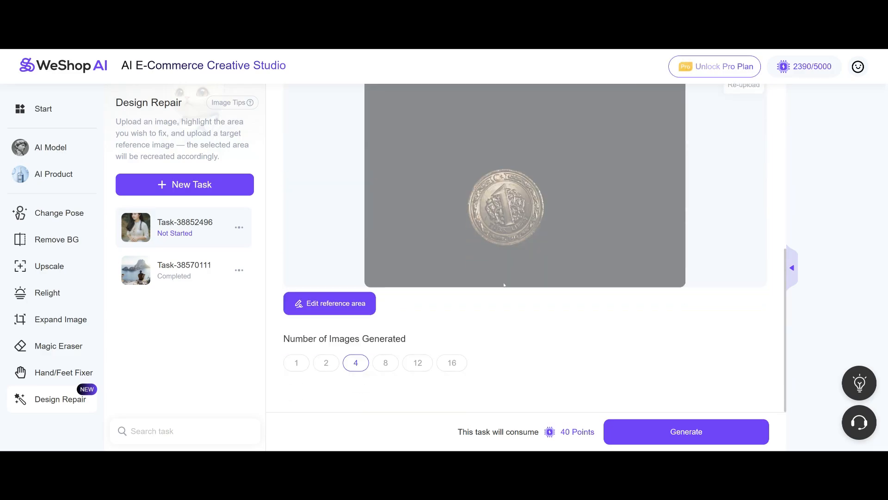
pyautogui.click(683, 430)
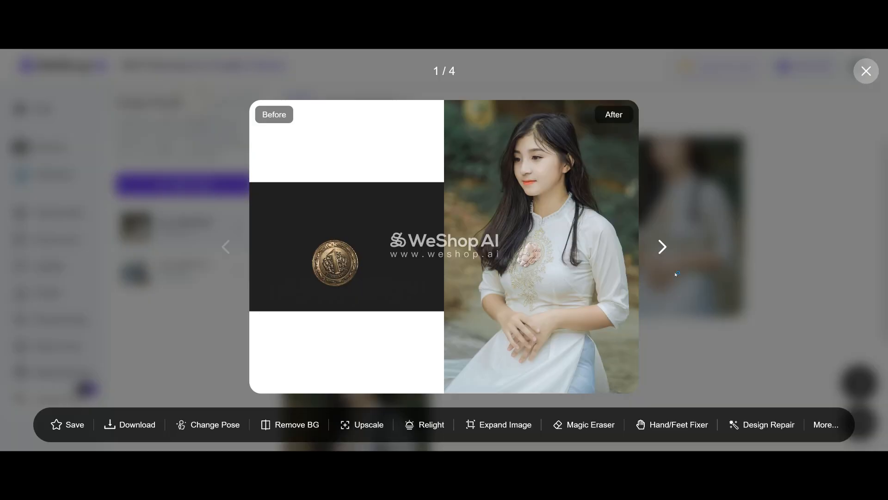
# Review the generated white-dress images against the coin reference, close the preview, and check the extra options of the result
pyautogui.click(663, 246)
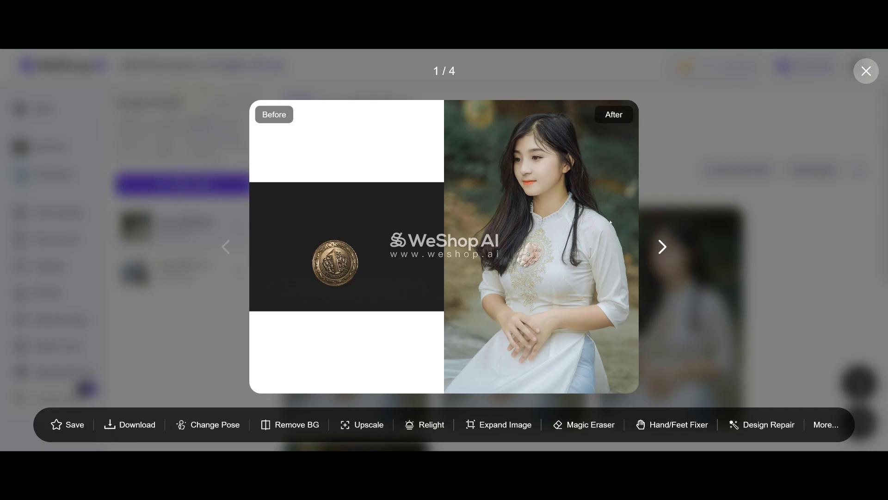
pyautogui.click(859, 80)
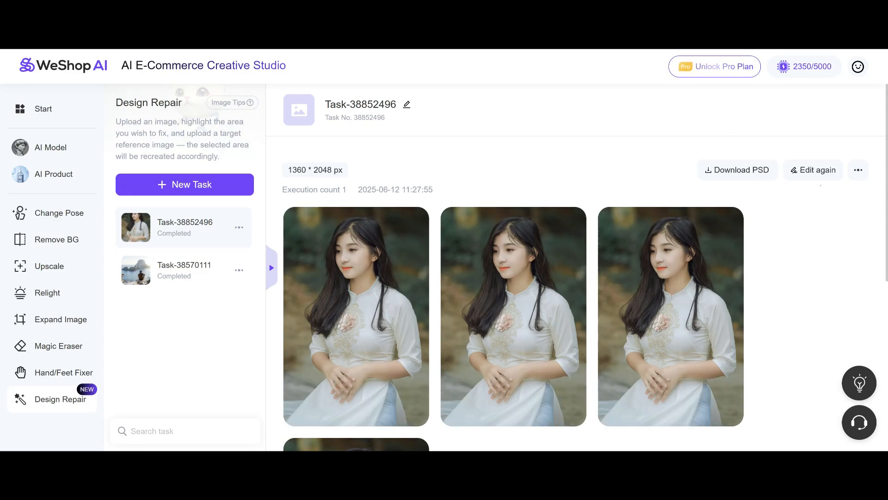
pyautogui.click(858, 170)
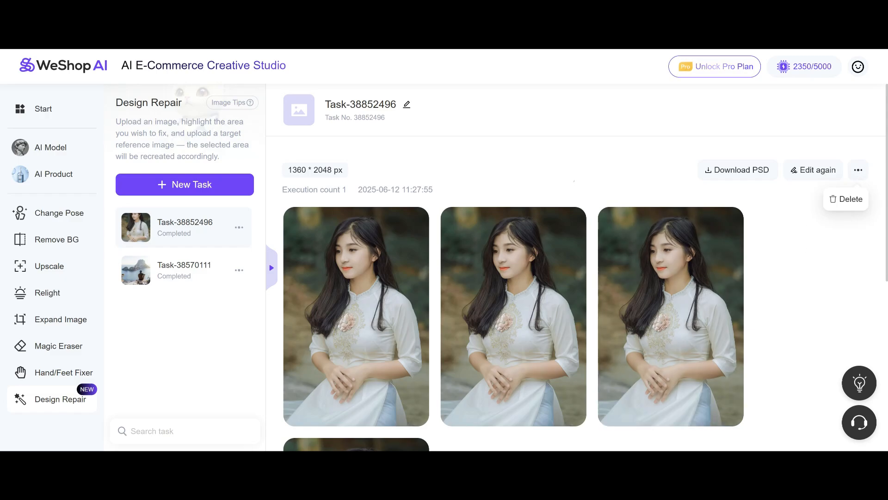
# Look through the AI Model tool's Best Examples gallery and its User Guide topics
pyautogui.click(47, 157)
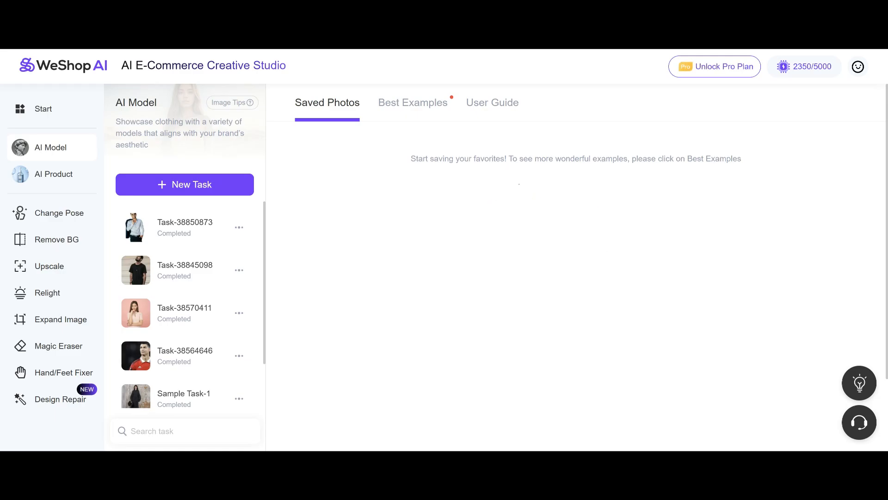
pyautogui.click(410, 106)
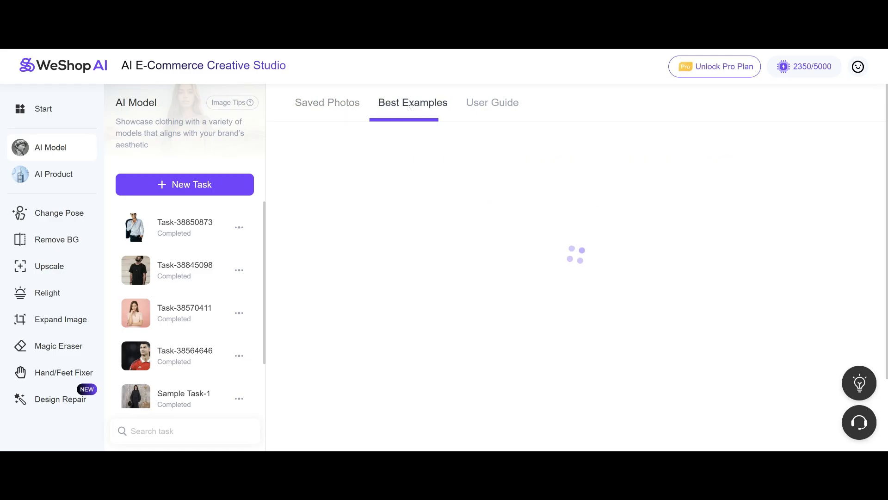
pyautogui.scroll(-3, 333, 185)
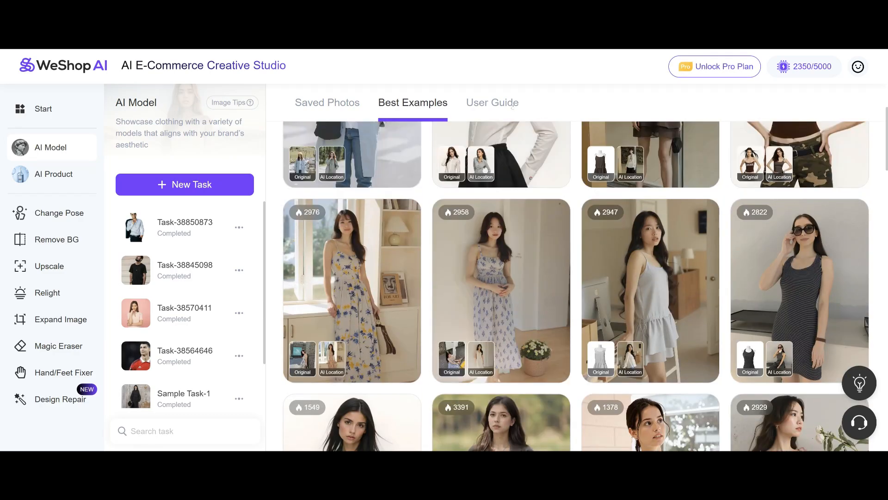
pyautogui.click(492, 102)
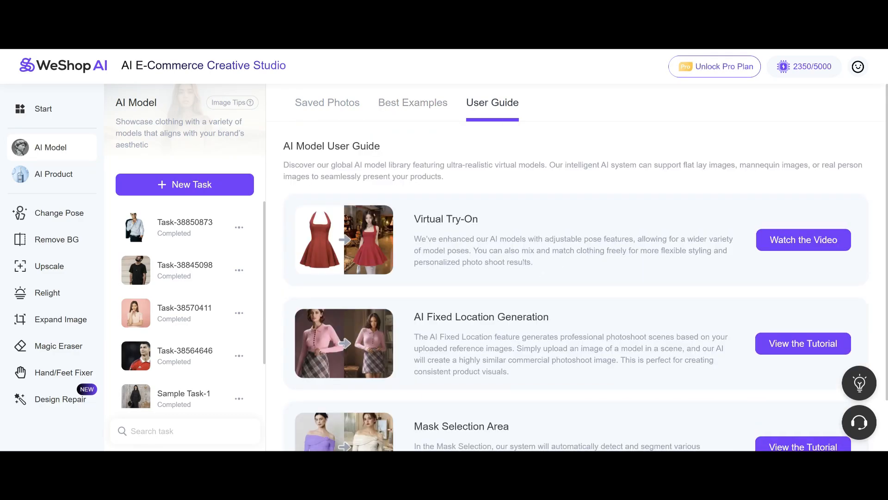
pyautogui.scroll(-1, 544, 262)
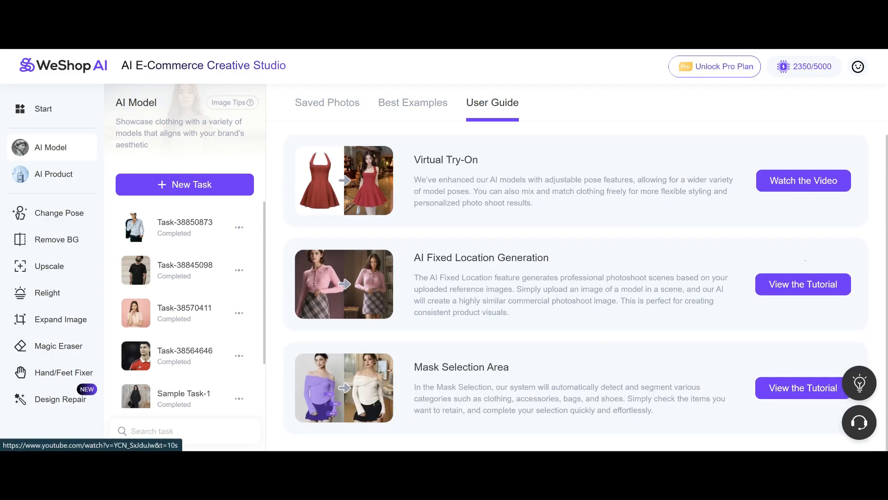
# Open the AI Fixed Location Generation tutorial, dismiss its sign-up pop-up, and skim the AI Background 2.0 article
pyautogui.click(804, 285)
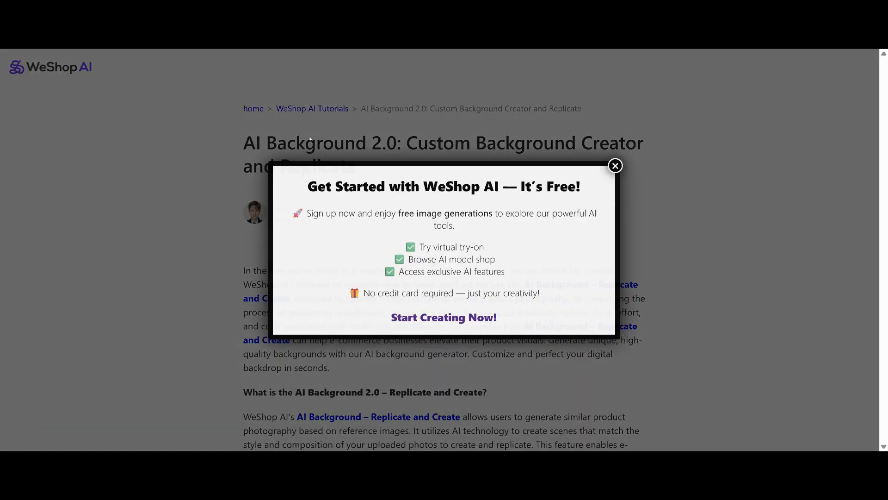
pyautogui.click(616, 167)
pyautogui.scroll(-5, 440, 250)
pyautogui.scroll(-18, 440, 250)
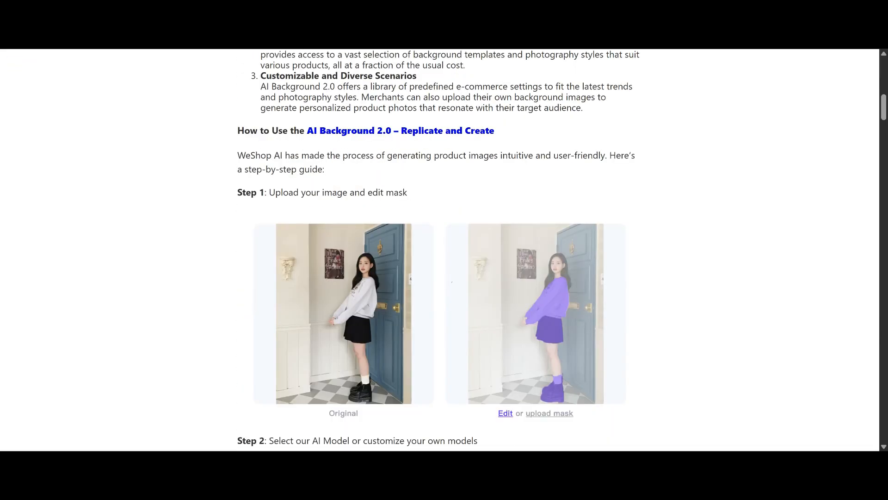
pyautogui.scroll(14, 440, 250)
pyautogui.scroll(9, 440, 250)
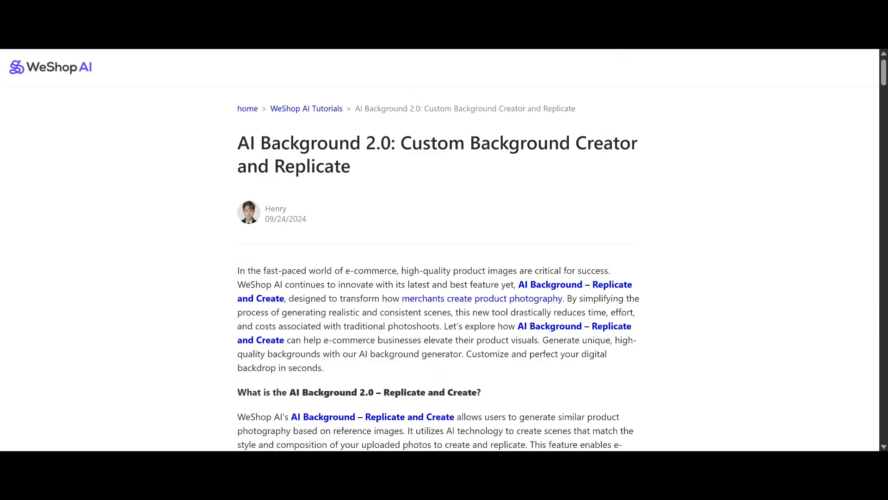
# Open the WeShop AI Tutorials category, dismiss the sign-up pop-up, and browse the list of tutorial articles
pyautogui.click(306, 108)
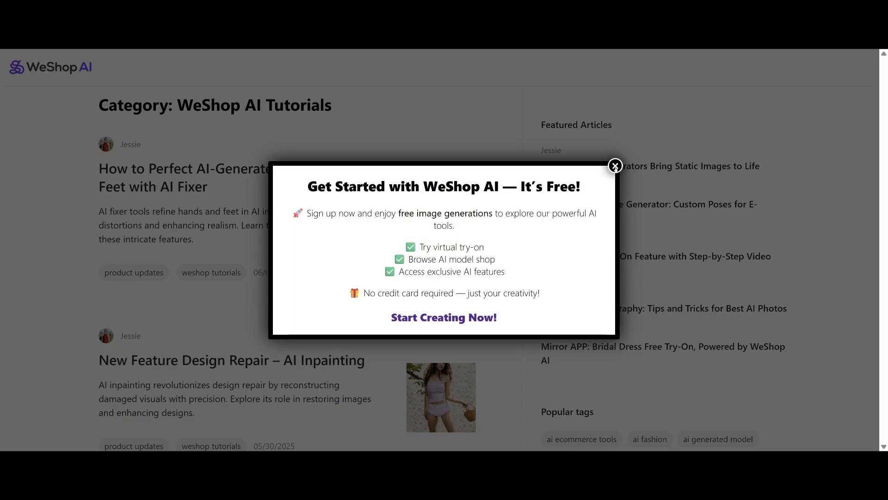
pyautogui.click(615, 165)
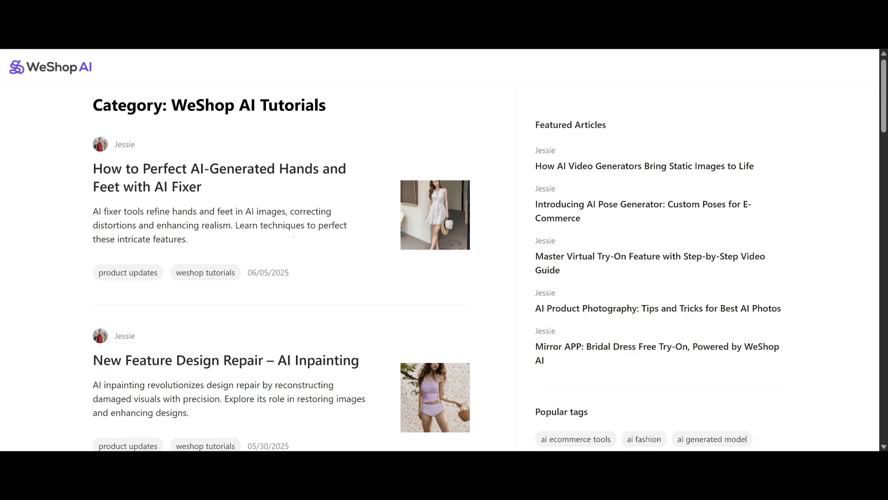
pyautogui.press('XF86AudioLowerVolume')
pyautogui.scroll(-9, 349, 232)
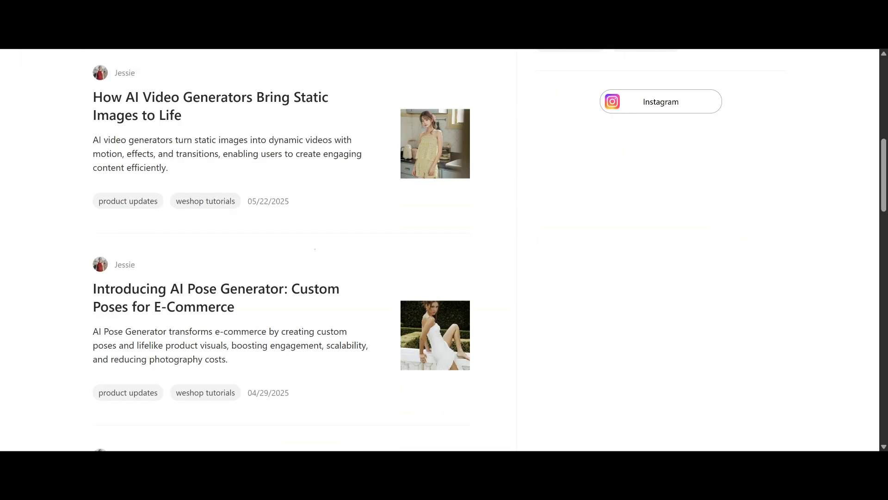
pyautogui.scroll(-14, 314, 249)
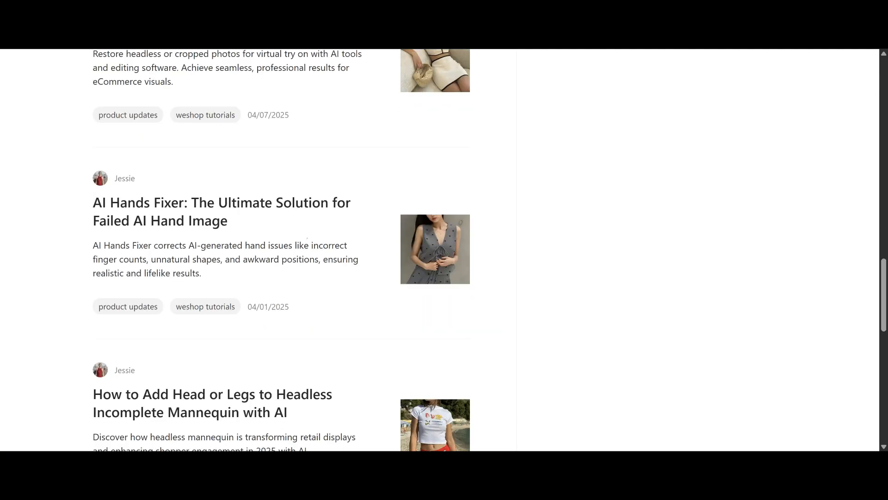
pyautogui.scroll(-5, 282, 250)
pyautogui.scroll(17, 281, 249)
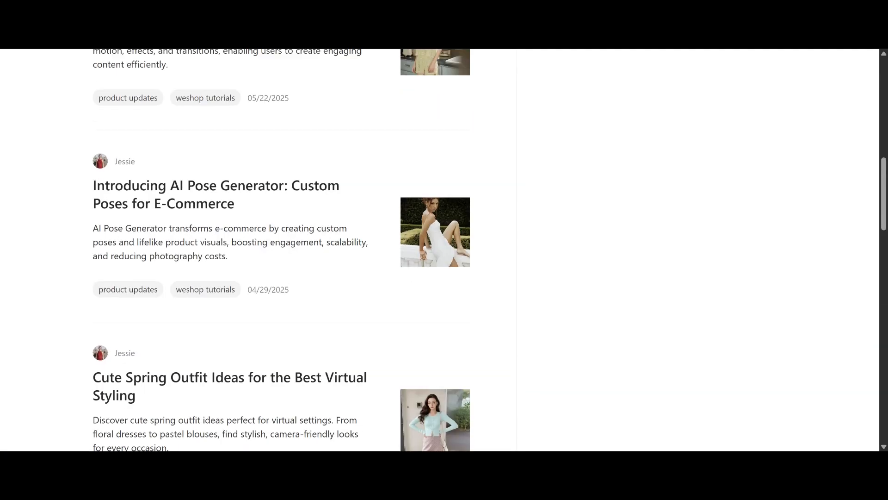
pyautogui.scroll(12, 209, 164)
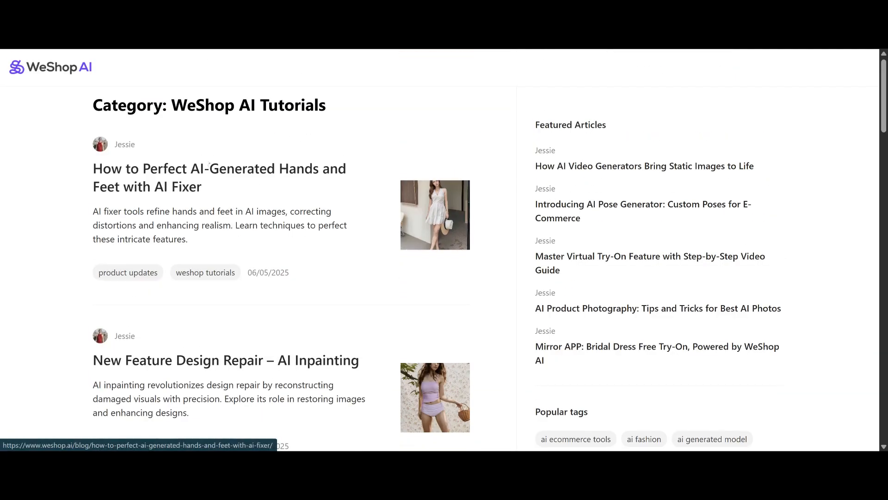
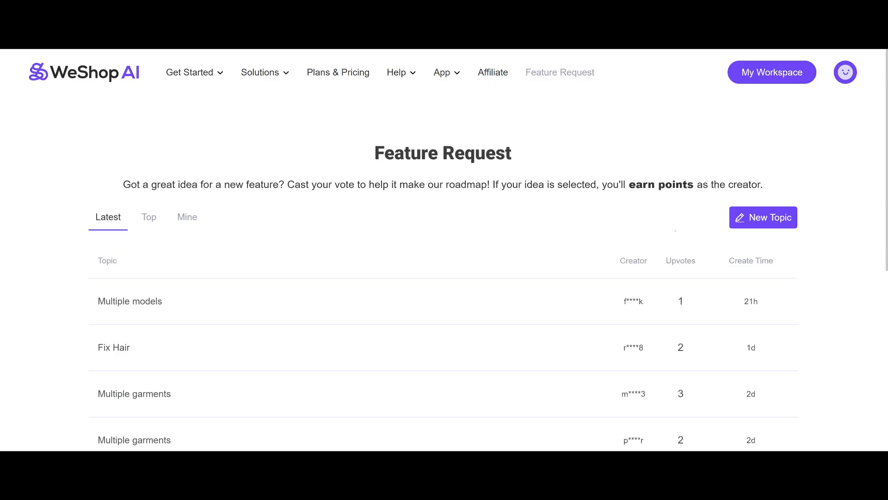
# Look through the latest topics on WeShop AI's Feature Request page and return to the start of the list
pyautogui.scroll(-3, 361, 314)
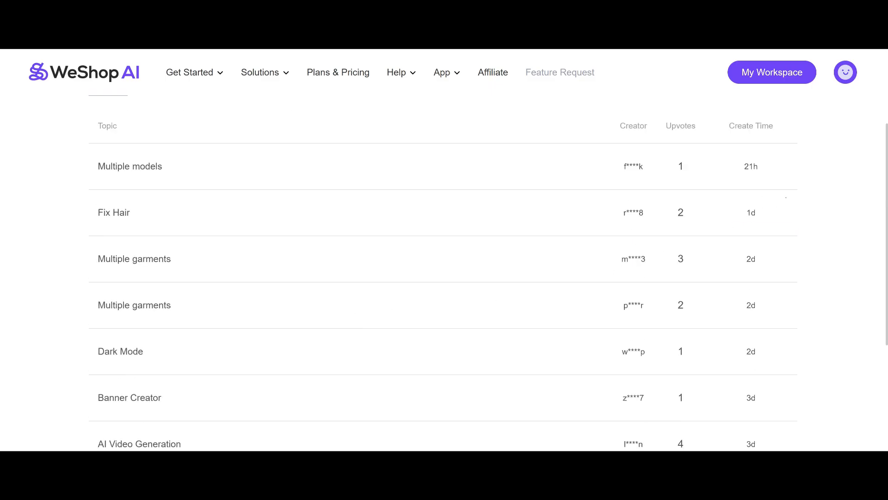
pyautogui.scroll(-3, 187, 252)
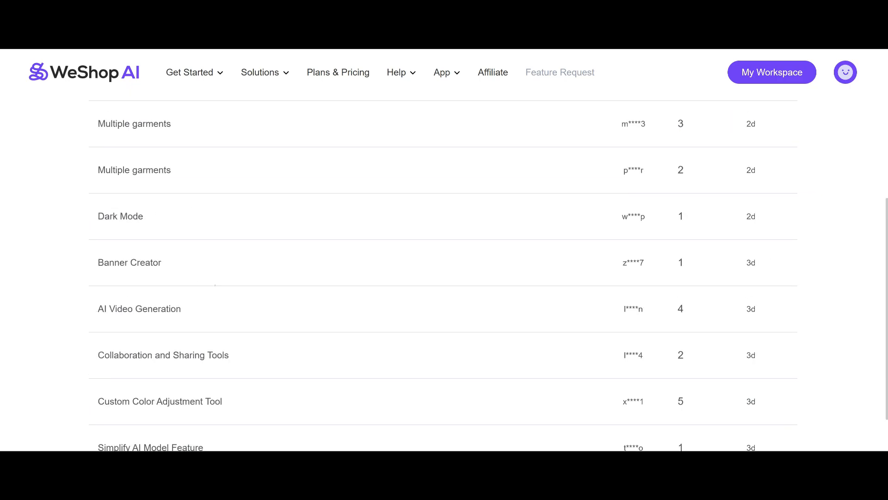
pyautogui.scroll(-3, 308, 275)
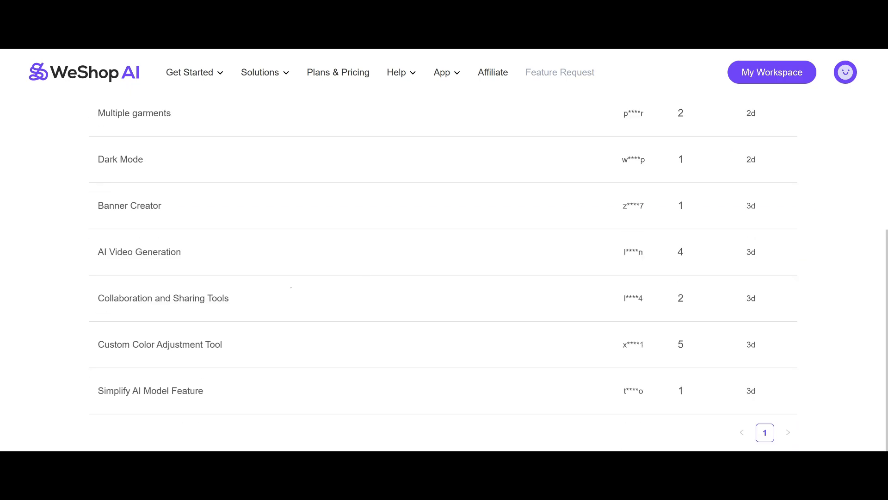
pyautogui.scroll(7, 528, 291)
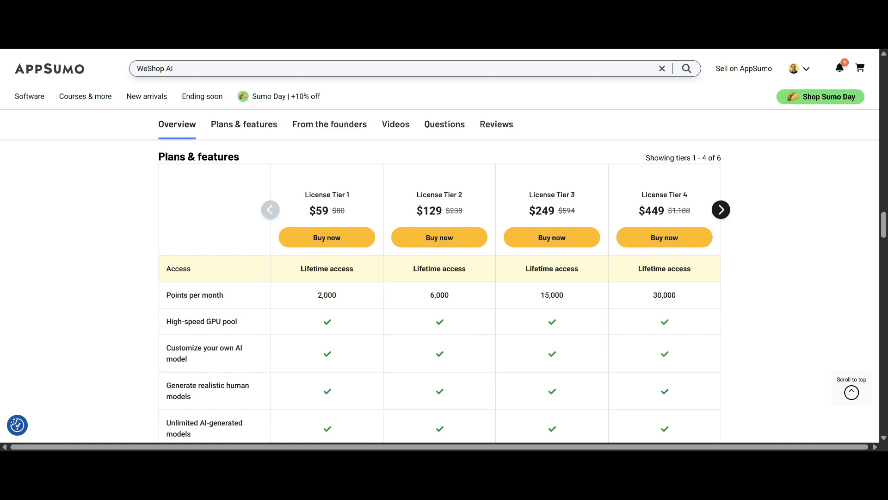
# Compare License Tiers 1 to 6 on WeShop AI's AppSumo listing, then review the feature rows and deal terms
pyautogui.click(721, 211)
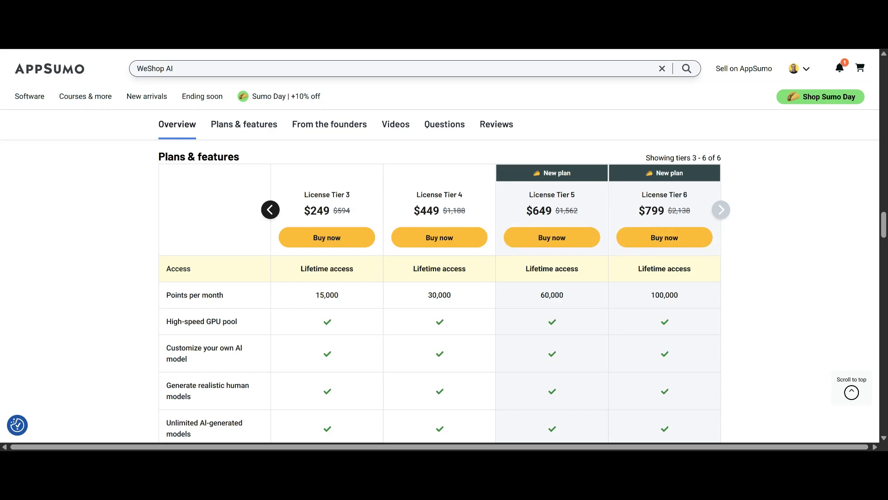
pyautogui.click(270, 210)
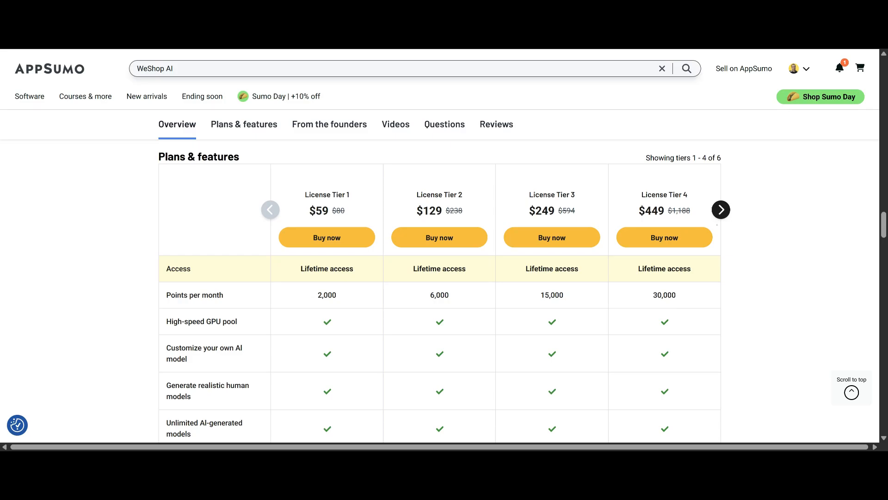
pyautogui.click(718, 218)
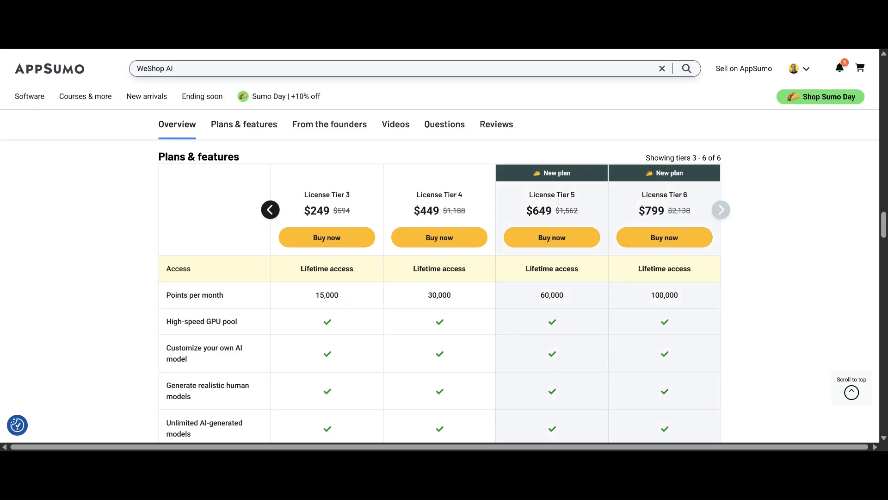
pyautogui.click(271, 209)
pyautogui.scroll(-5, 565, 373)
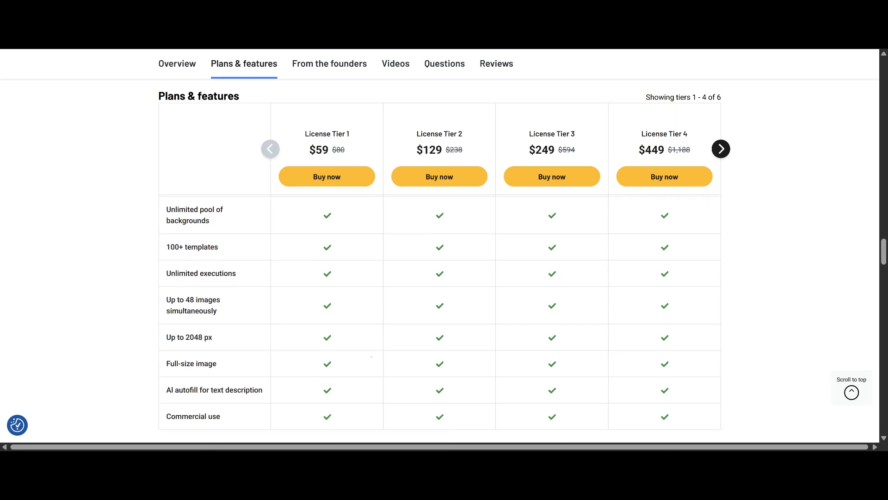
pyautogui.scroll(-6, 372, 356)
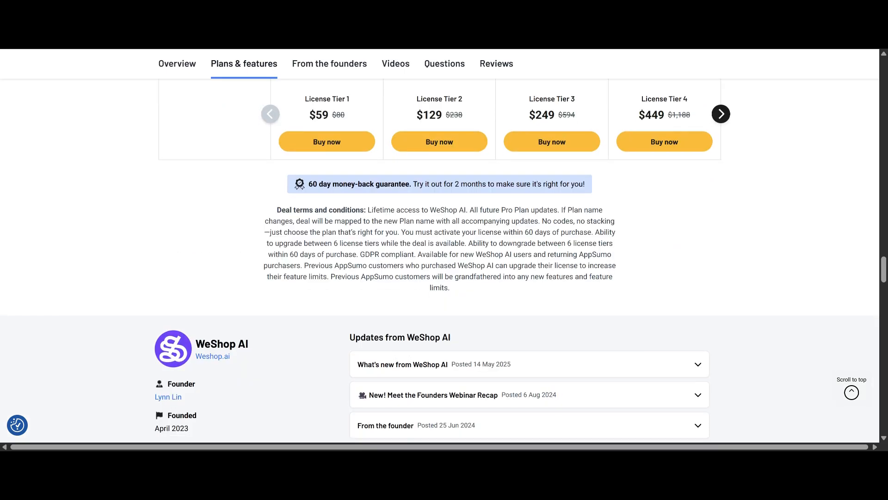
# Read the customer questions and founder answers on the WeShop AI listing, including image-to-video and Teams support
pyautogui.scroll(-3, 492, 264)
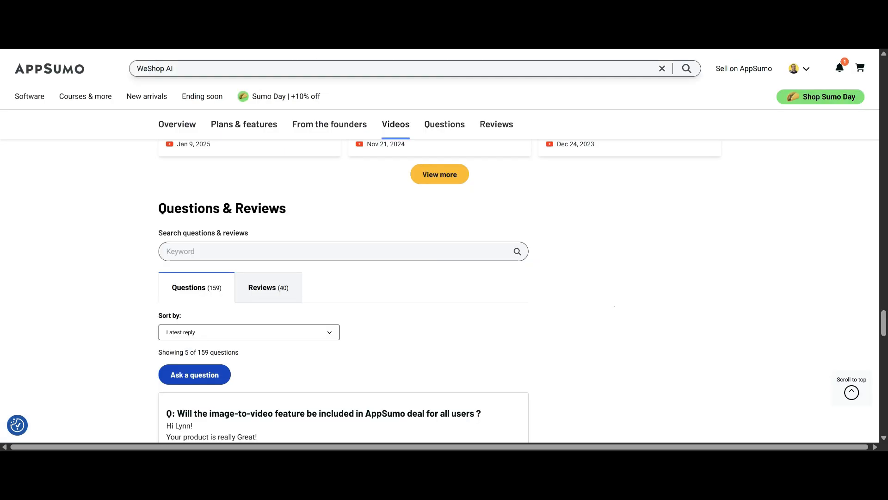
pyautogui.scroll(-3, 636, 296)
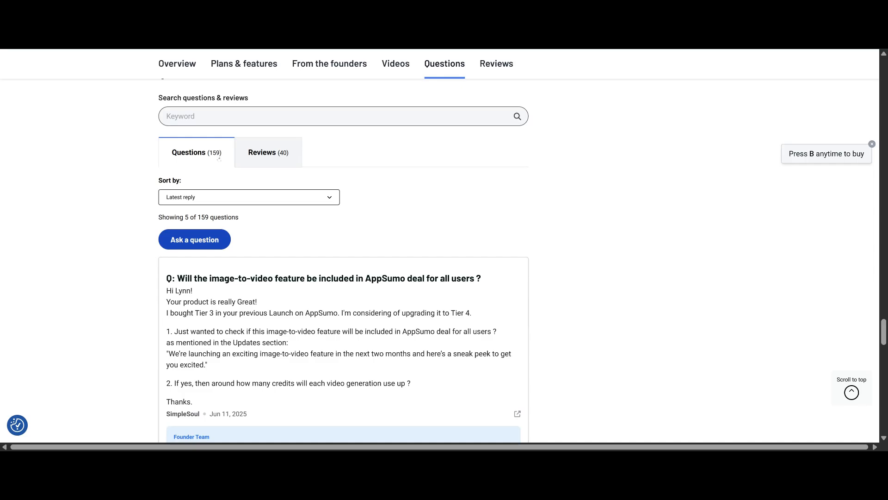
pyautogui.scroll(-3, 342, 245)
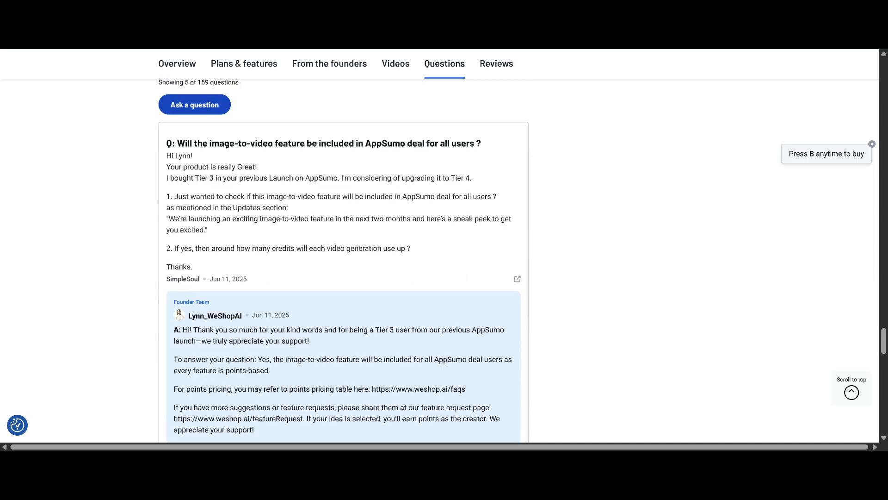
pyautogui.scroll(-3, 342, 259)
pyautogui.scroll(-9, 343, 259)
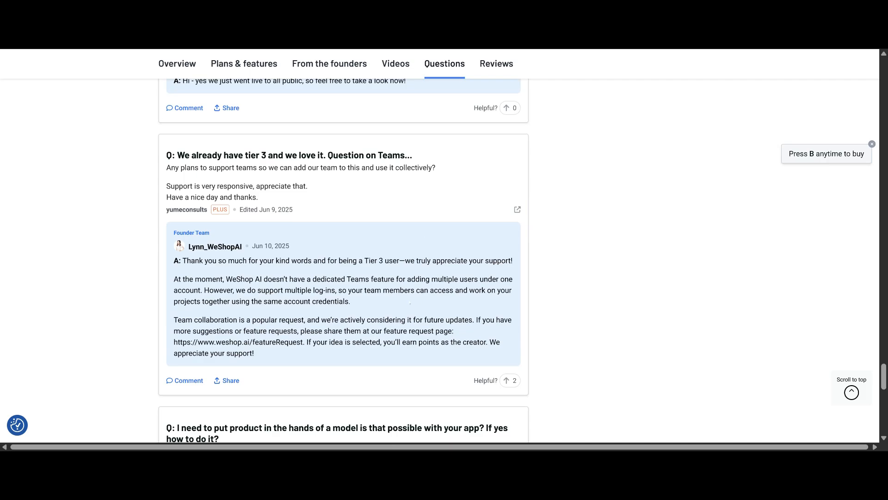
pyautogui.scroll(5, 410, 303)
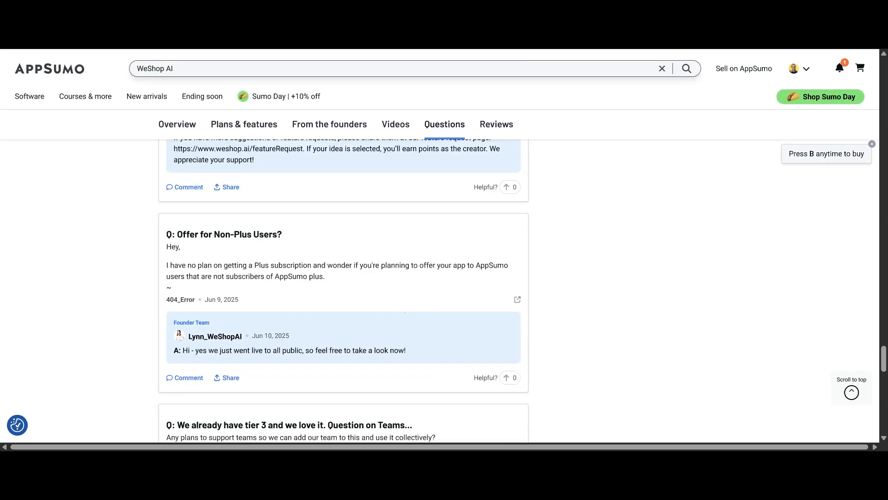
pyautogui.scroll(10, 412, 307)
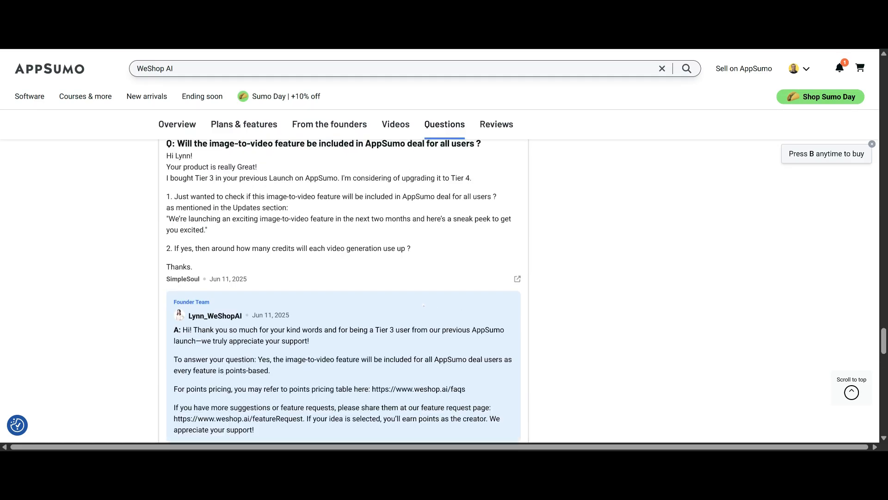
pyautogui.scroll(3, 410, 302)
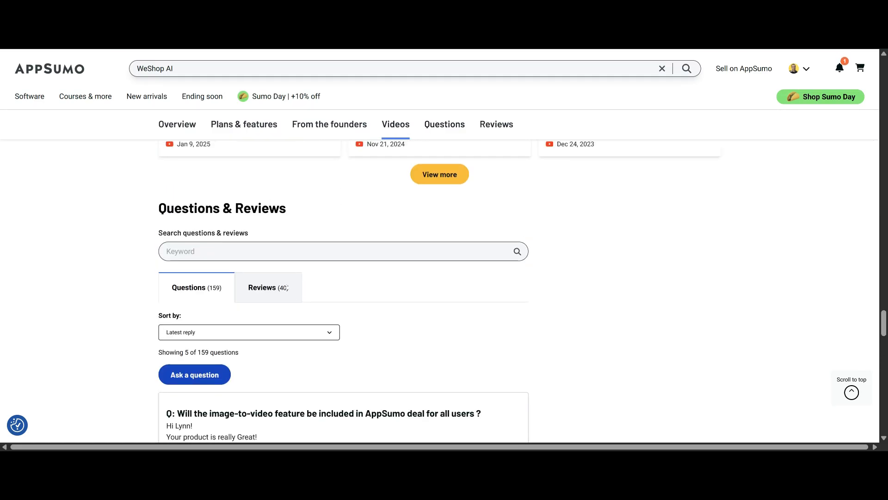
# Open the customer reviews of WeShop AI and read through the ratings, comments and founder replies
pyautogui.click(270, 287)
pyautogui.scroll(-2, 467, 266)
pyautogui.scroll(-3, 343, 278)
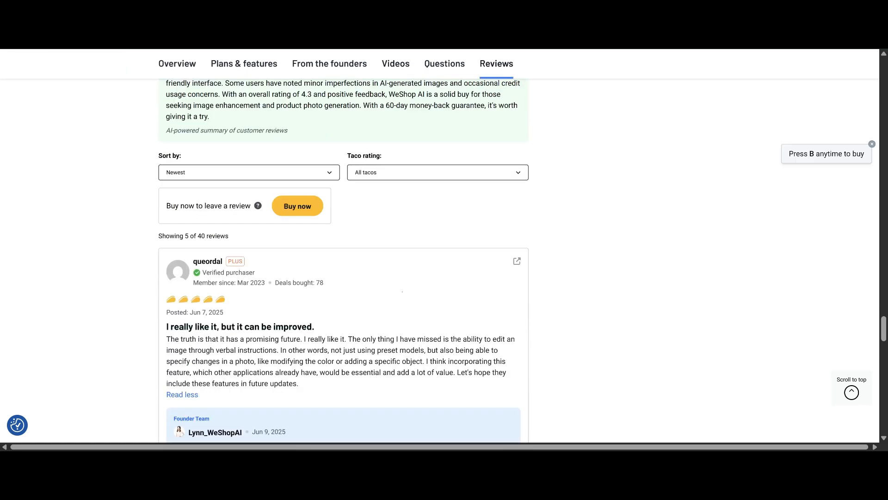
pyautogui.scroll(-10, 398, 292)
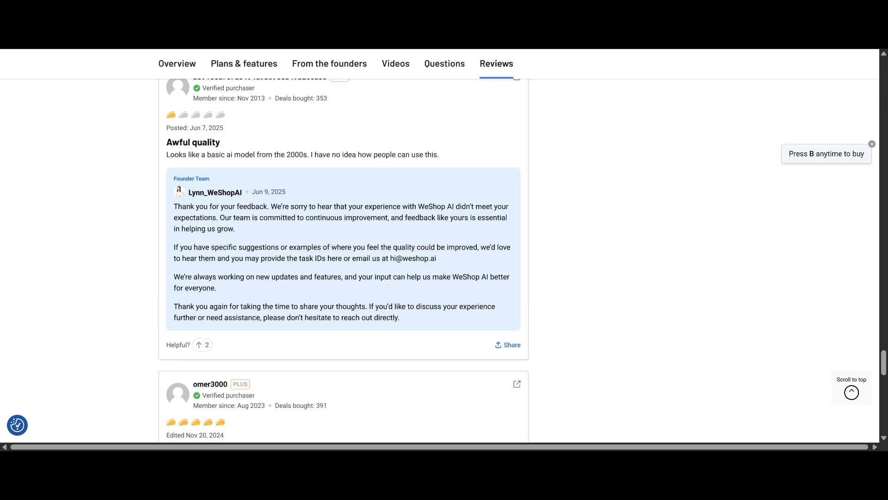
pyautogui.scroll(-10, 399, 316)
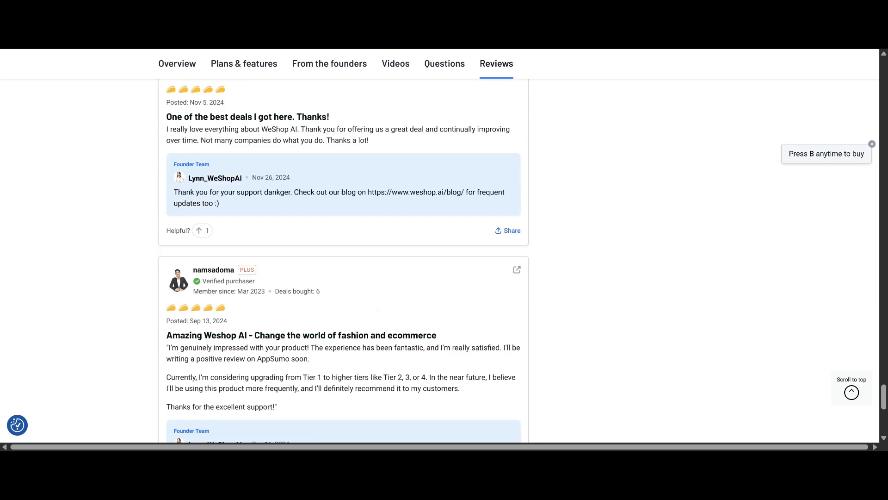
pyautogui.scroll(5, 386, 303)
pyautogui.scroll(10, 385, 303)
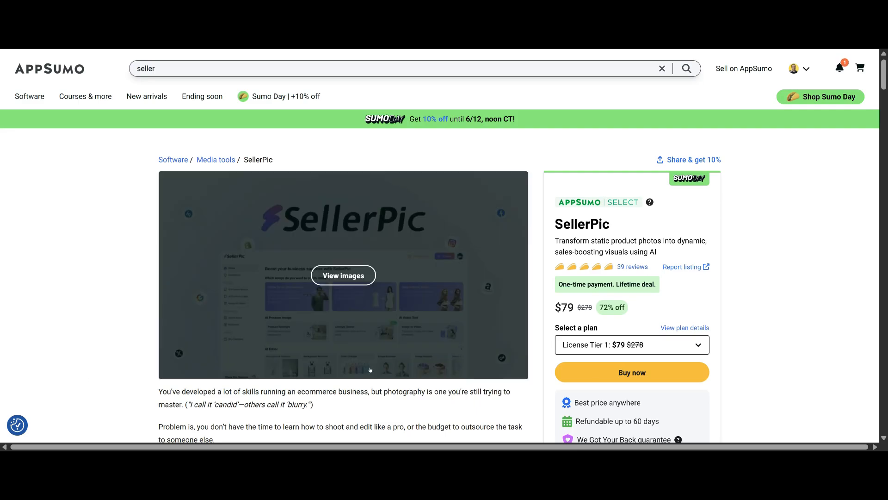
# Skim the SellerPic listing on AppSumo, covering its summary, overview and image-to-video features
pyautogui.scroll(-3, 344, 278)
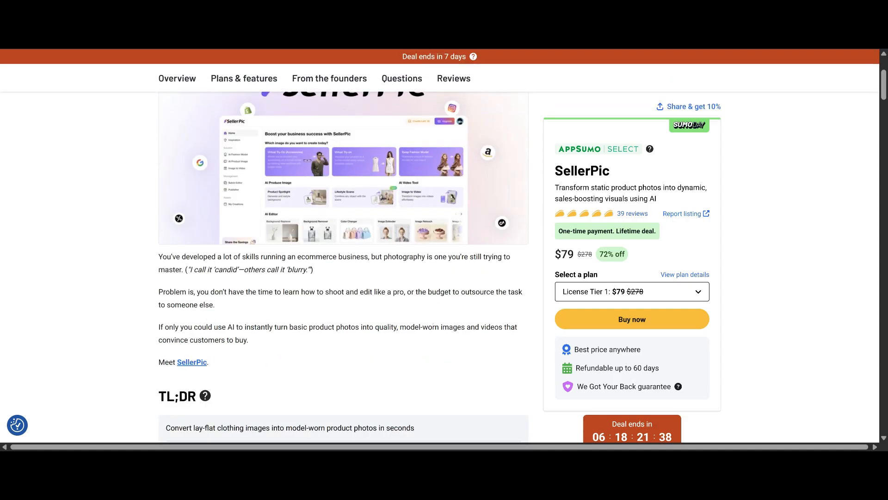
pyautogui.scroll(-15, 343, 294)
pyautogui.scroll(-8, 343, 294)
pyautogui.scroll(20, 292, 189)
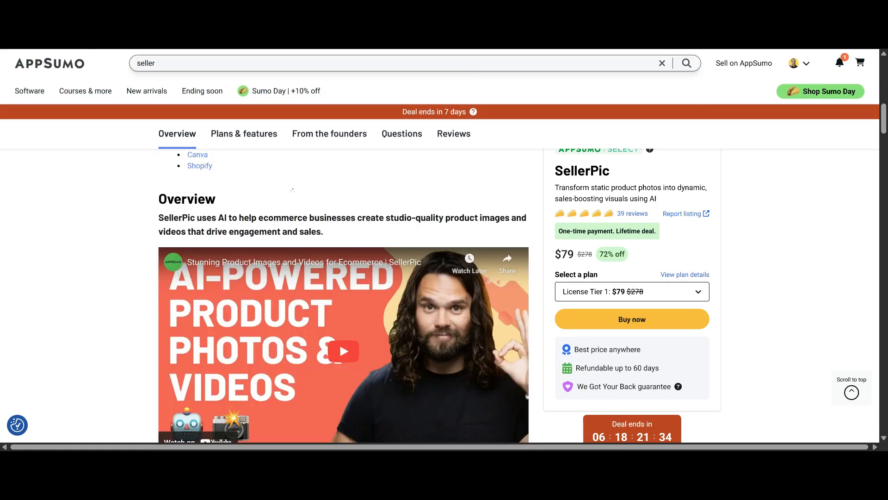
pyautogui.scroll(7, 292, 190)
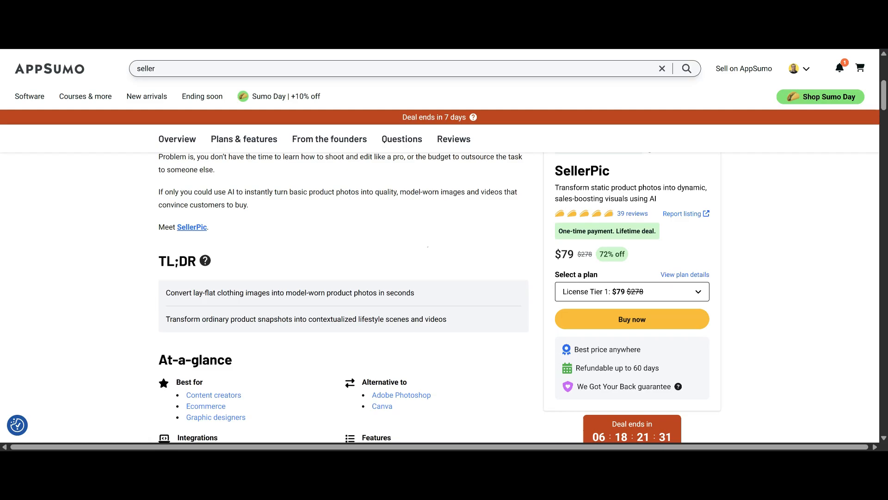
pyautogui.scroll(-10, 344, 278)
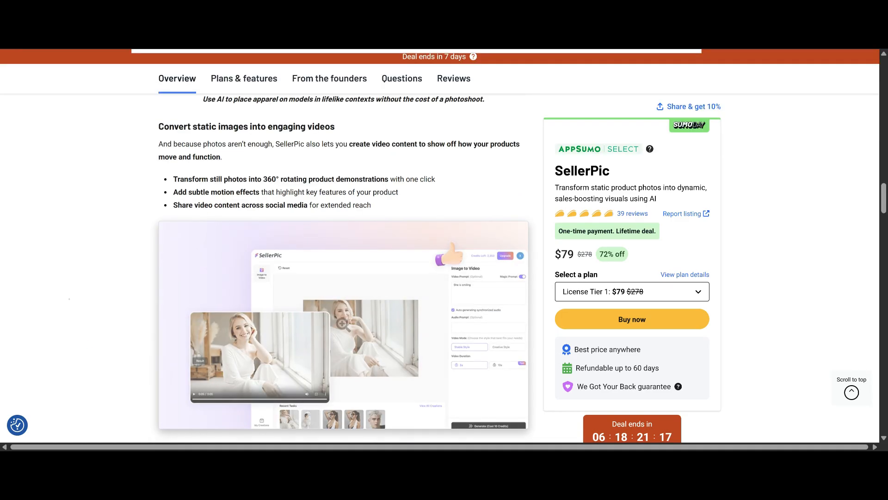
pyautogui.scroll(-7, 343, 269)
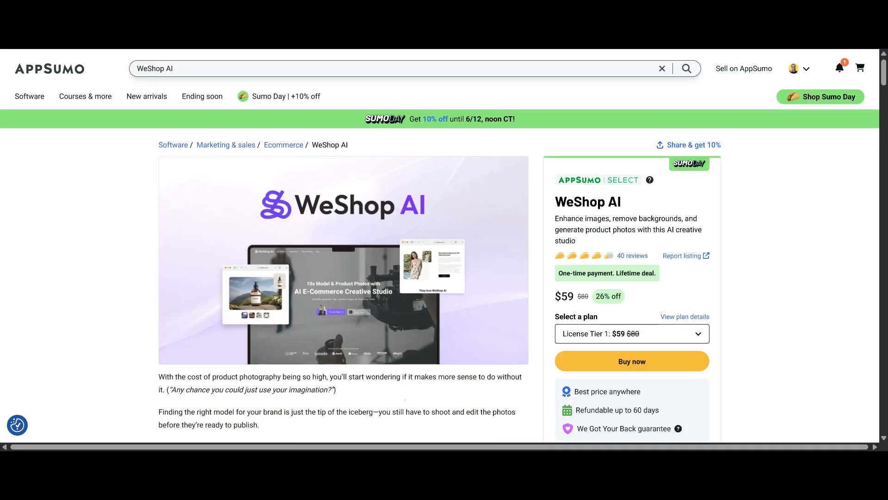